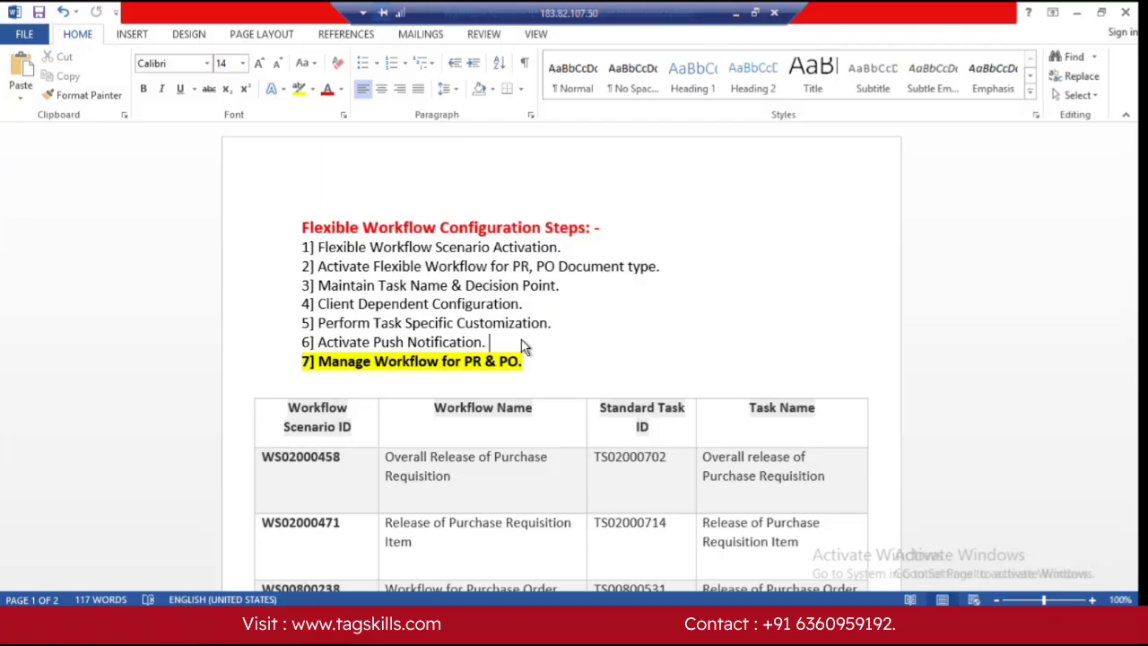
Review the seven numbered flexible workflow configuration steps in the document, including Manage Workflow for PR & PO
{"action": "left_click_drag", "start_coordinate": [524, 362], "coordinate": [292, 361]}
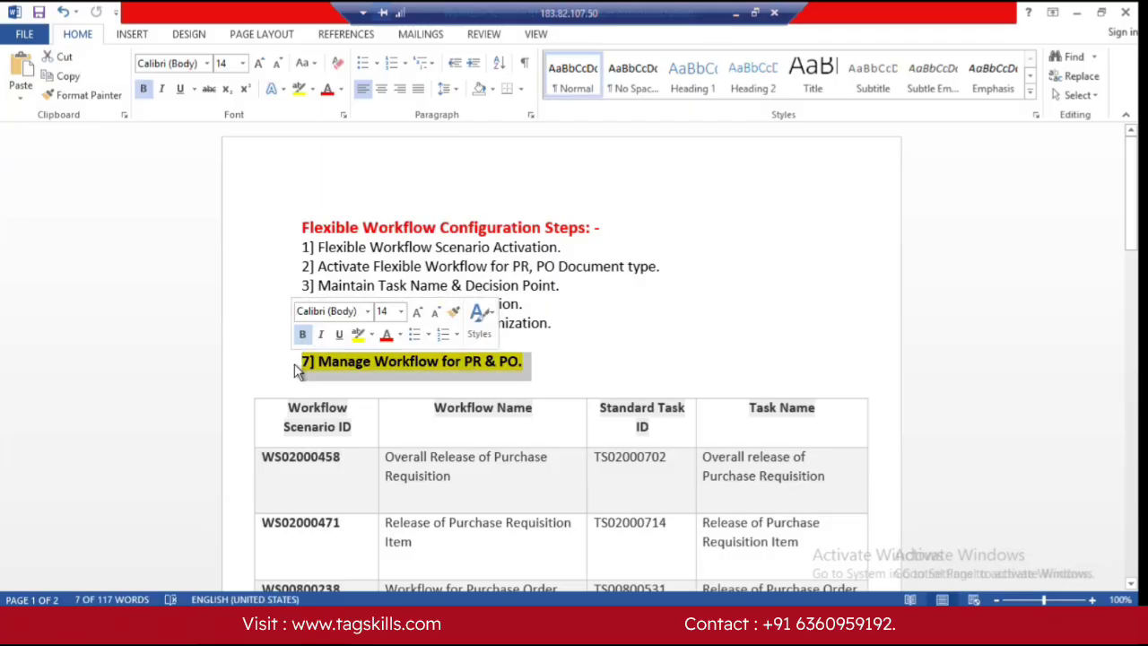
{"action": "left_click", "coordinate": [653, 325]}
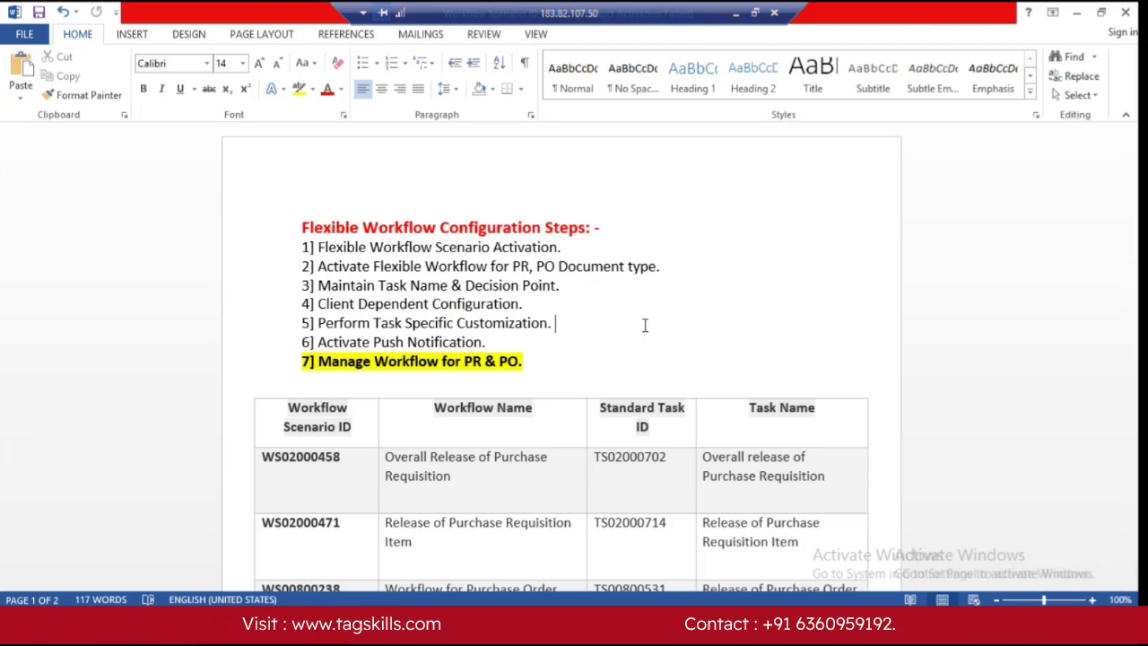
{"action": "left_click_drag", "start_coordinate": [489, 341], "coordinate": [287, 257]}
{"action": "left_click", "coordinate": [357, 280]}
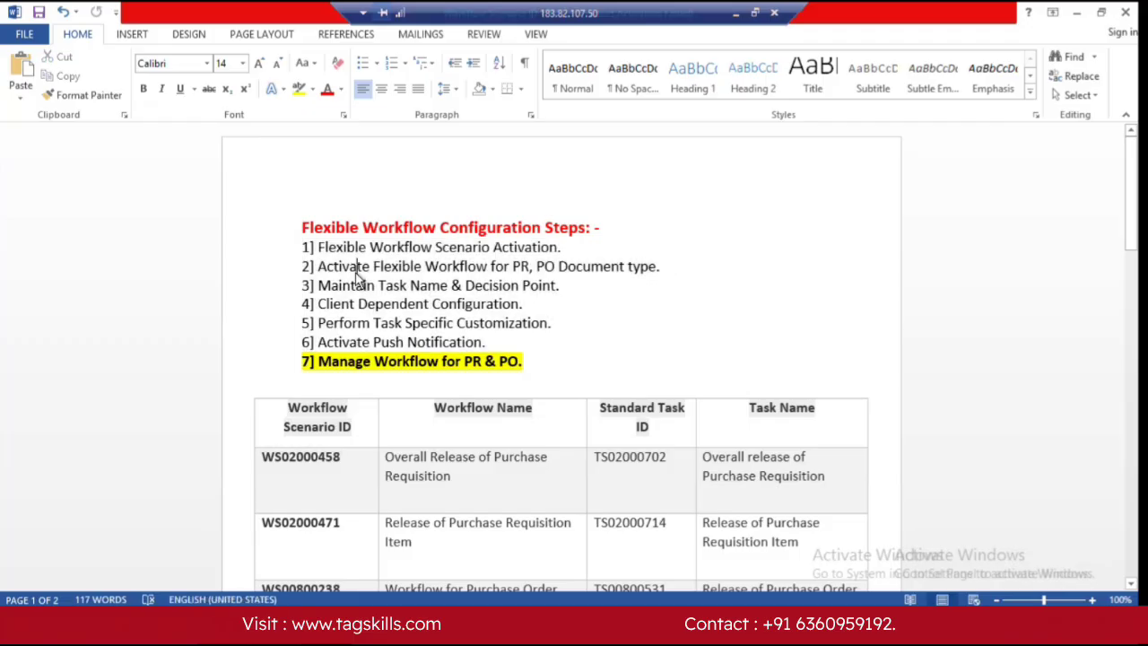
{"action": "left_click_drag", "start_coordinate": [491, 345], "coordinate": [287, 253]}
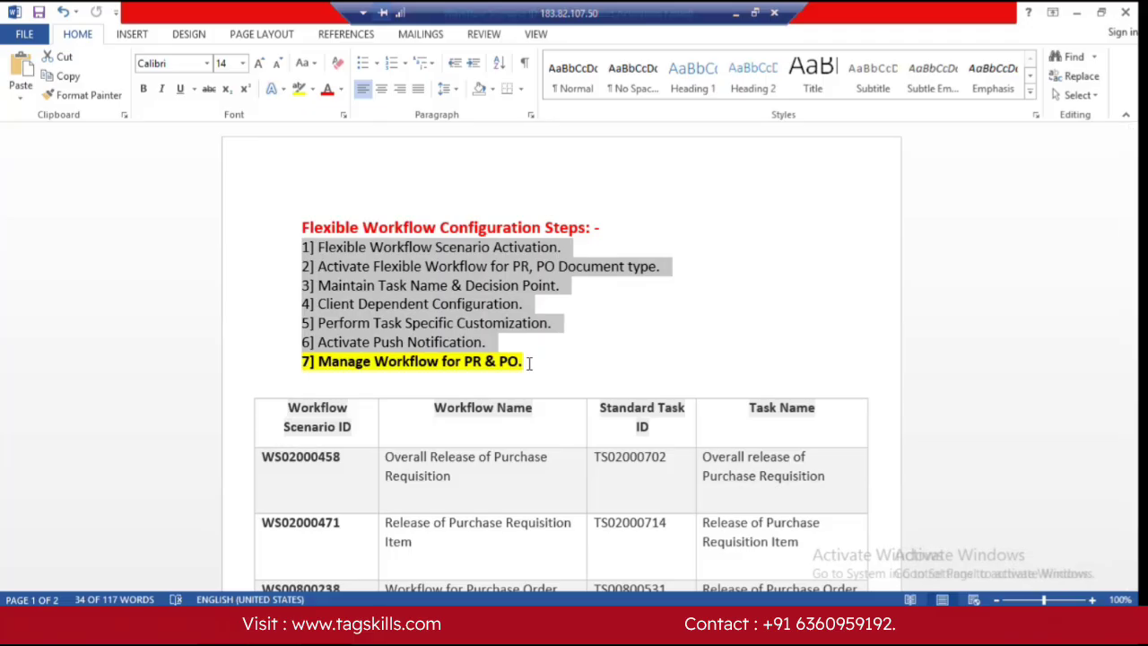
Switch to the SAP Easy Access window and run transaction olme to display the Purchasing IMG
{"action": "left_click", "coordinate": [274, 628]}
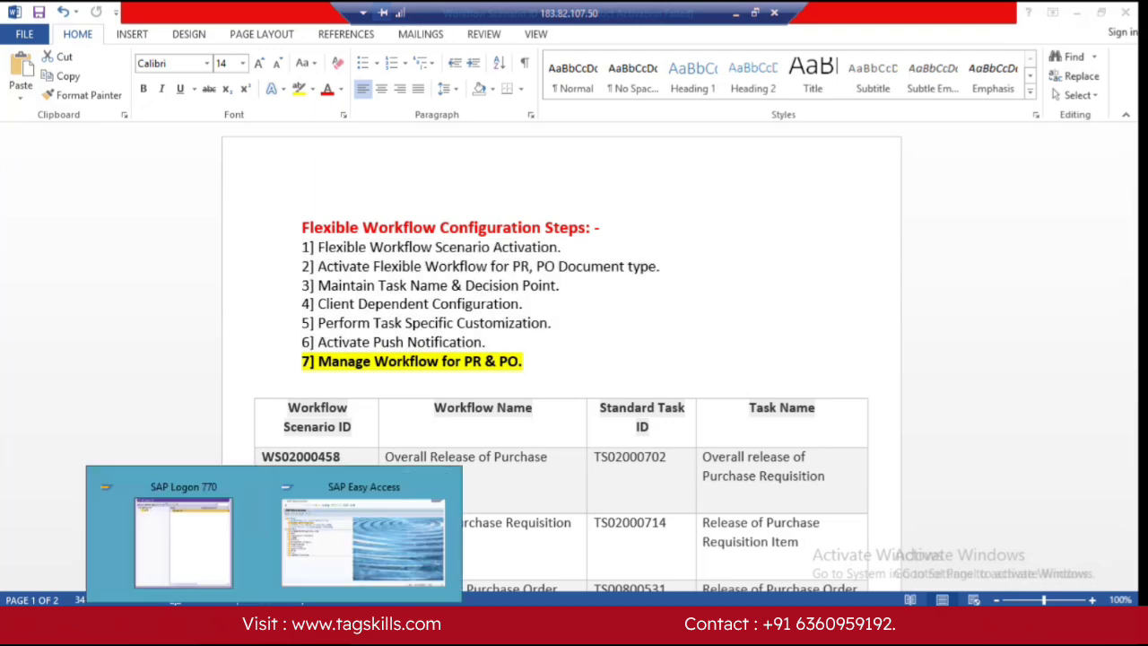
{"action": "left_click", "coordinate": [319, 509]}
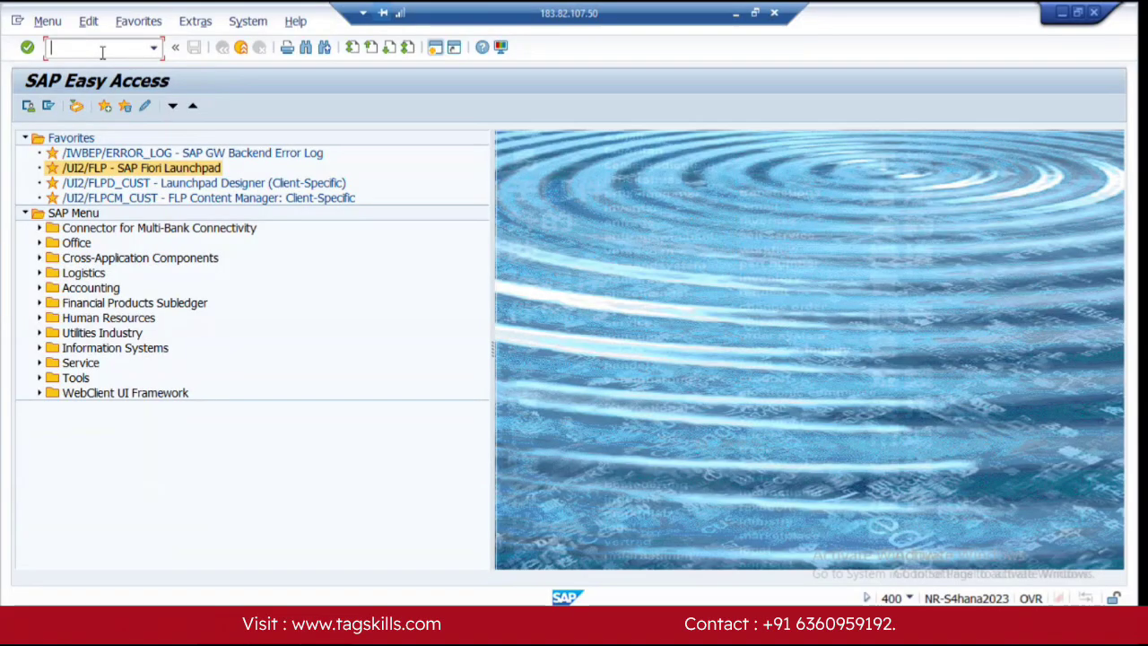
{"action": "type", "text": "olme"}
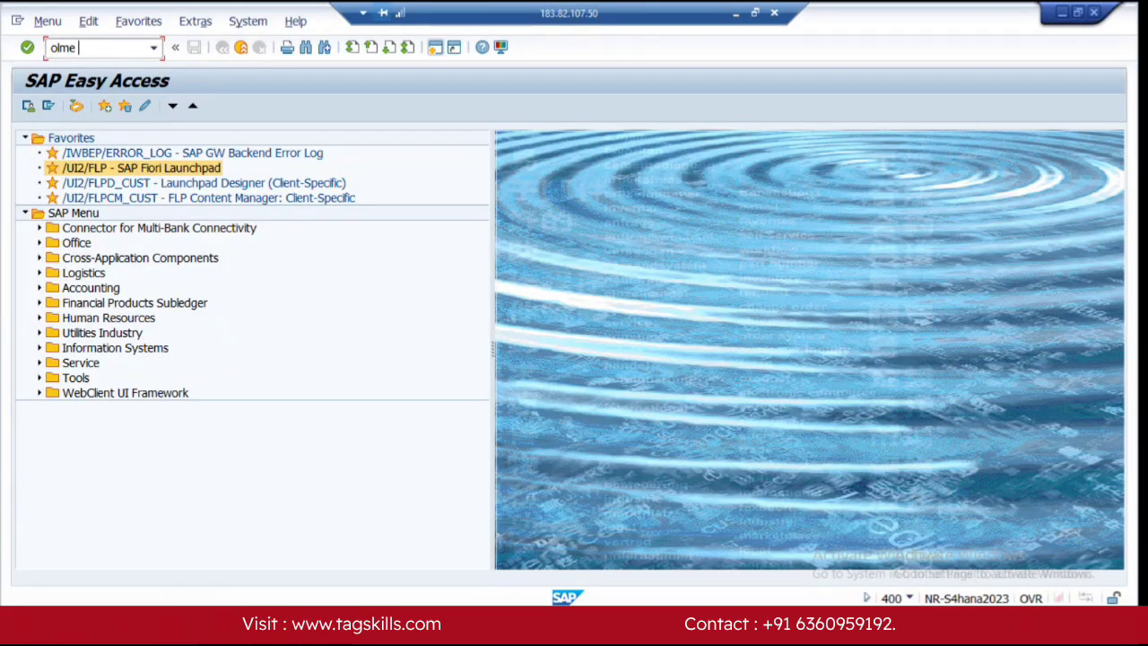
{"action": "key", "text": "Return"}
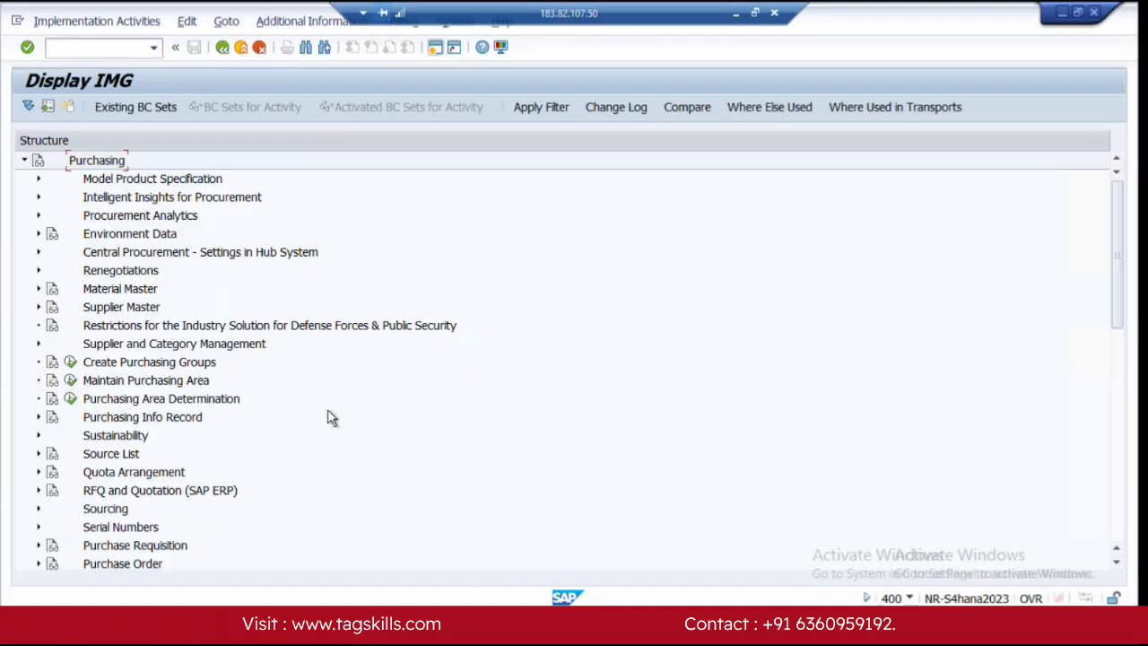
Open the Activate Flexible Workflow for Purchase Requisitions activity under Purchase Requisition in the IMG
{"action": "scroll", "coordinate": [328, 417], "scroll_direction": "down", "scroll_amount": 3}
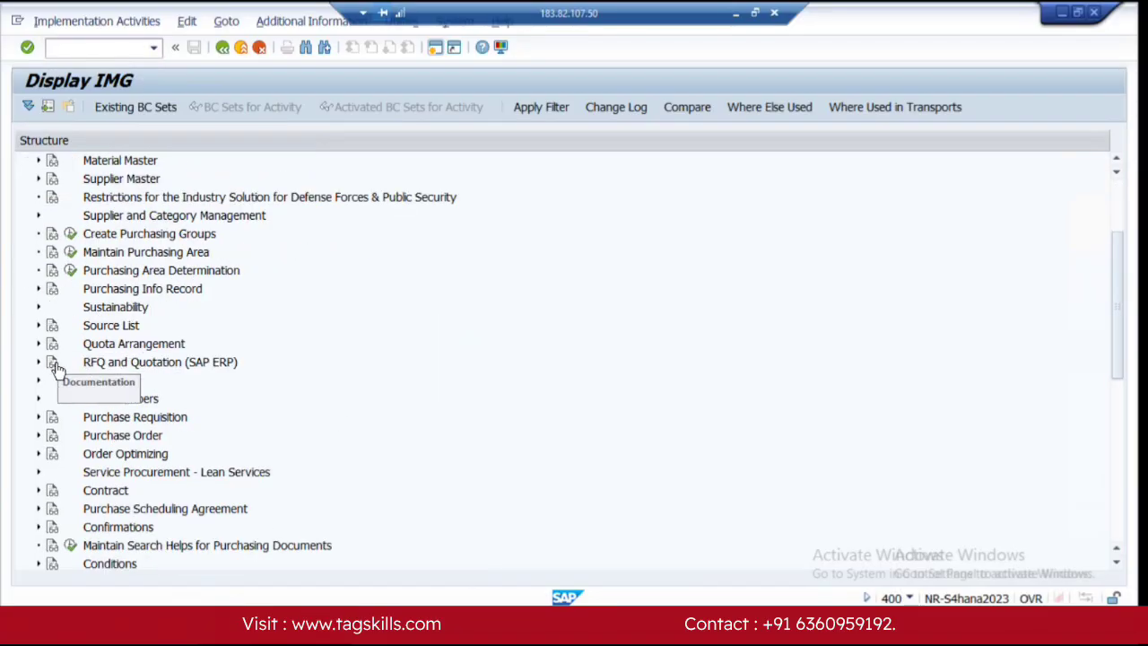
{"action": "left_click", "coordinate": [38, 417]}
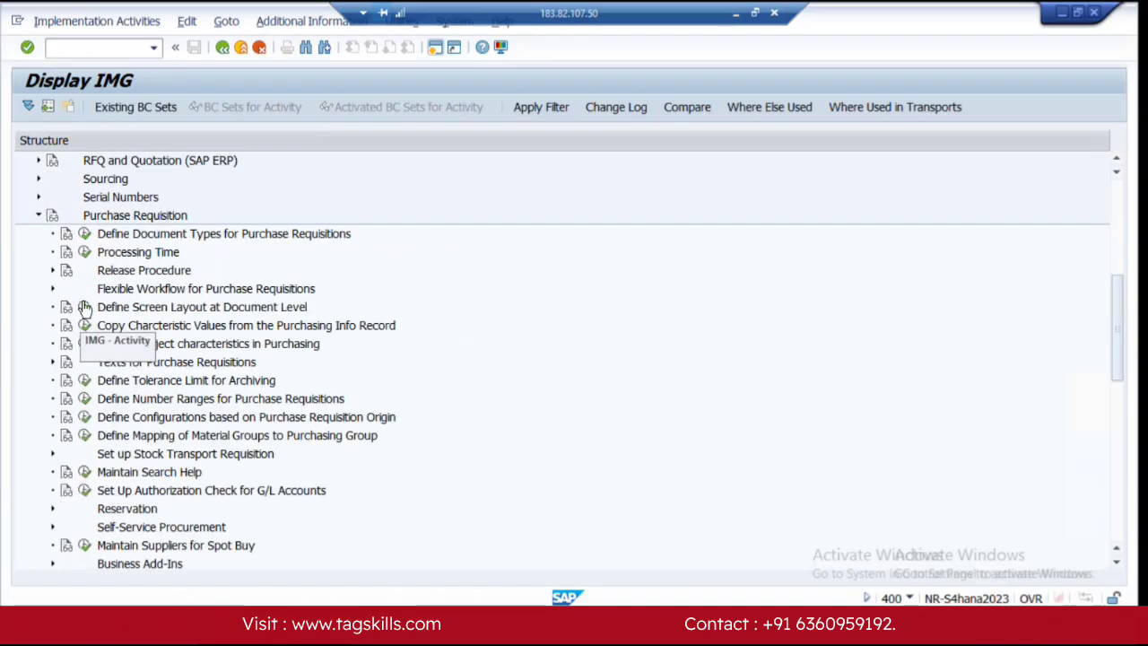
{"action": "left_click", "coordinate": [52, 288]}
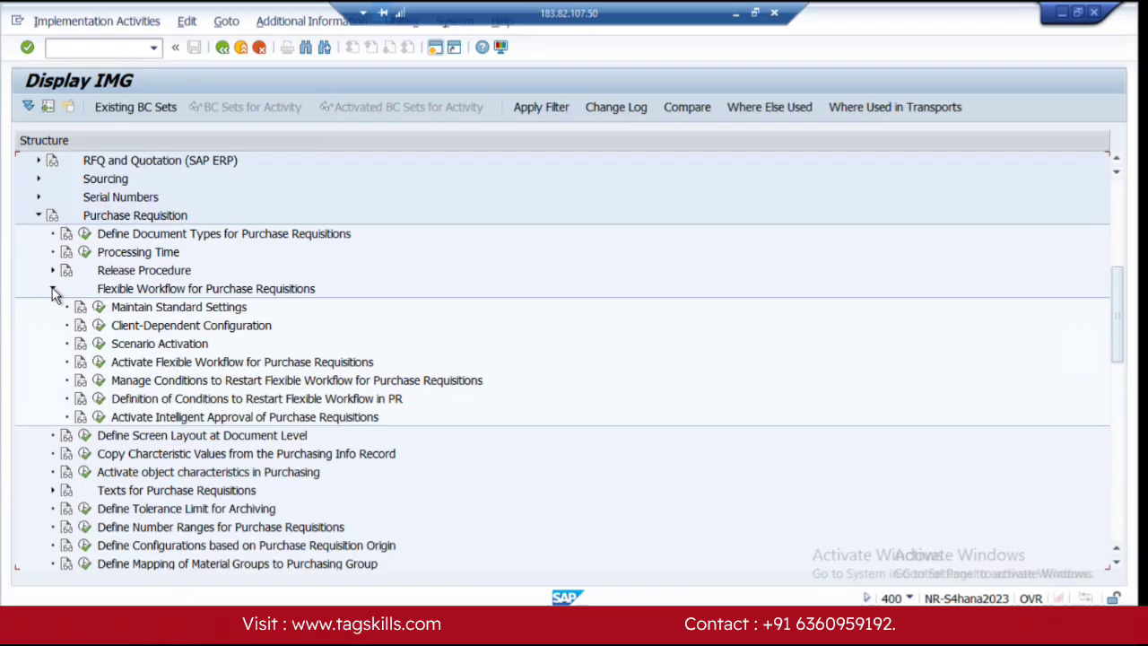
{"action": "left_click", "coordinate": [98, 362]}
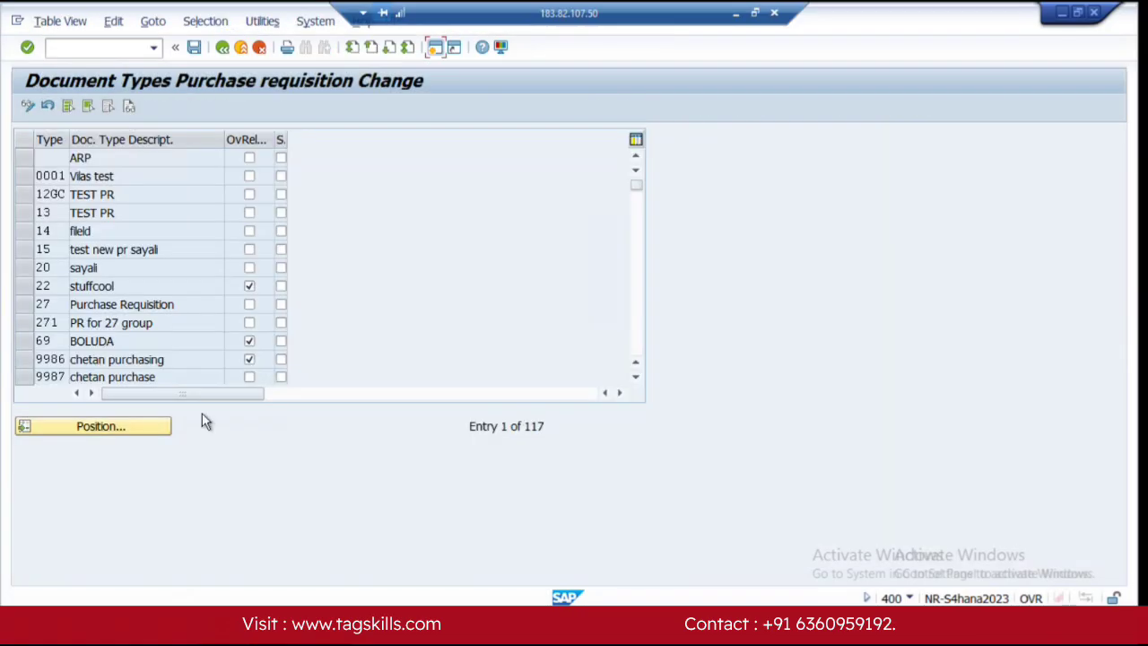
Locate document type ZNB for purchase requisitions, widen the overall-release and scenario-based columns to check its settings, and return to the IMG
{"action": "left_click", "coordinate": [137, 426]}
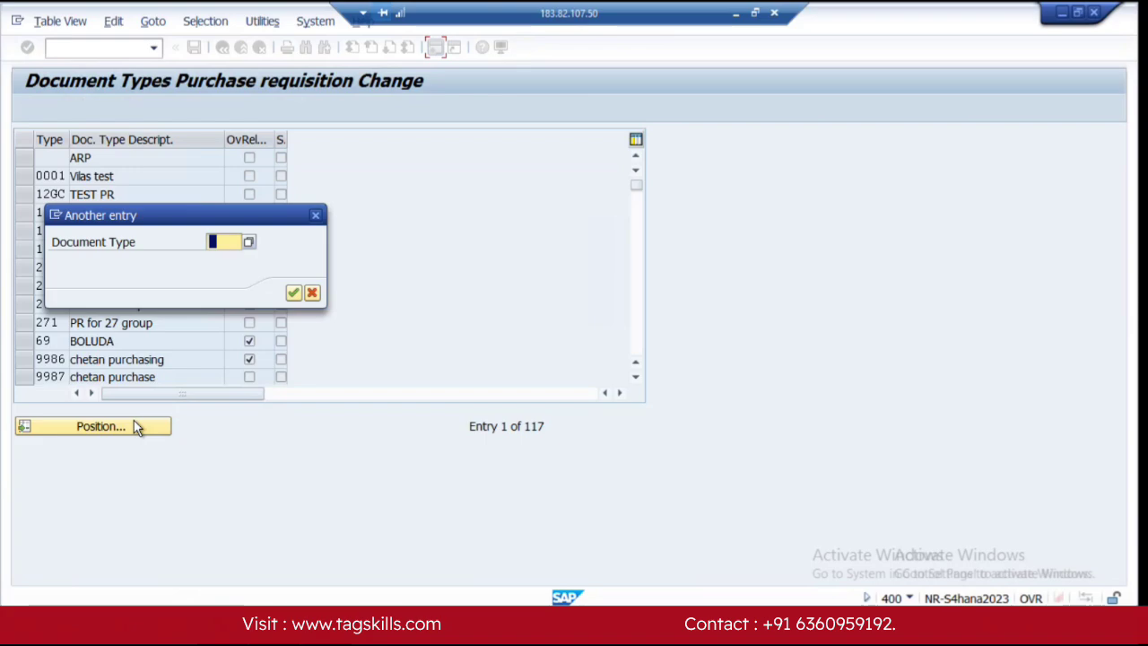
{"action": "type", "text": "znb"}
{"action": "key", "text": "Return"}
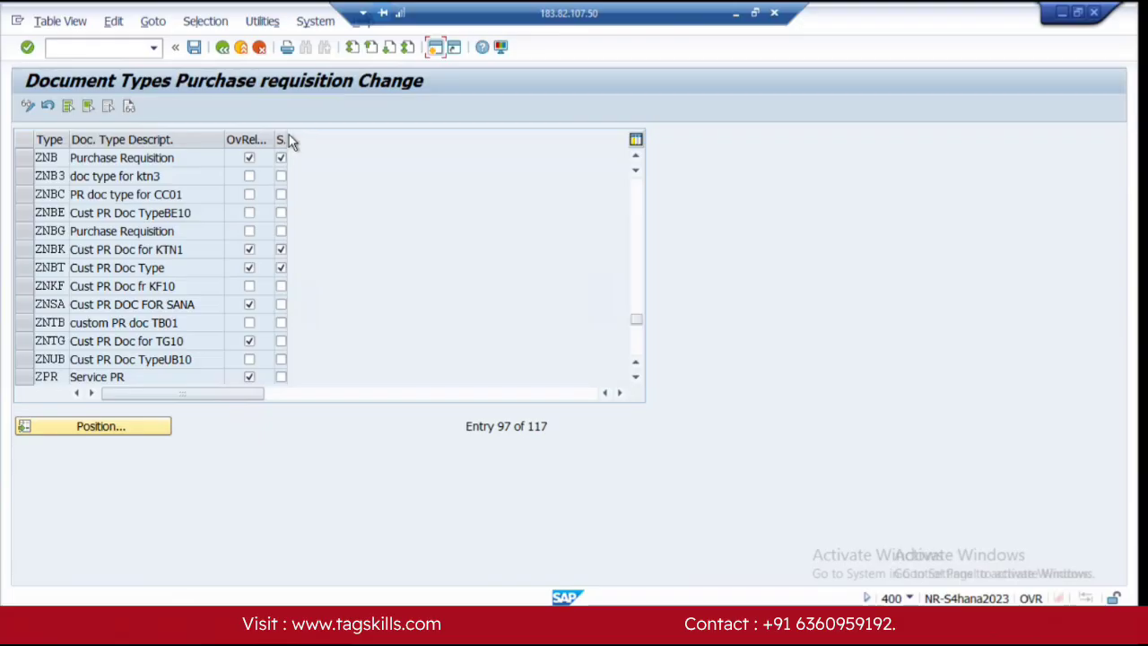
{"action": "left_click_drag", "start_coordinate": [290, 139], "coordinate": [351, 140]}
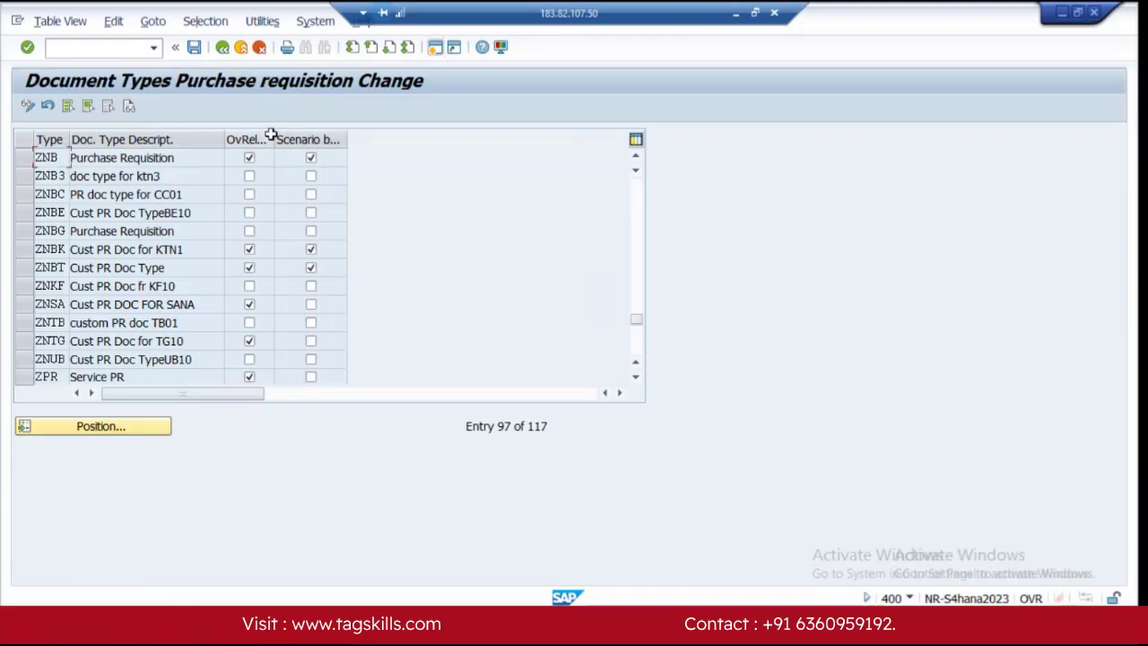
{"action": "left_click_drag", "start_coordinate": [273, 139], "coordinate": [279, 140]}
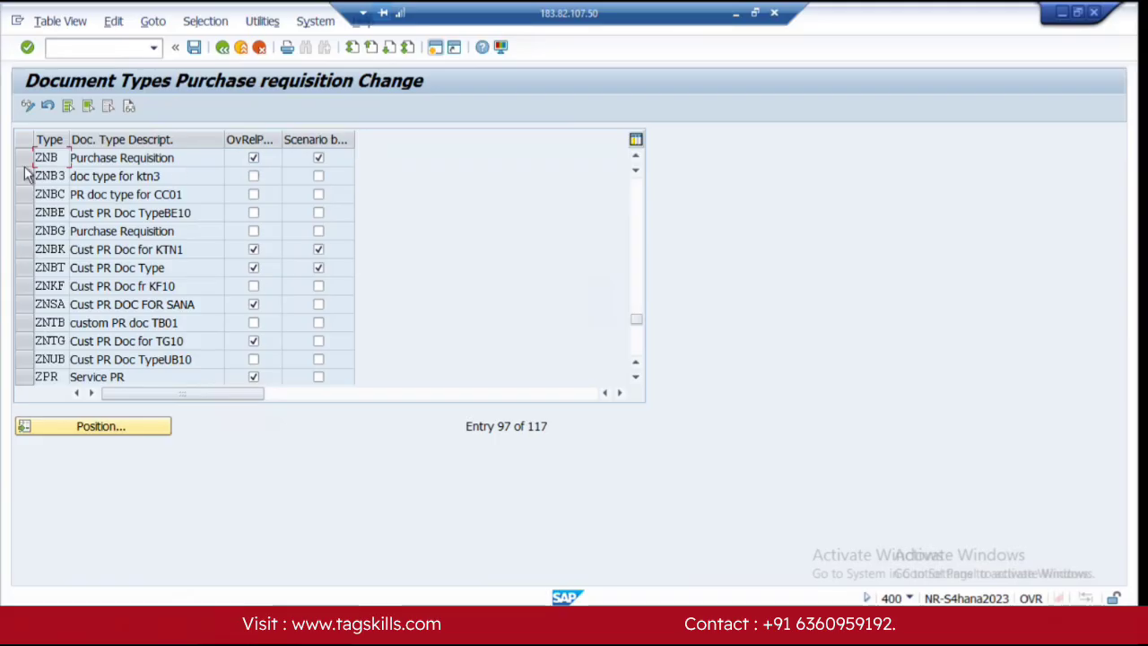
{"action": "left_click", "coordinate": [223, 47]}
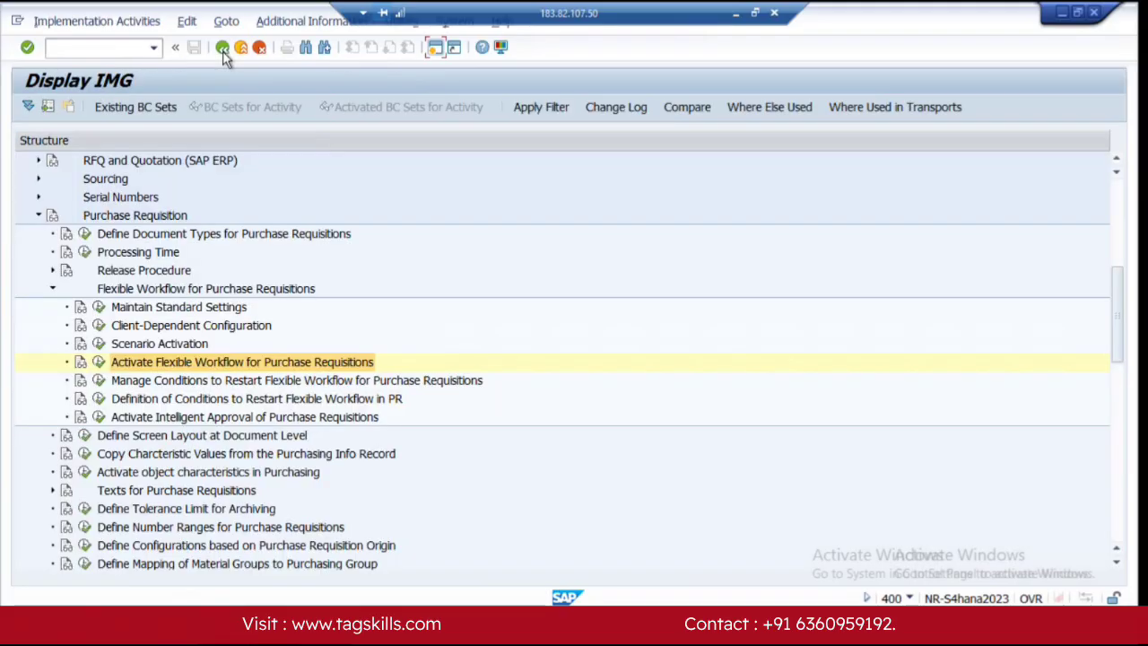
Collapse the Purchase Requisition node and open Activate Flexible Workflow for Purchase Orders under Purchase Order
{"action": "left_click", "coordinate": [51, 288]}
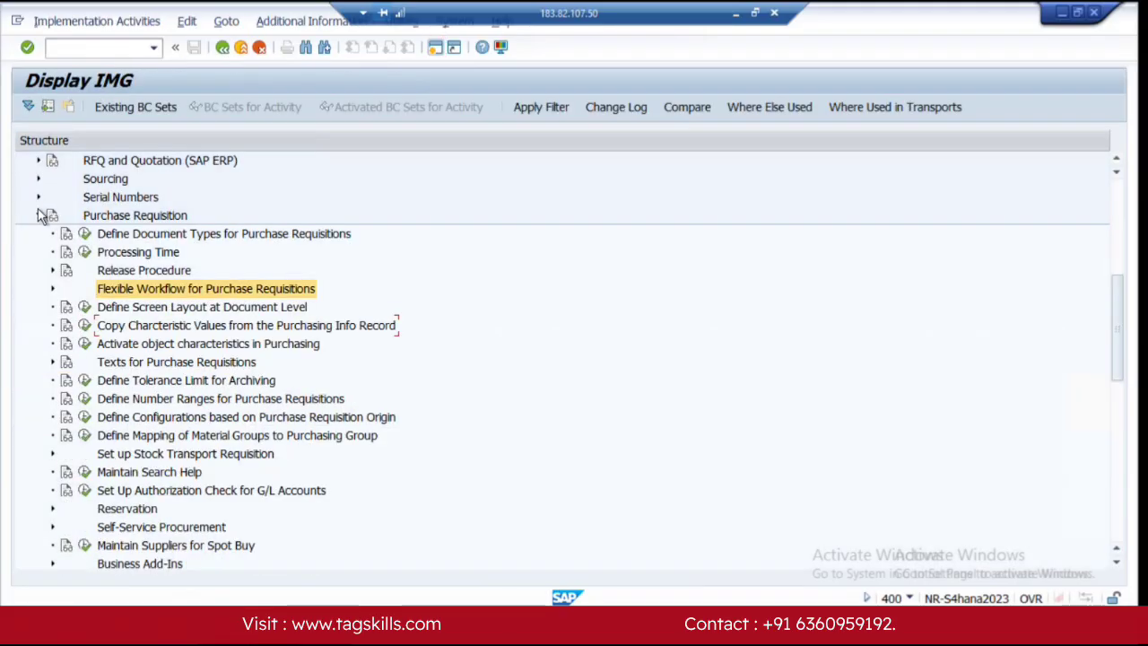
{"action": "left_click", "coordinate": [39, 215]}
{"action": "left_click", "coordinate": [39, 233]}
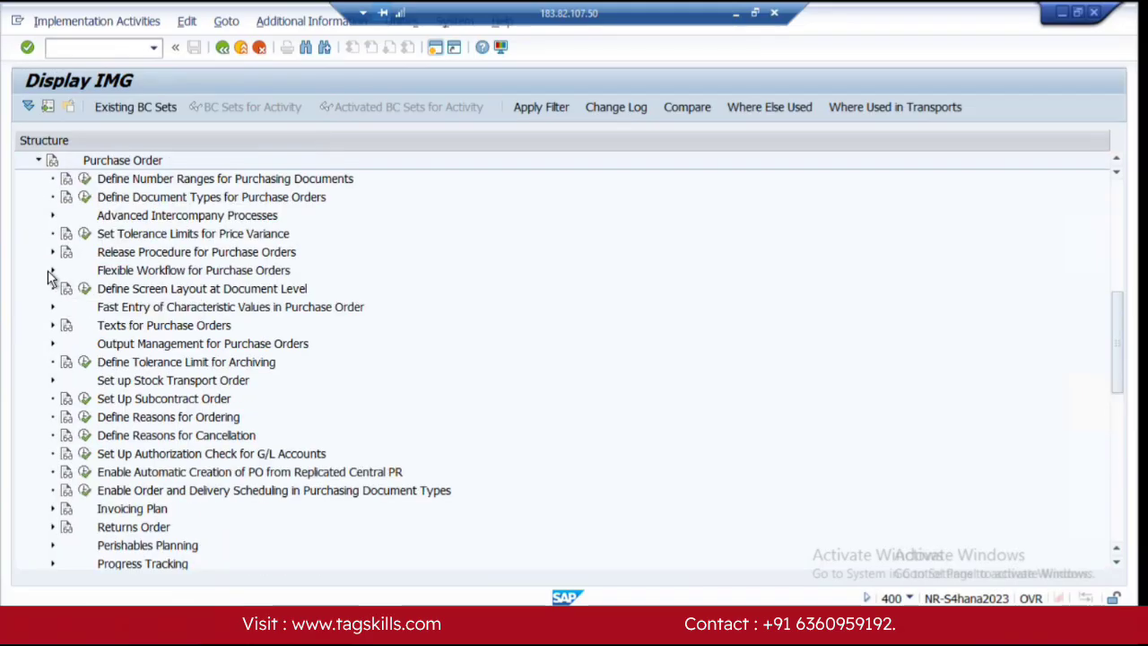
{"action": "left_click", "coordinate": [53, 270]}
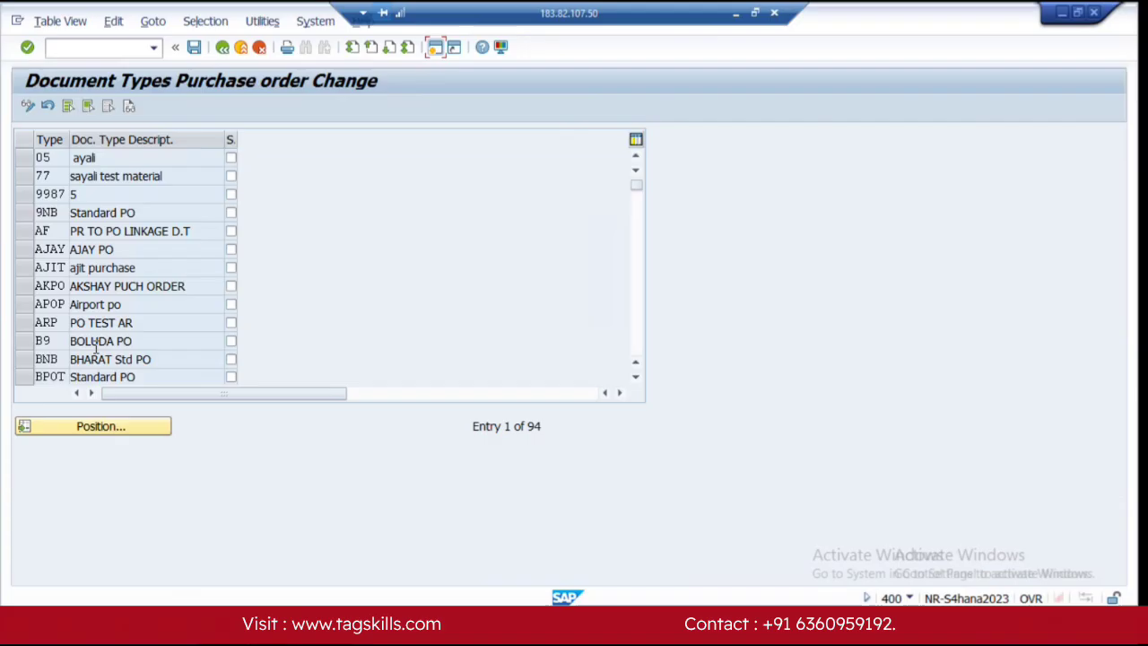
Locate purchase order document type ZNB, widen the scenario-based workflow column to check its setting, and leave the activity and the IMG
{"action": "left_click", "coordinate": [128, 425]}
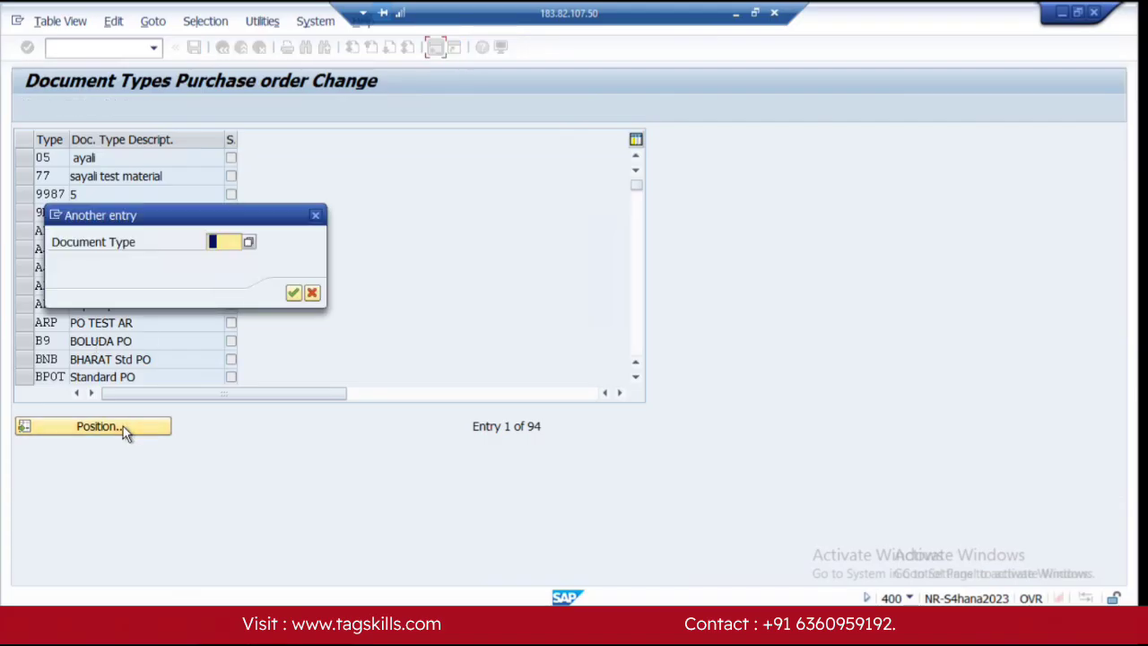
{"action": "type", "text": "znb"}
{"action": "key", "text": "Return"}
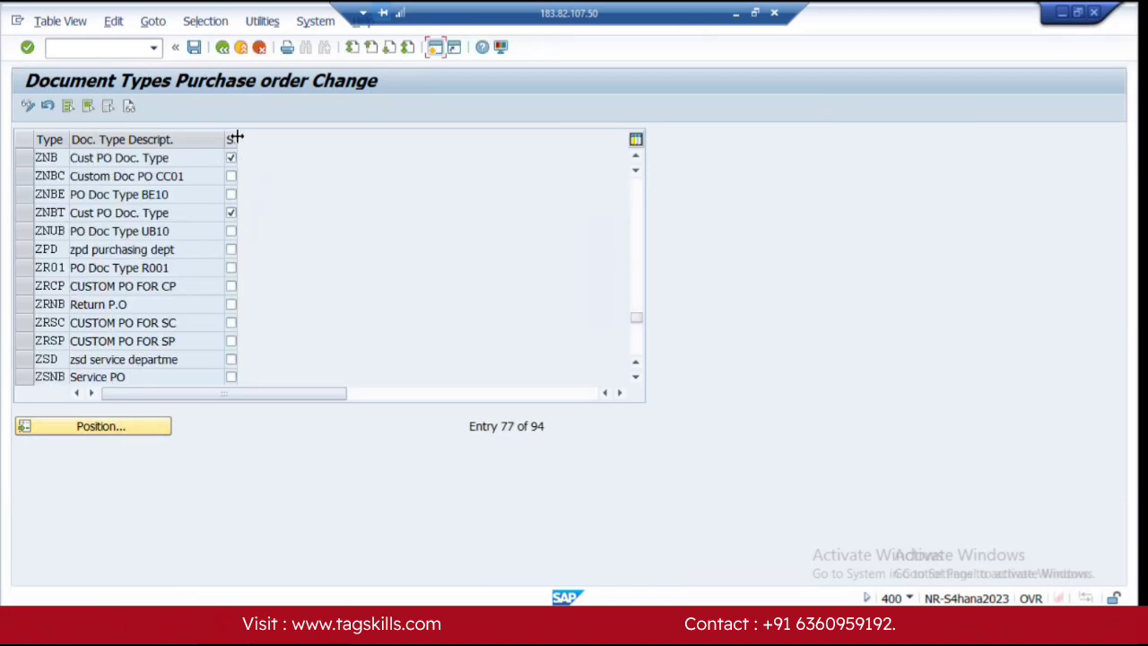
{"action": "left_click_drag", "start_coordinate": [235, 139], "coordinate": [328, 136]}
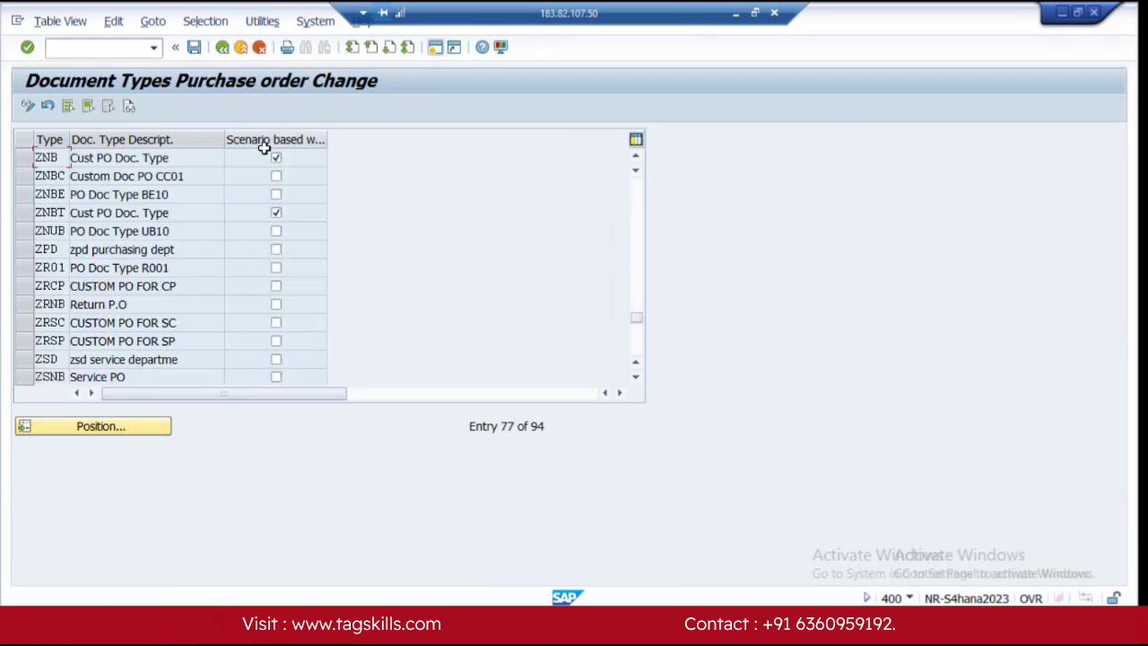
{"action": "left_click", "coordinate": [222, 47]}
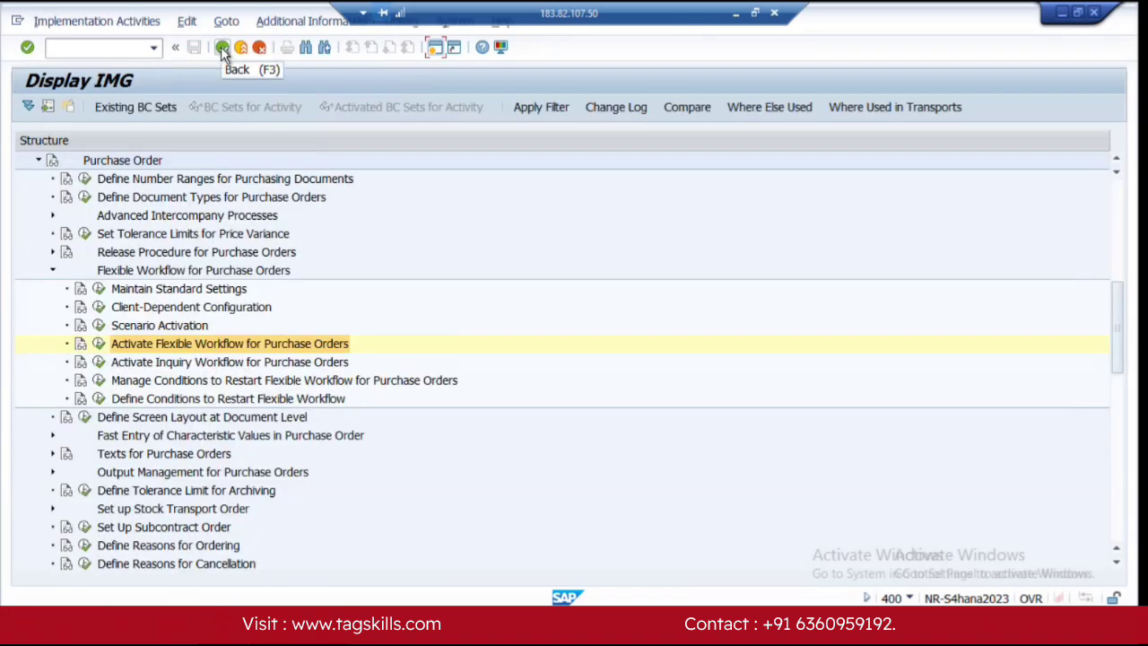
{"action": "left_click", "coordinate": [52, 270]}
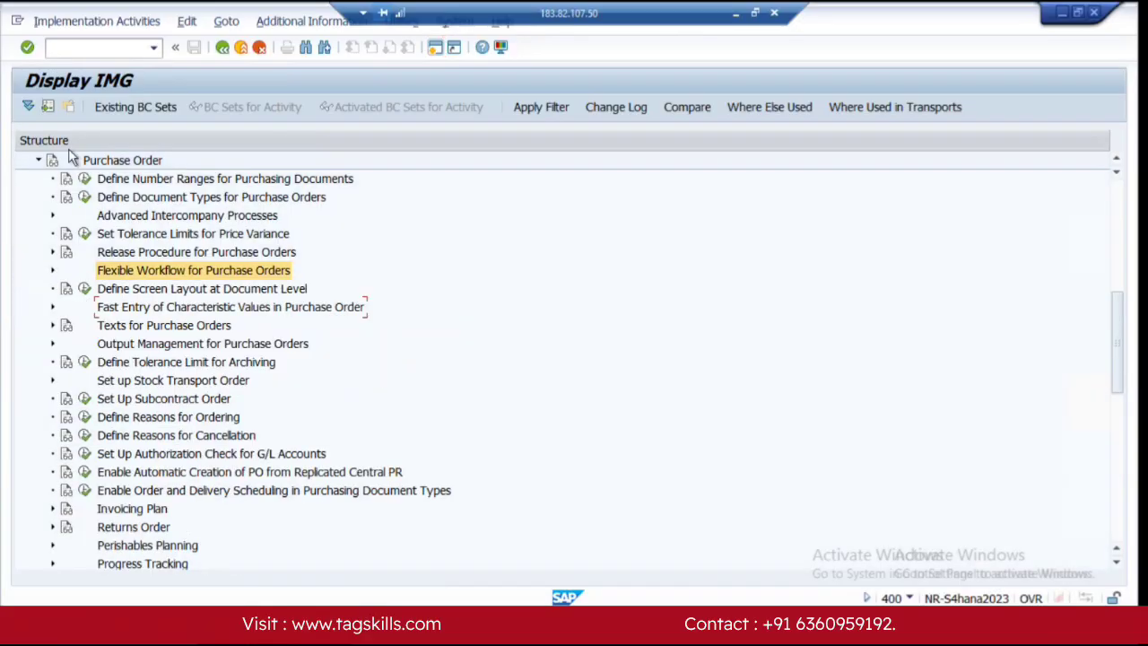
{"action": "left_click", "coordinate": [223, 47]}
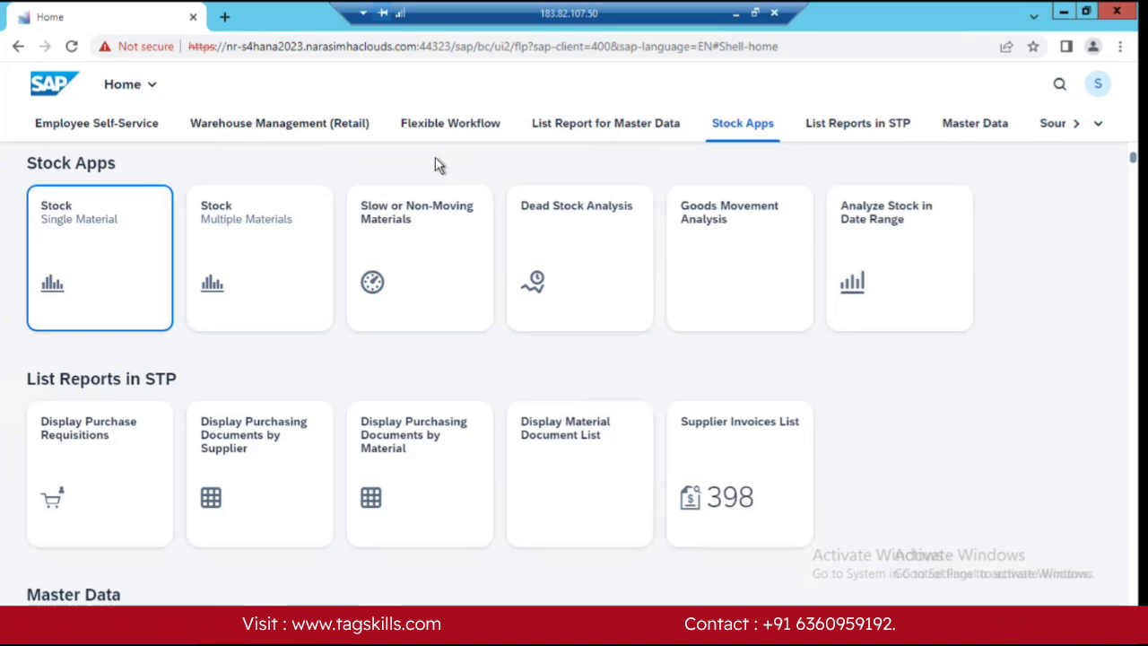
Search the SAP Fiori launchpad apps for "manage workflow for purchase" and close the suggestions
{"action": "left_click", "coordinate": [1063, 86]}
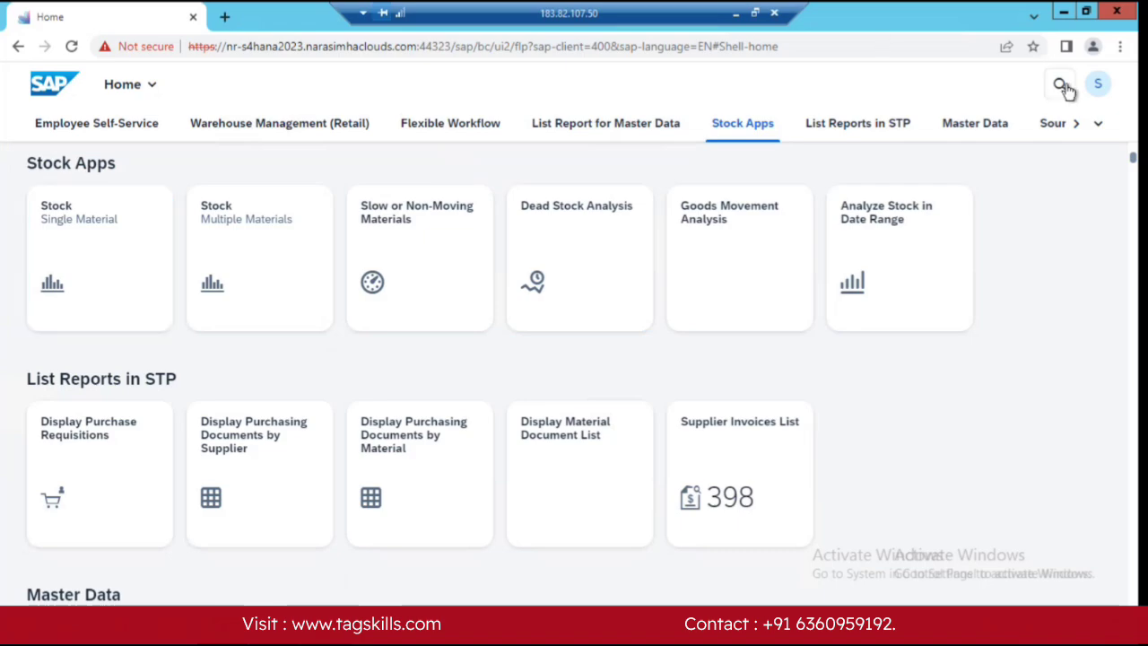
{"action": "type", "text": "m"}
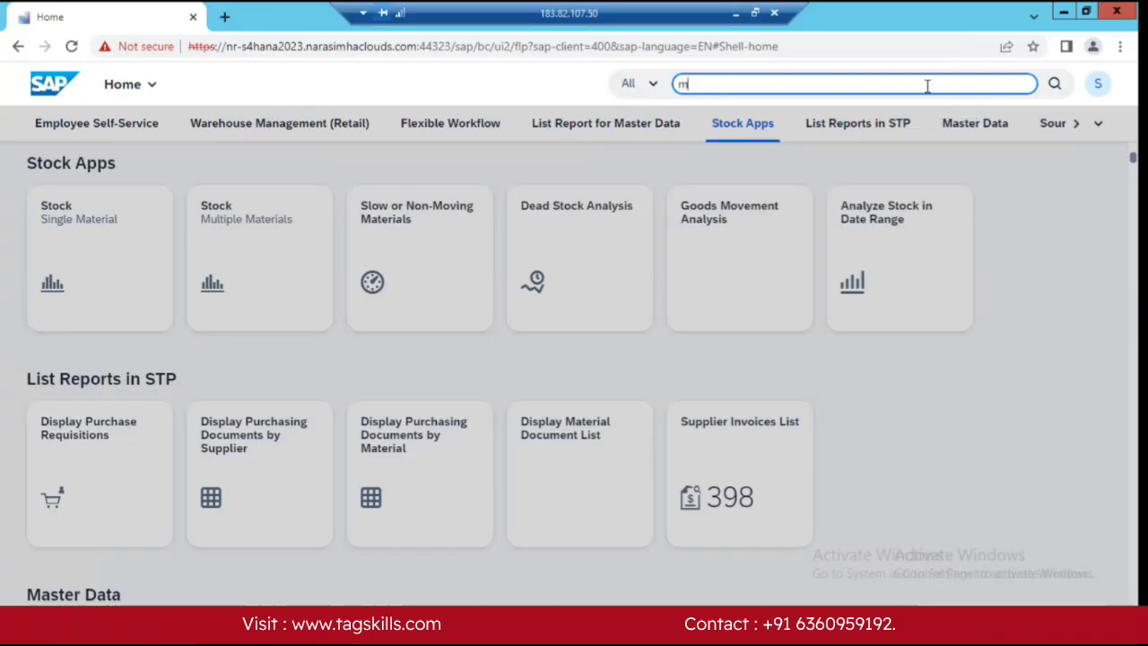
{"action": "type", "text": "anage "}
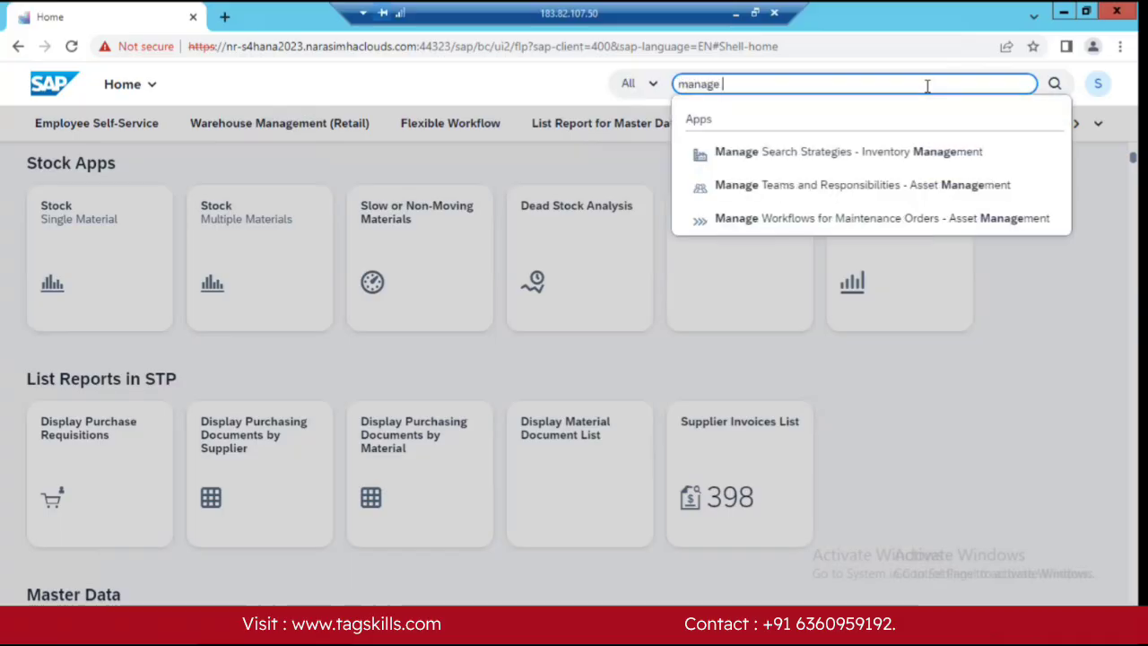
{"action": "type", "text": "workflow "}
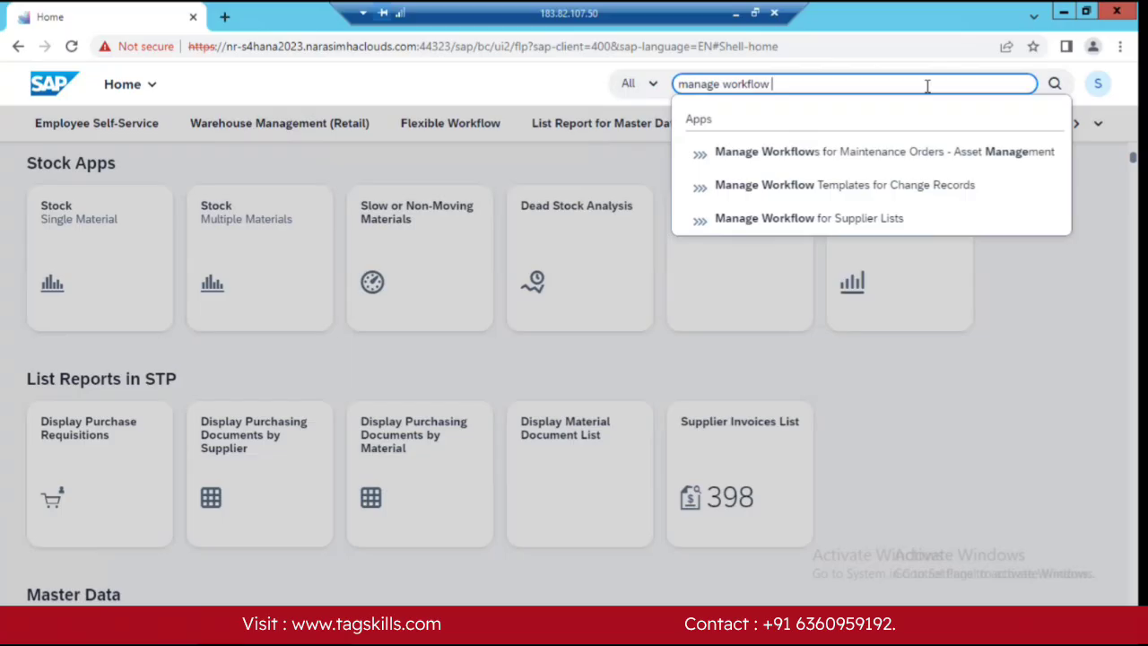
{"action": "type", "text": "for purchase"}
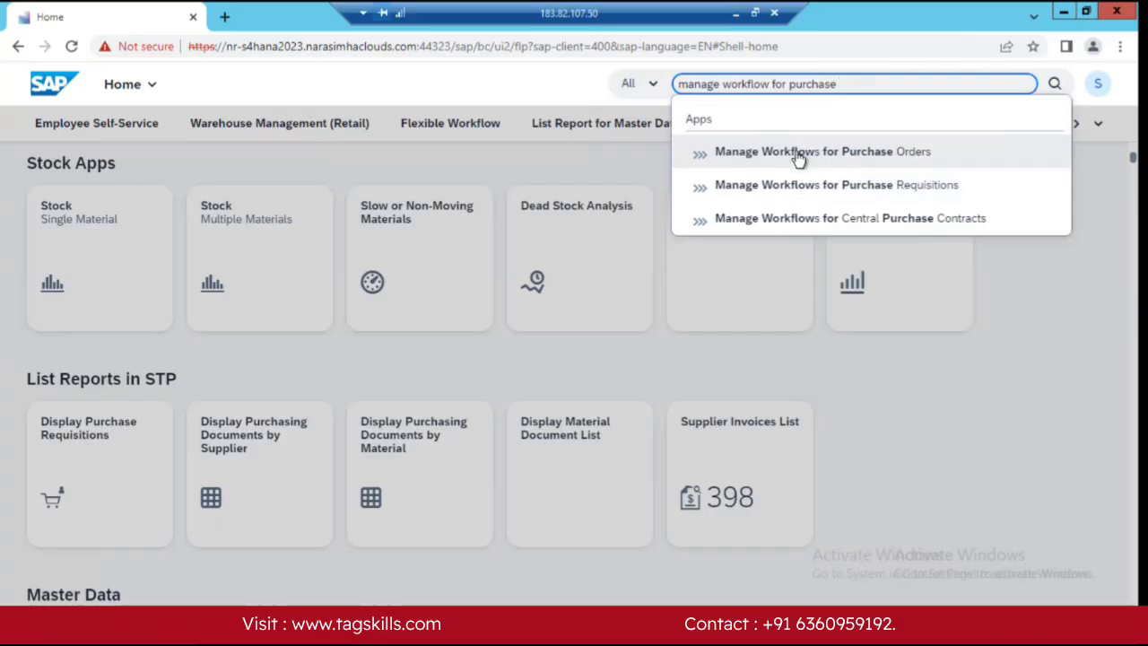
{"action": "left_click", "coordinate": [521, 165]}
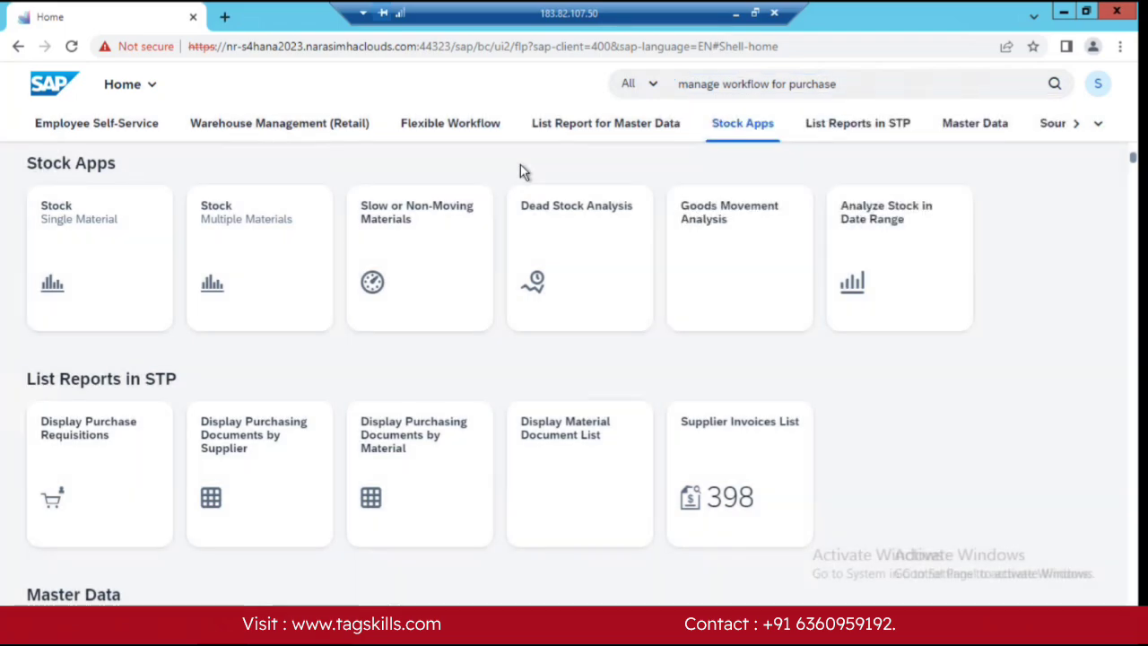
Open Manage Workflows for Purchase Requisitions from the Flexible Workflow group and show the workflows of the first-listed Overall Release of Purchase Requisition scenario
{"action": "left_click", "coordinate": [481, 133]}
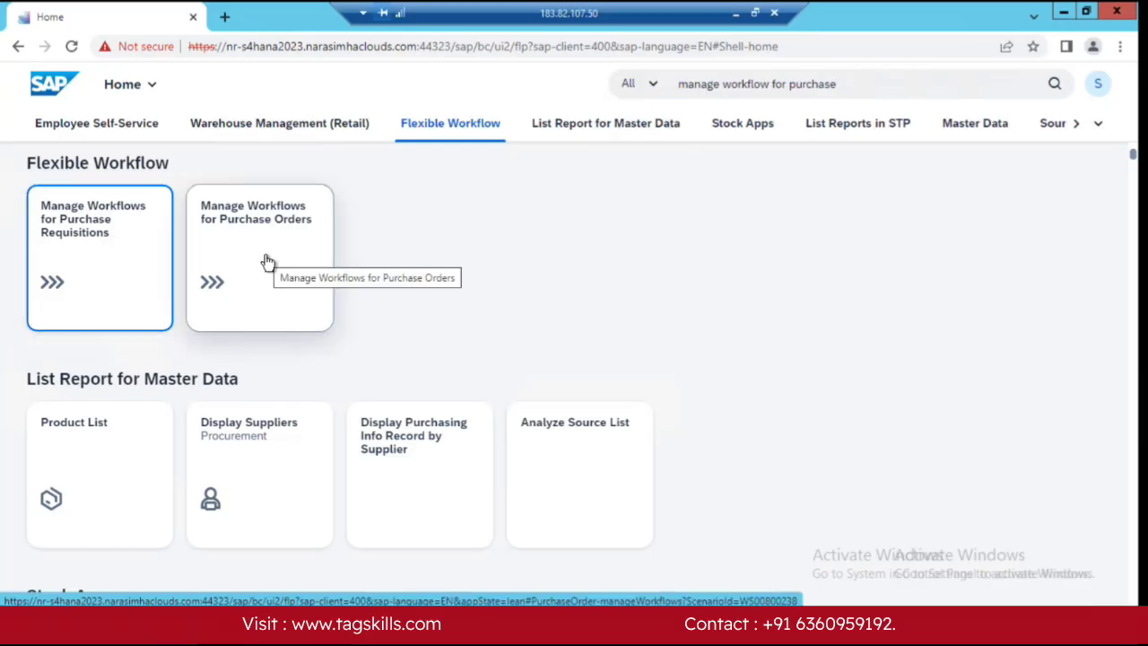
{"action": "left_click", "coordinate": [130, 272]}
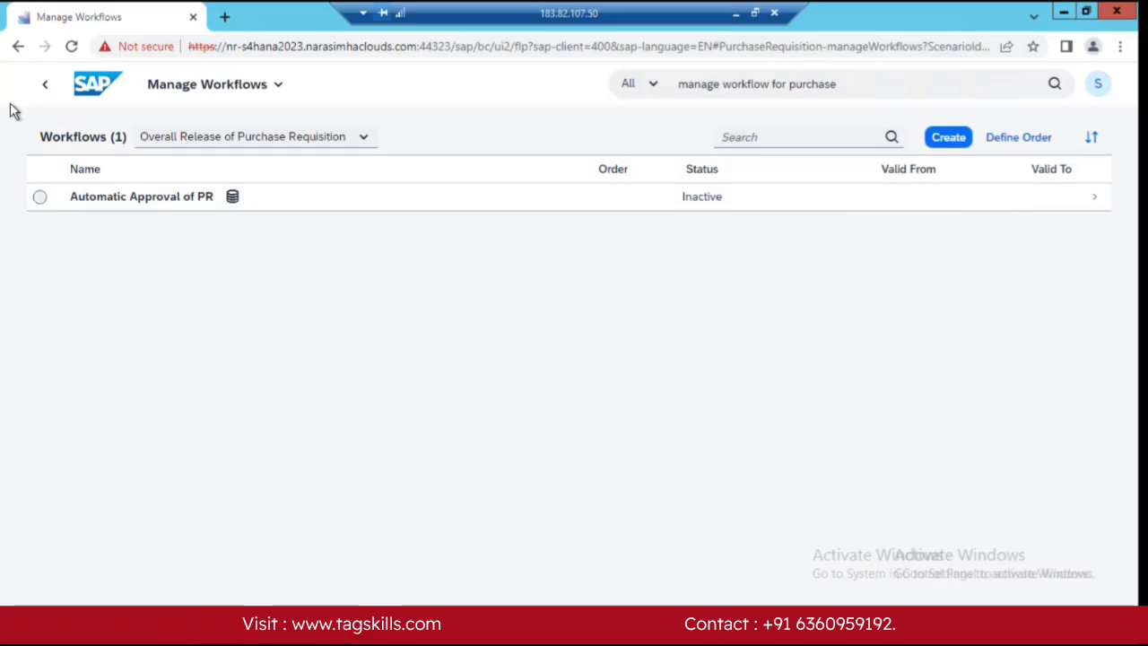
{"action": "left_click", "coordinate": [367, 143]}
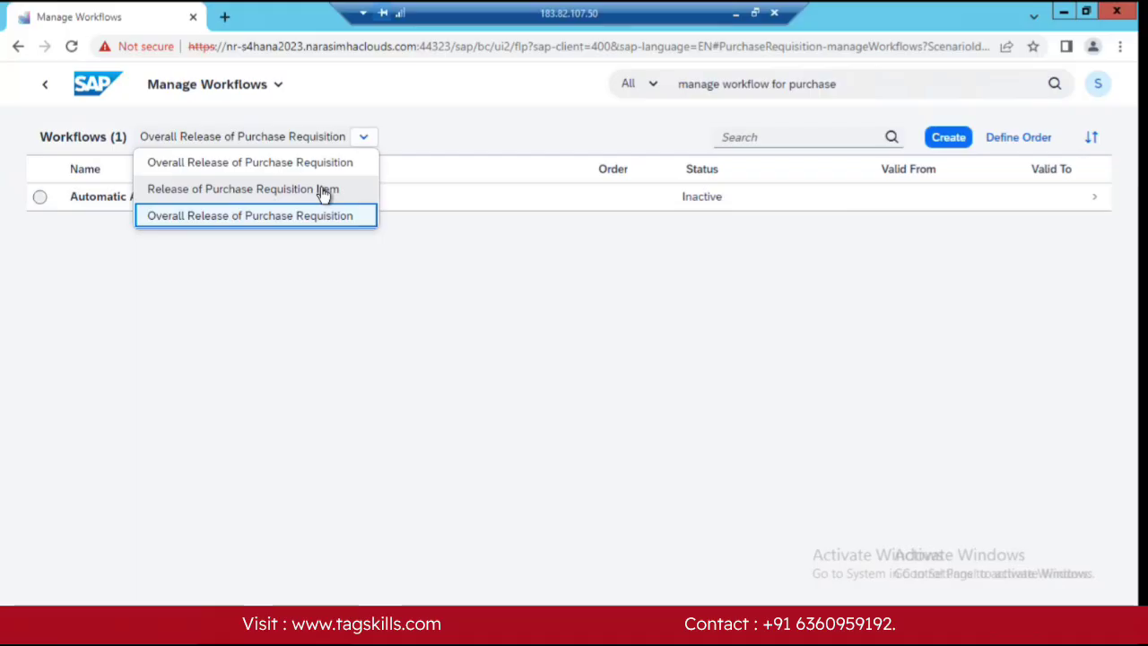
{"action": "left_click", "coordinate": [502, 249]}
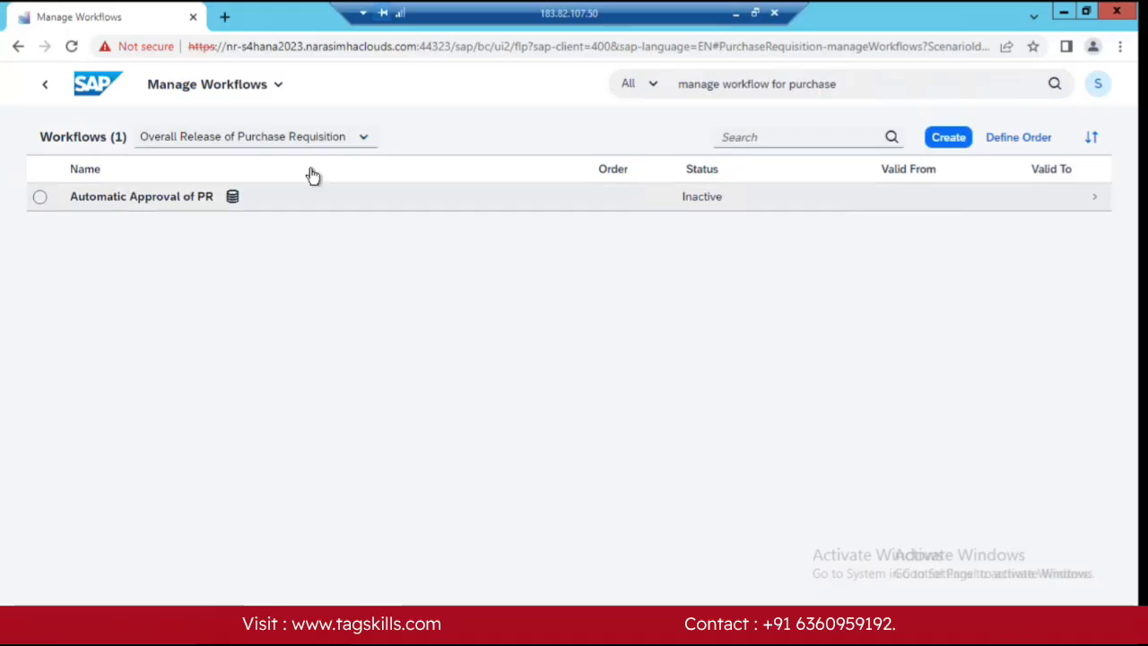
{"action": "left_click", "coordinate": [363, 137]}
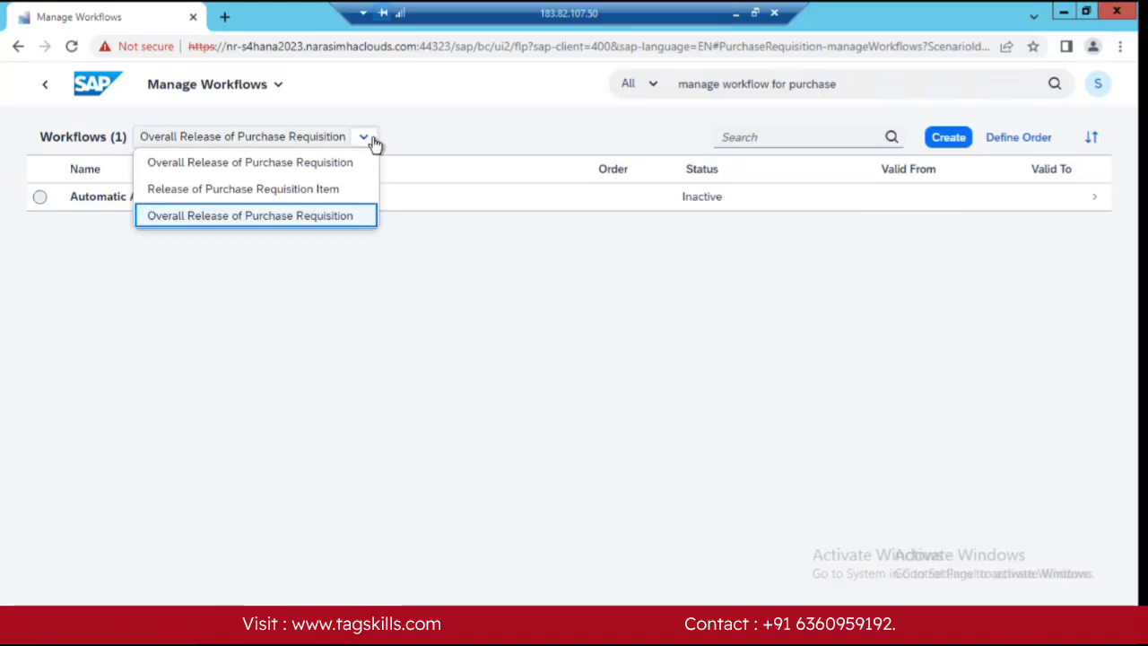
{"action": "left_click", "coordinate": [297, 166]}
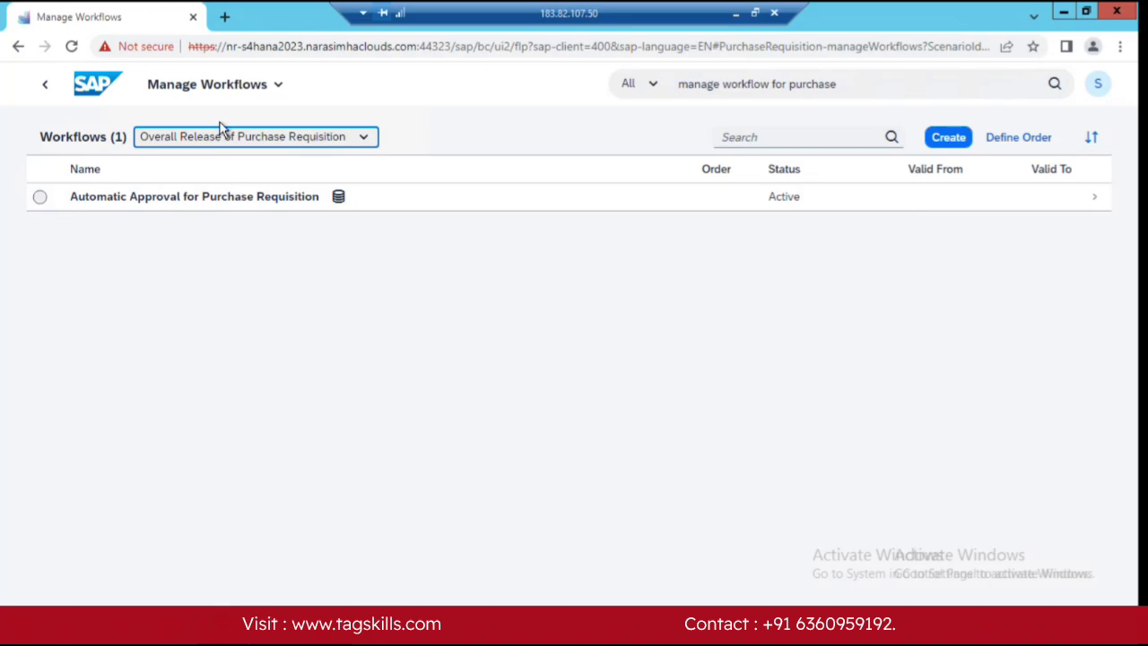
Create a new workflow and name it "Custom Workflow for ZNB for GIP1"
{"action": "left_click", "coordinate": [942, 144]}
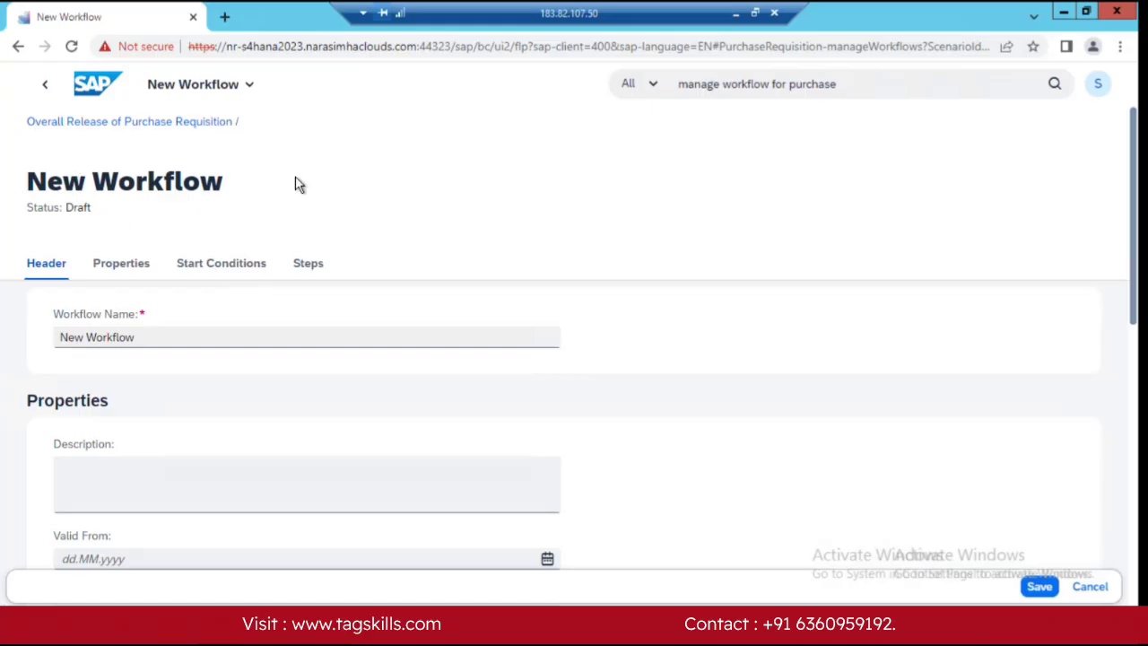
{"action": "left_click_drag", "start_coordinate": [144, 336], "coordinate": [4, 336]}
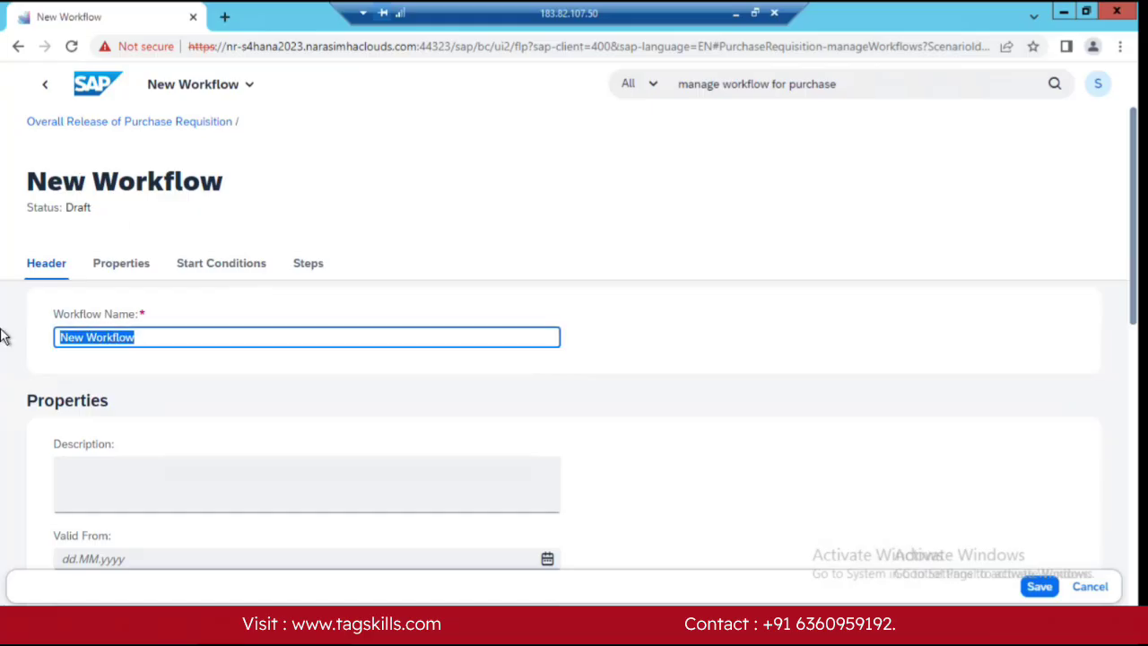
{"action": "key", "text": "BackSpace"}
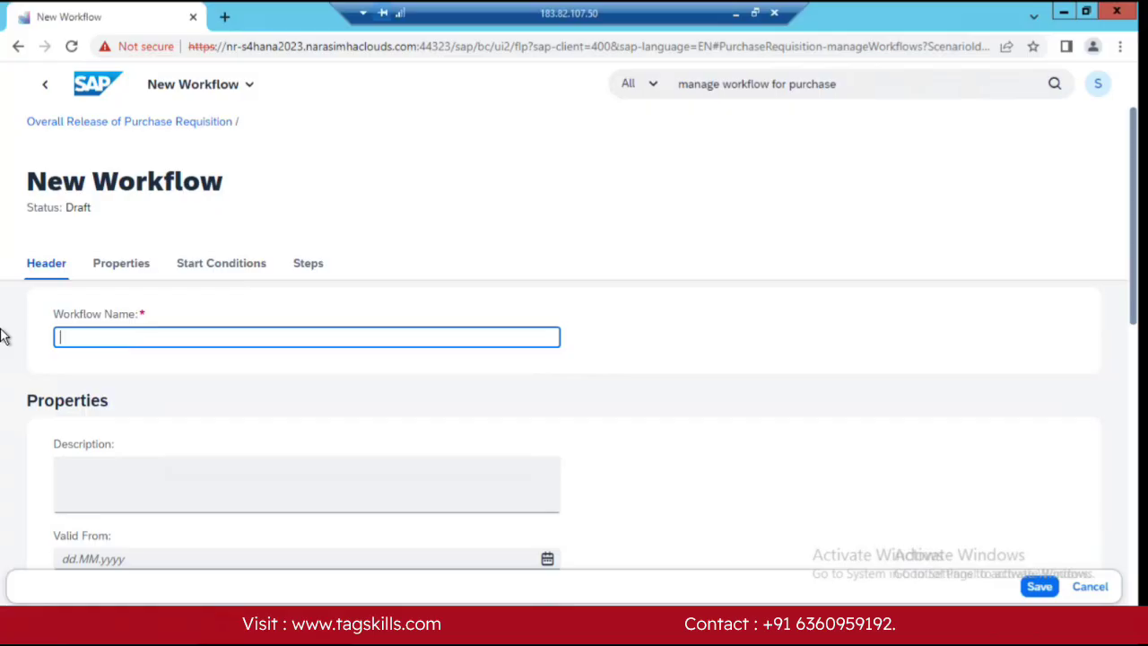
{"action": "type", "text": "Custom Workflow "}
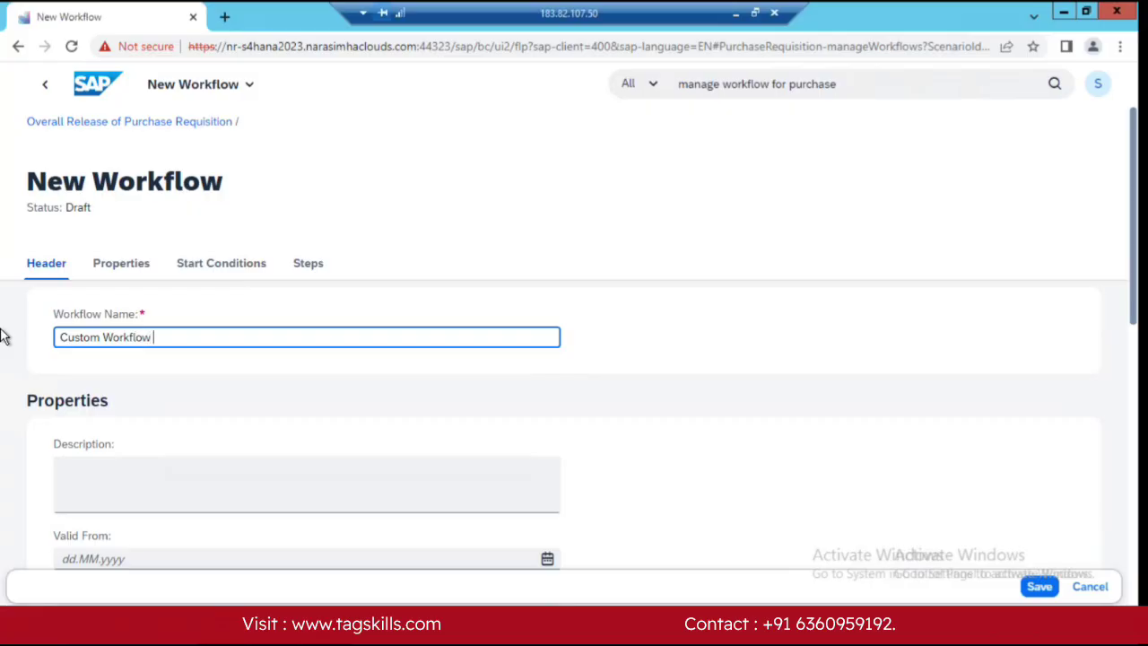
{"action": "type", "text": "for ZNB"}
{"action": "type", "text": " Dco"}
{"action": "key", "text": "BackSpace"}
{"action": "key", "text": "BackSpace"}
{"action": "key", "text": "BackSpace"}
{"action": "type", "text": "for GIP1"}
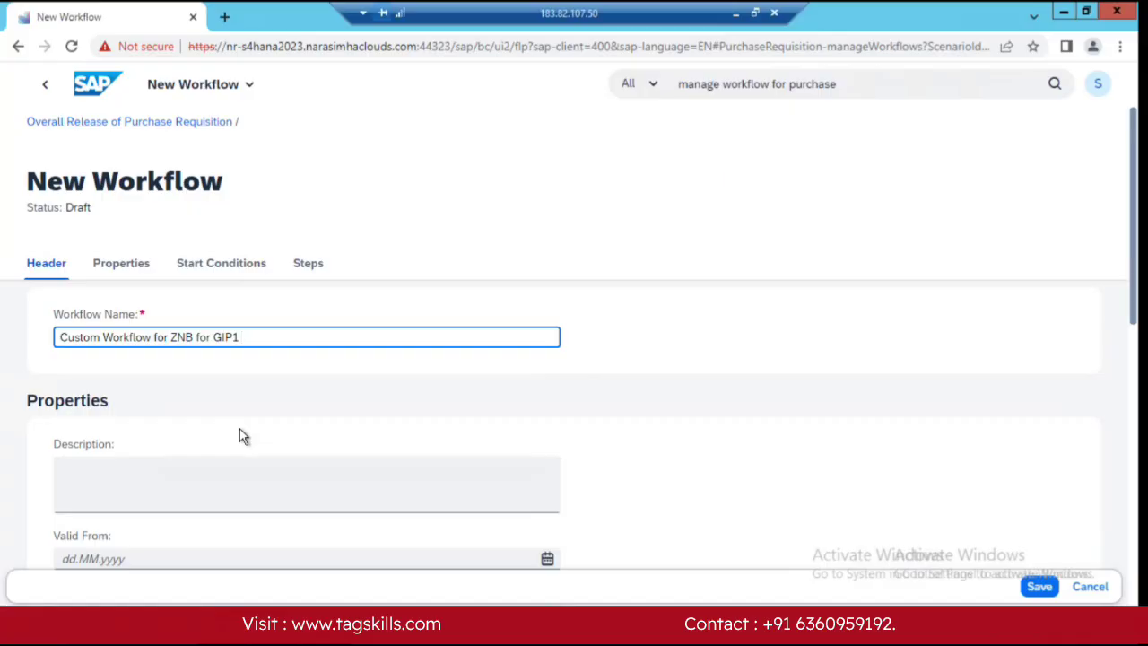
Set the workflow's Valid From date to 13.06.2025, leaving the description empty
{"action": "left_click", "coordinate": [240, 483]}
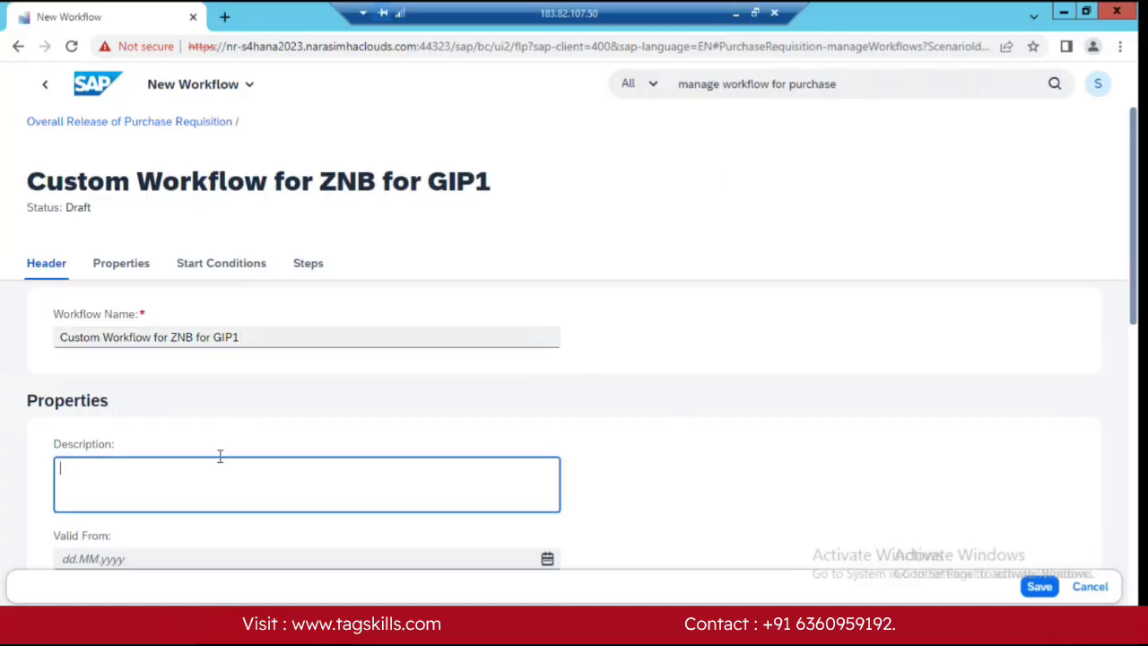
{"action": "scroll", "coordinate": [217, 410], "scroll_direction": "down", "scroll_amount": 1}
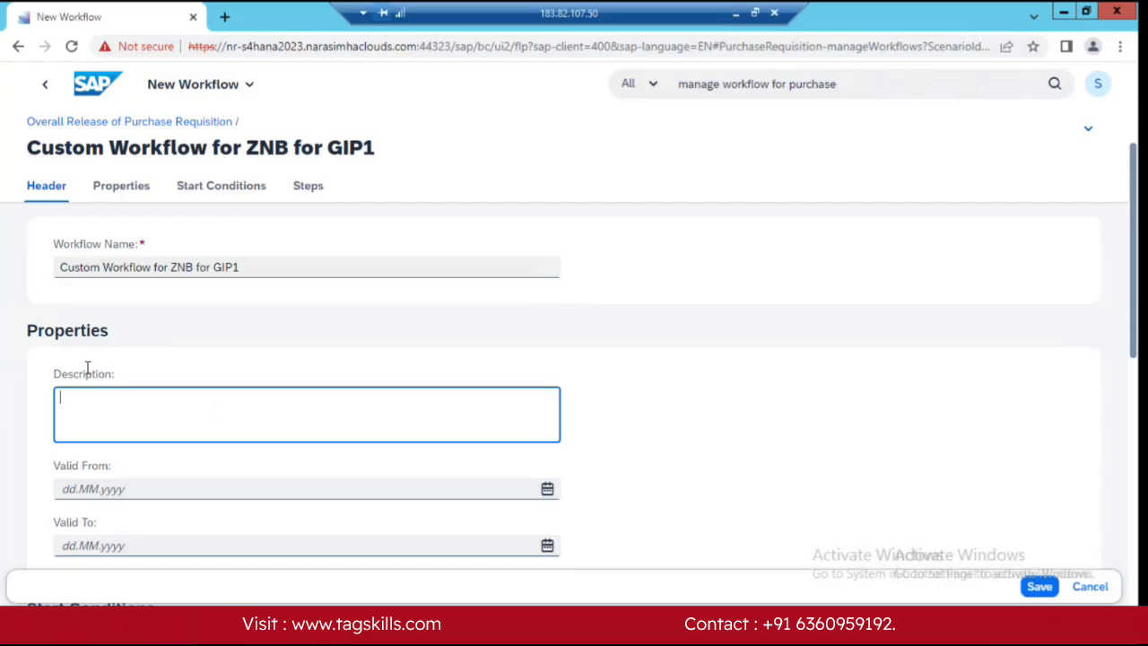
{"action": "scroll", "coordinate": [87, 403], "scroll_direction": "down", "scroll_amount": 1}
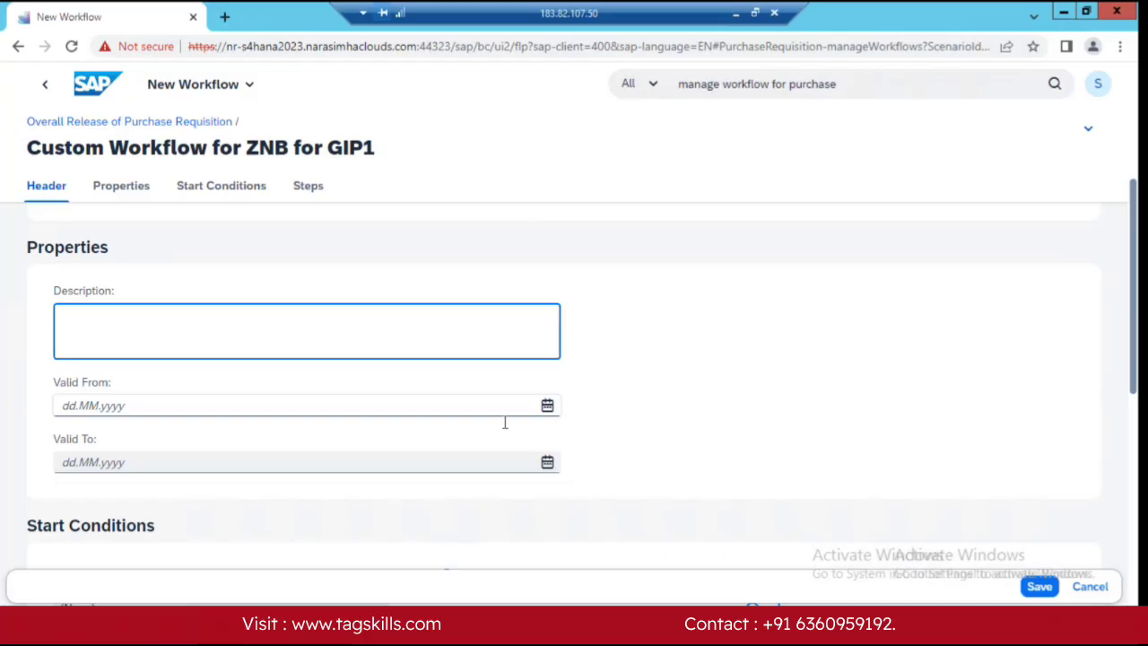
{"action": "left_click", "coordinate": [548, 409]}
{"action": "left_click", "coordinate": [548, 408]}
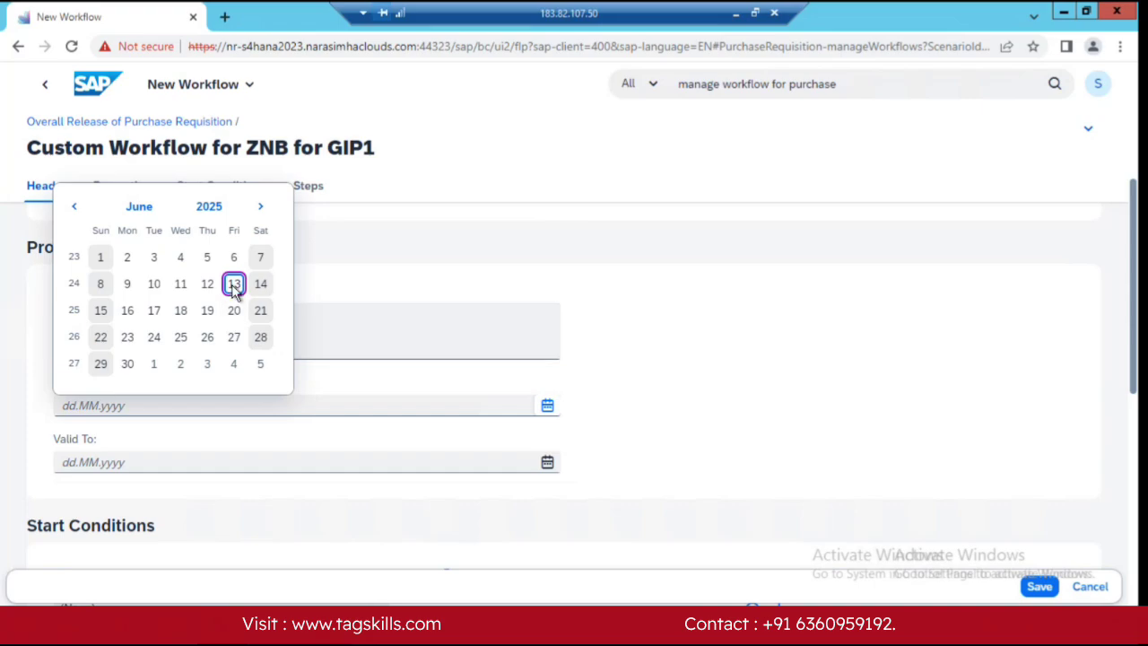
{"action": "left_click", "coordinate": [234, 284]}
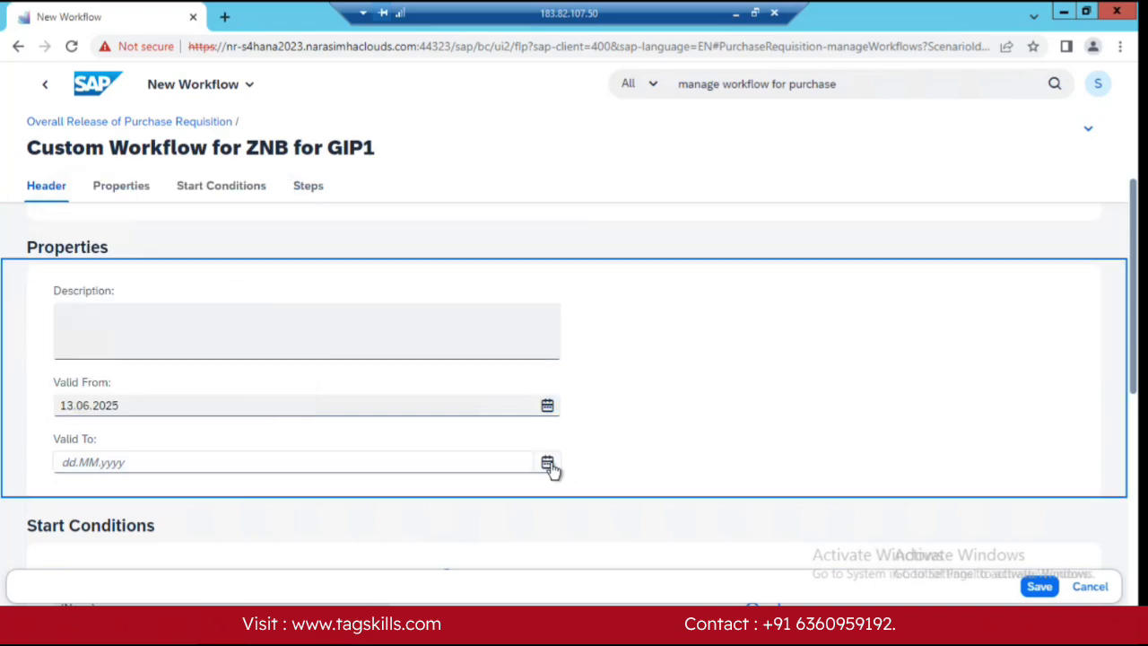
Set the workflow's Valid To date to 31.12.2025
{"action": "left_click", "coordinate": [548, 463]}
{"action": "left_click", "coordinate": [255, 265]}
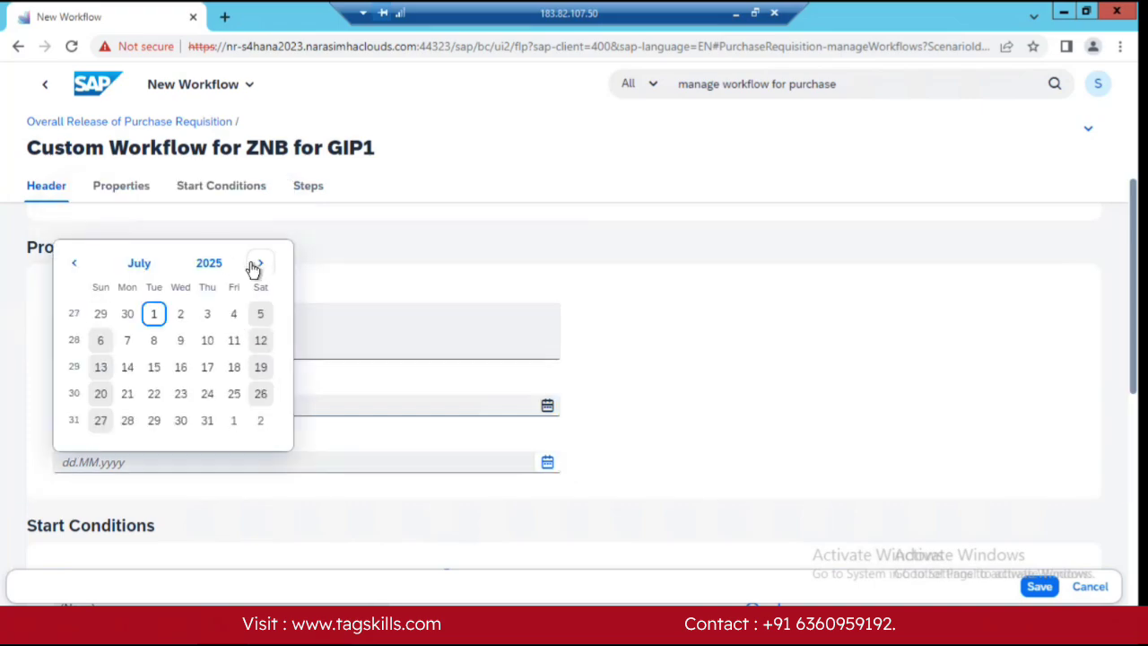
{"action": "left_click", "coordinate": [255, 264]}
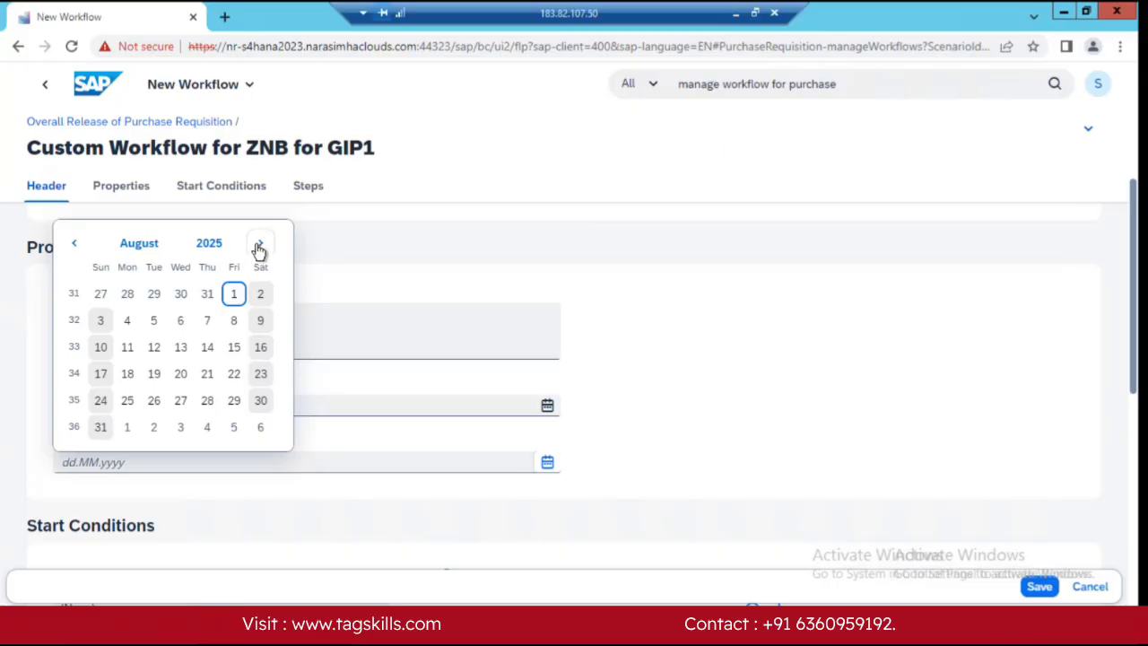
{"action": "left_click", "coordinate": [259, 250]}
{"action": "left_click", "coordinate": [263, 263]}
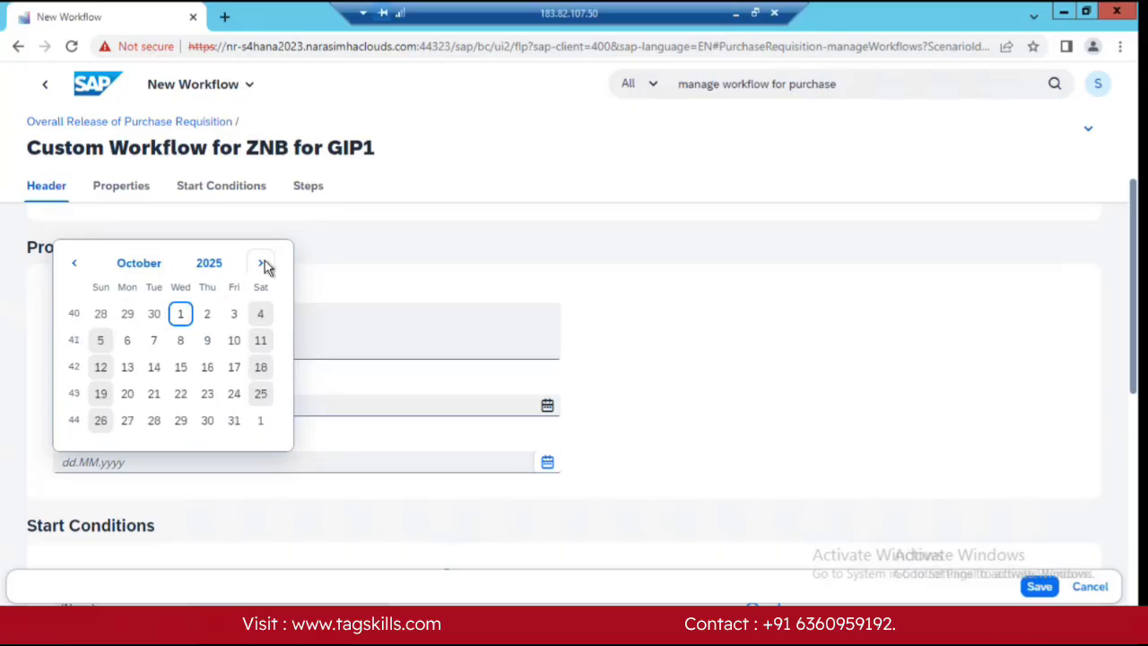
{"action": "left_click", "coordinate": [262, 264]}
{"action": "left_click", "coordinate": [262, 244]}
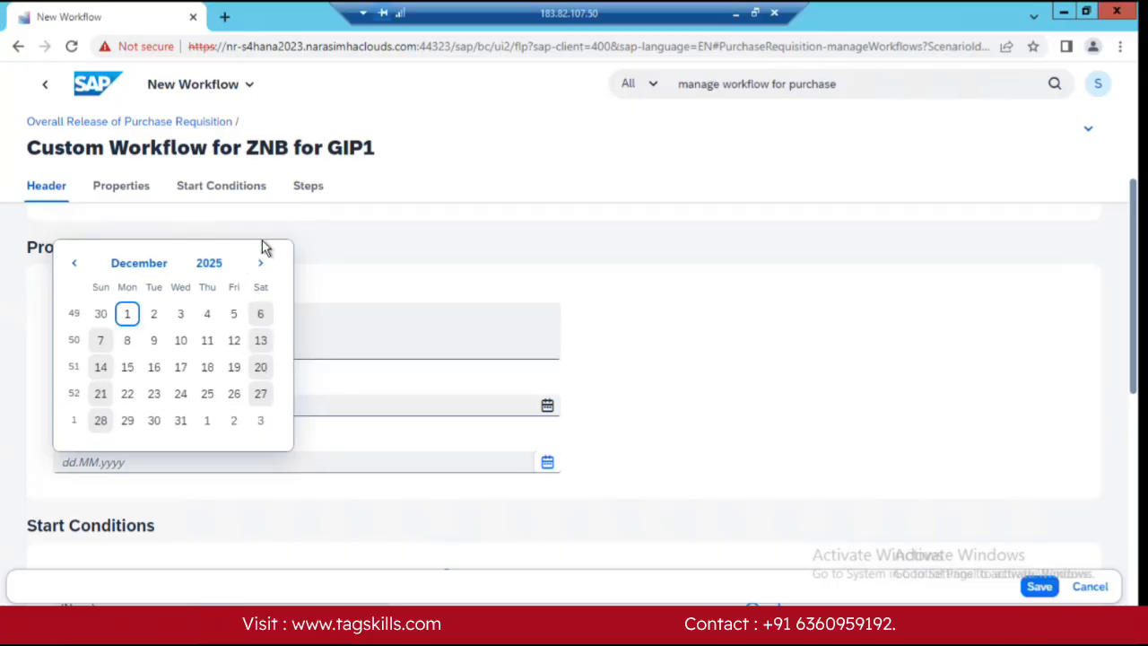
{"action": "left_click", "coordinate": [183, 420]}
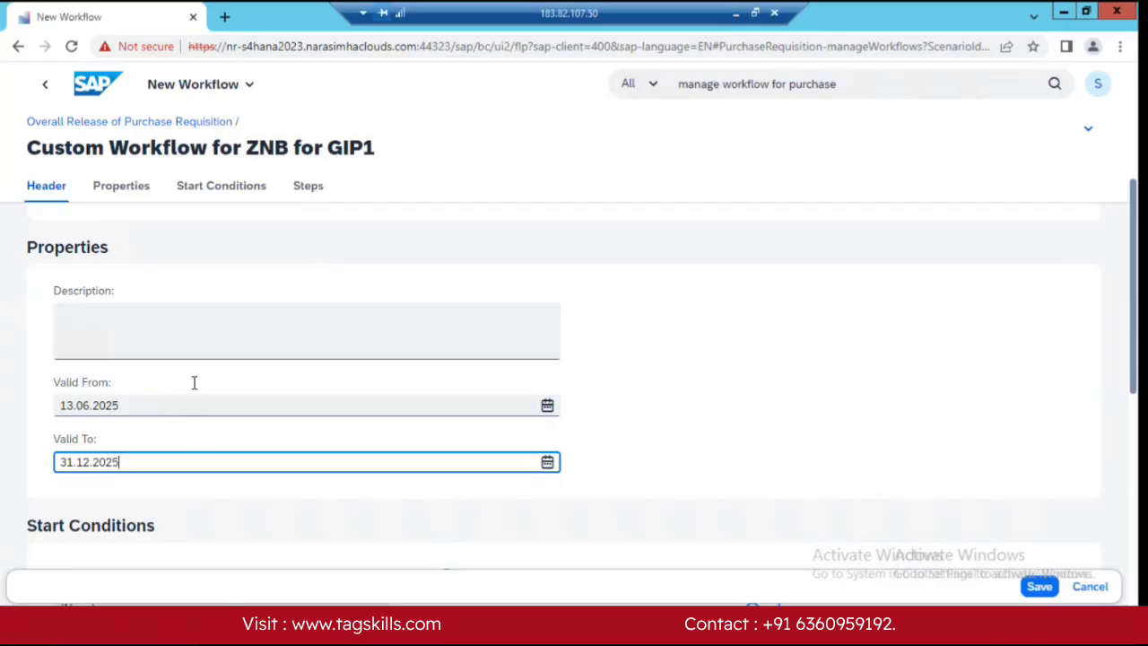
Look at the flexible workflow configuration steps in the Word document and return to the new workflow's Start Conditions in Chrome
{"action": "scroll", "coordinate": [194, 384], "scroll_direction": "down", "scroll_amount": 1}
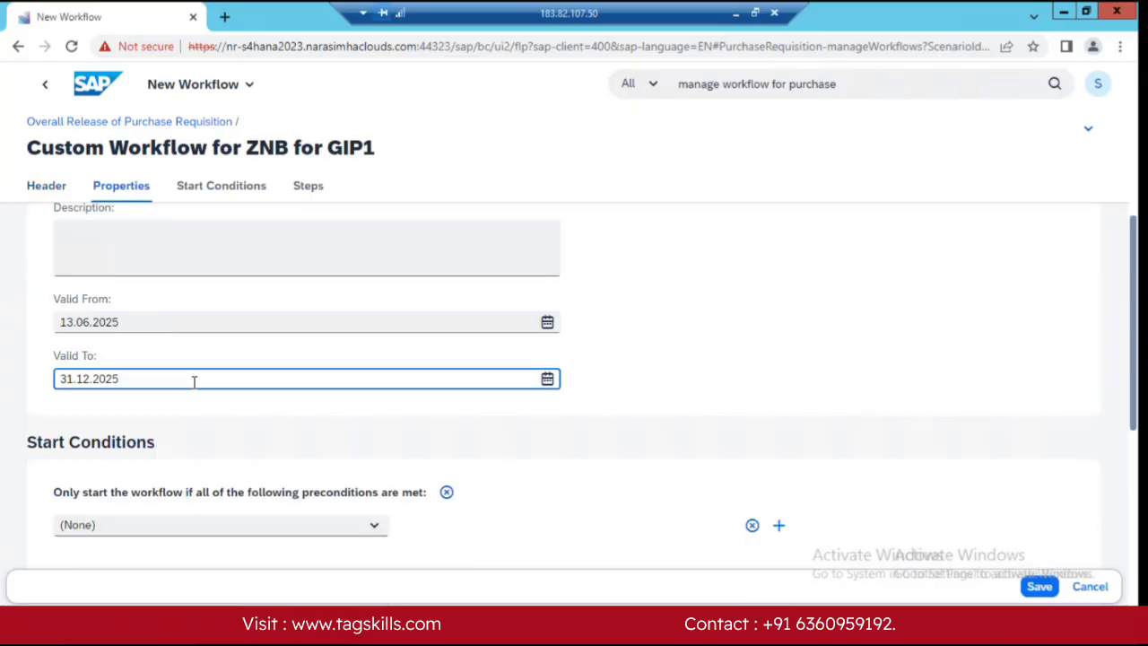
{"action": "scroll", "coordinate": [193, 382], "scroll_direction": "down", "scroll_amount": 1}
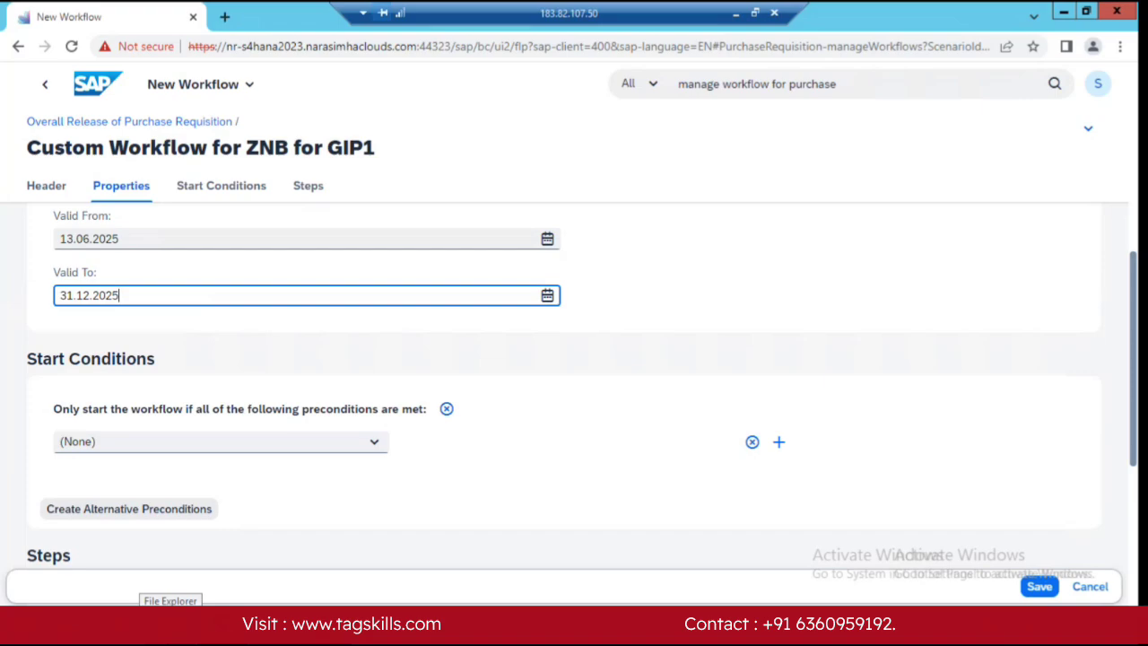
{"action": "left_click", "coordinate": [303, 592]}
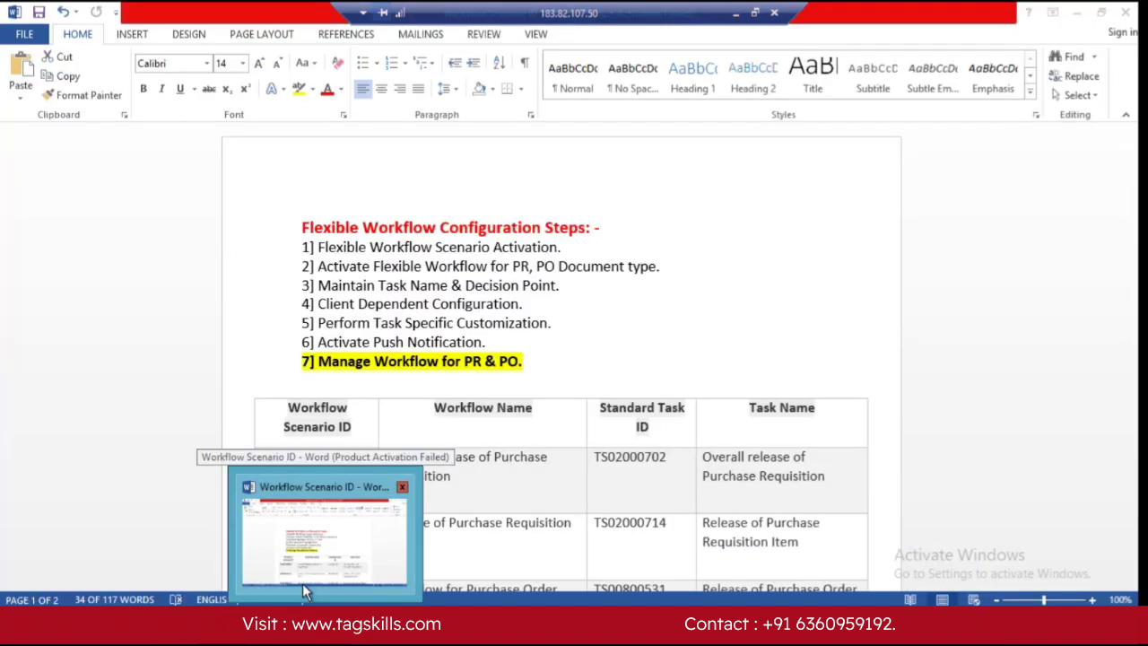
{"action": "left_click", "coordinate": [221, 592]}
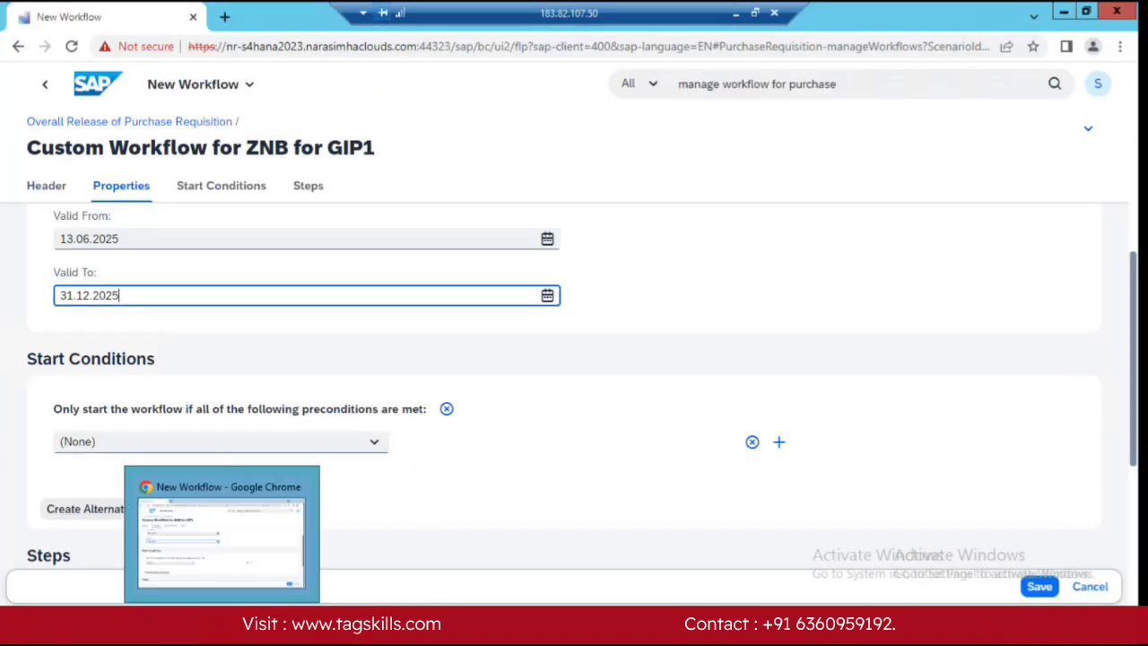
{"action": "left_click", "coordinate": [213, 377]}
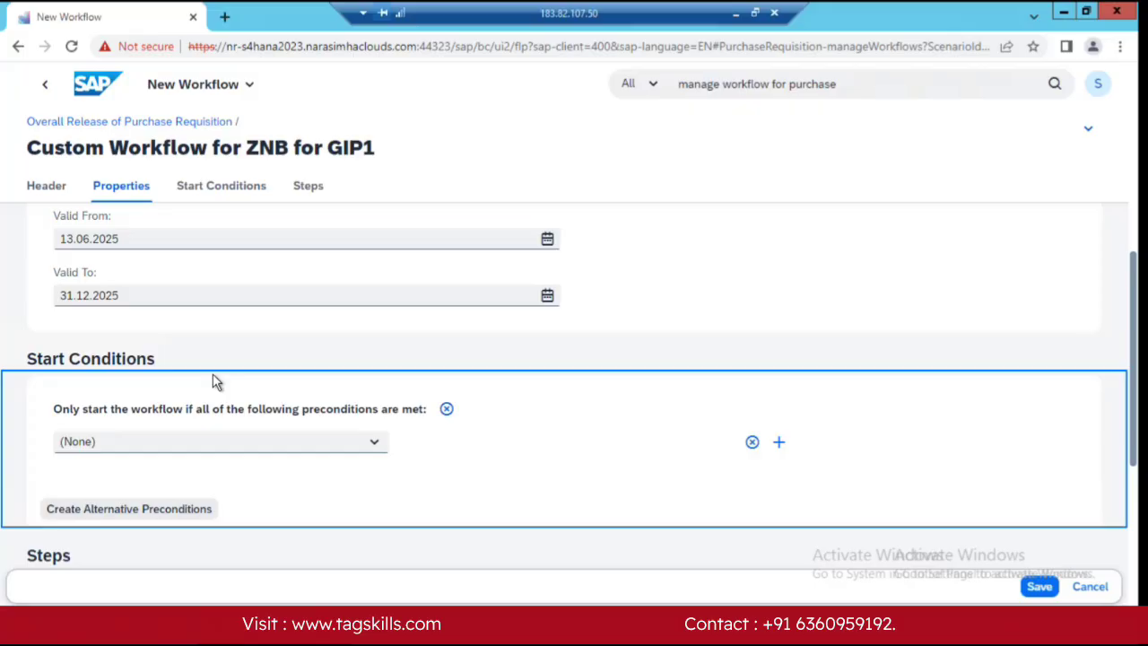
Set the first start condition to "Document Type of purchase requisition is" with the value ZNB
{"action": "left_click", "coordinate": [370, 446]}
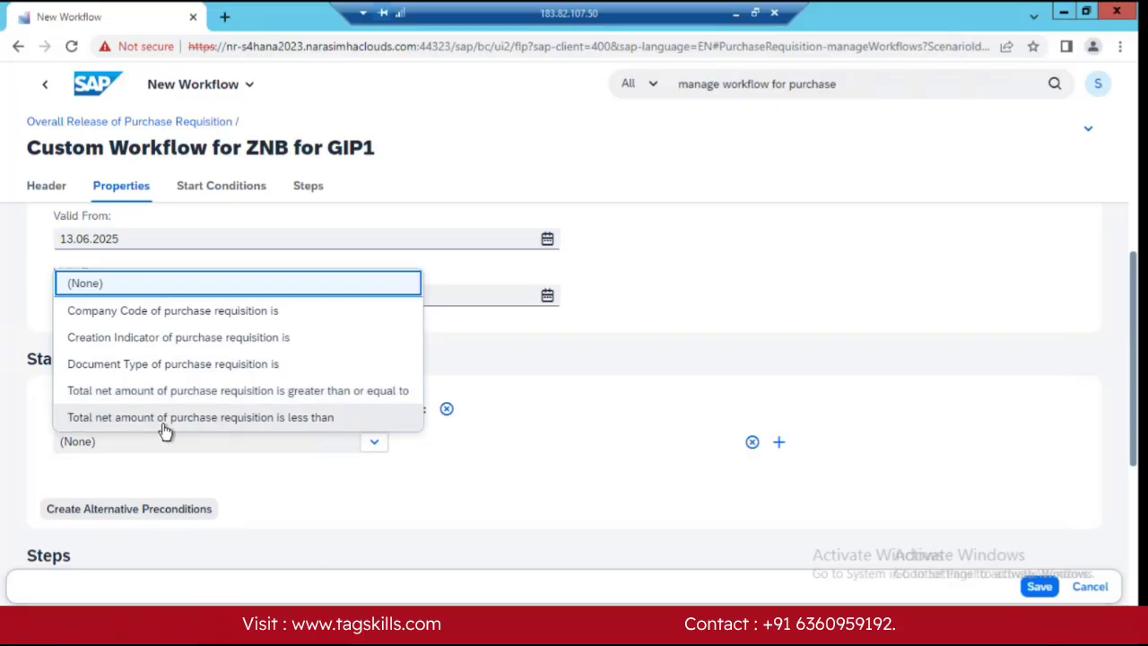
{"action": "left_click", "coordinate": [173, 369]}
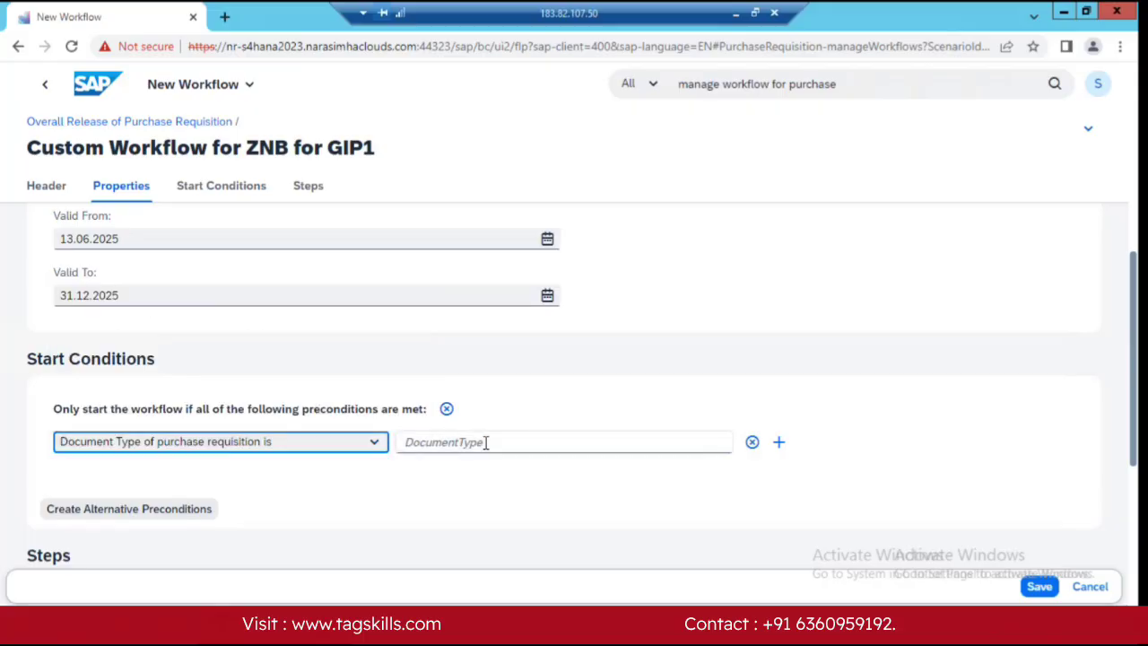
{"action": "left_click", "coordinate": [486, 443]}
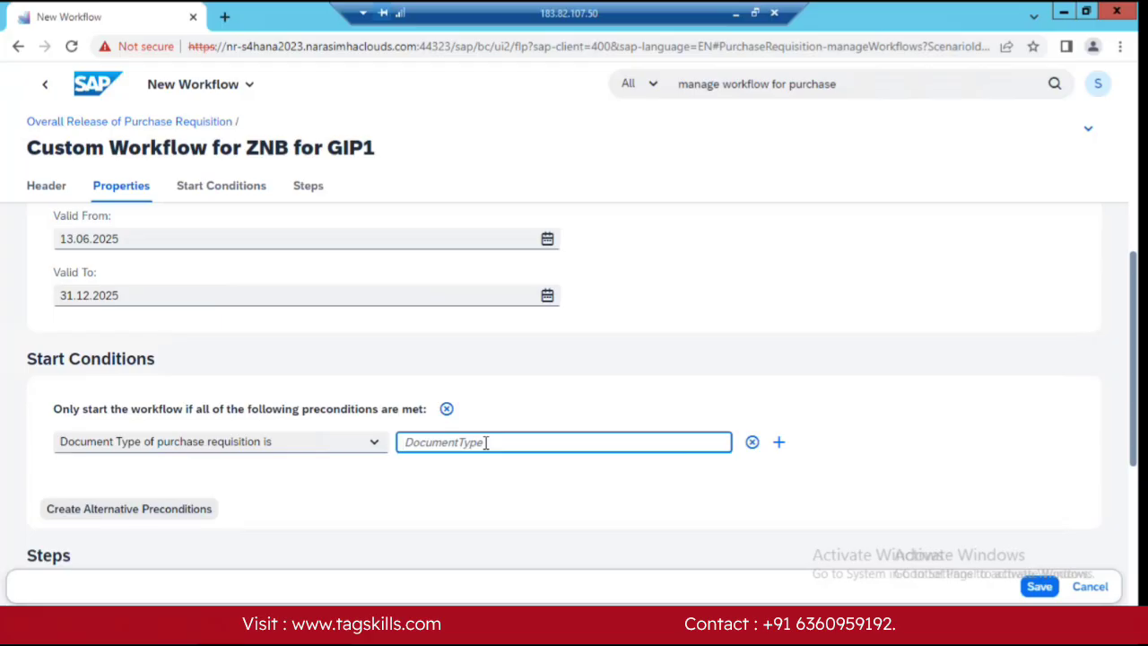
{"action": "type", "text": "N"}
{"action": "key", "text": "BackSpace"}
{"action": "type", "text": "ZNE"}
{"action": "key", "text": "BackSpace"}
{"action": "type", "text": "B"}
Add a second start condition, "Company Code of purchase requisition is", with the value 1234
{"action": "left_click", "coordinate": [780, 444]}
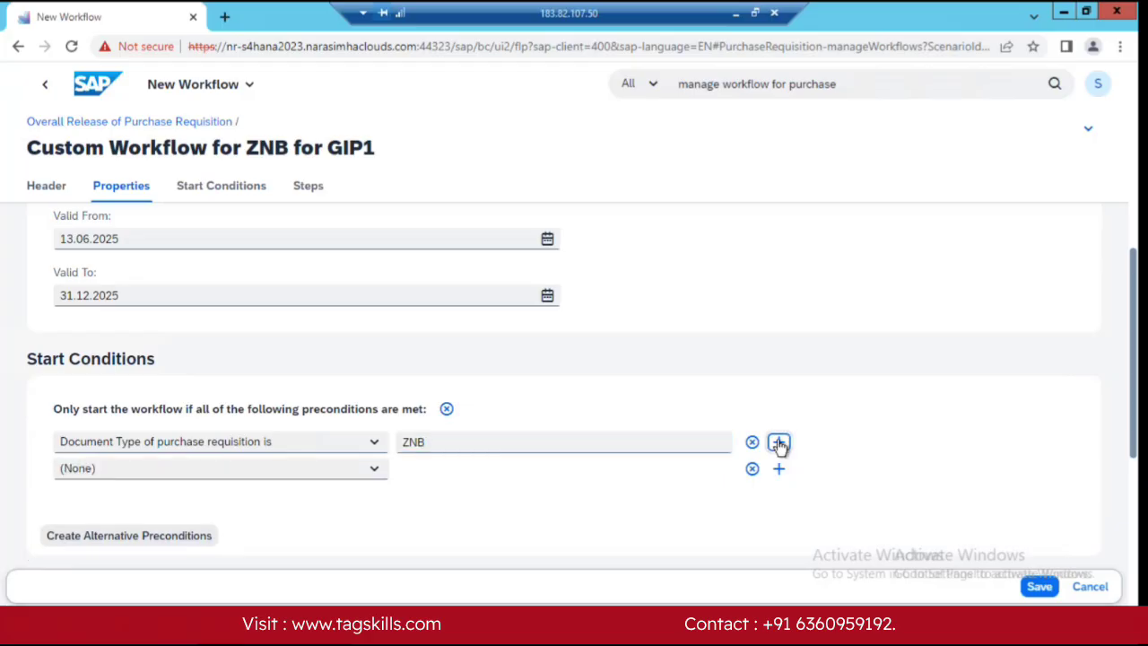
{"action": "left_click", "coordinate": [375, 472]}
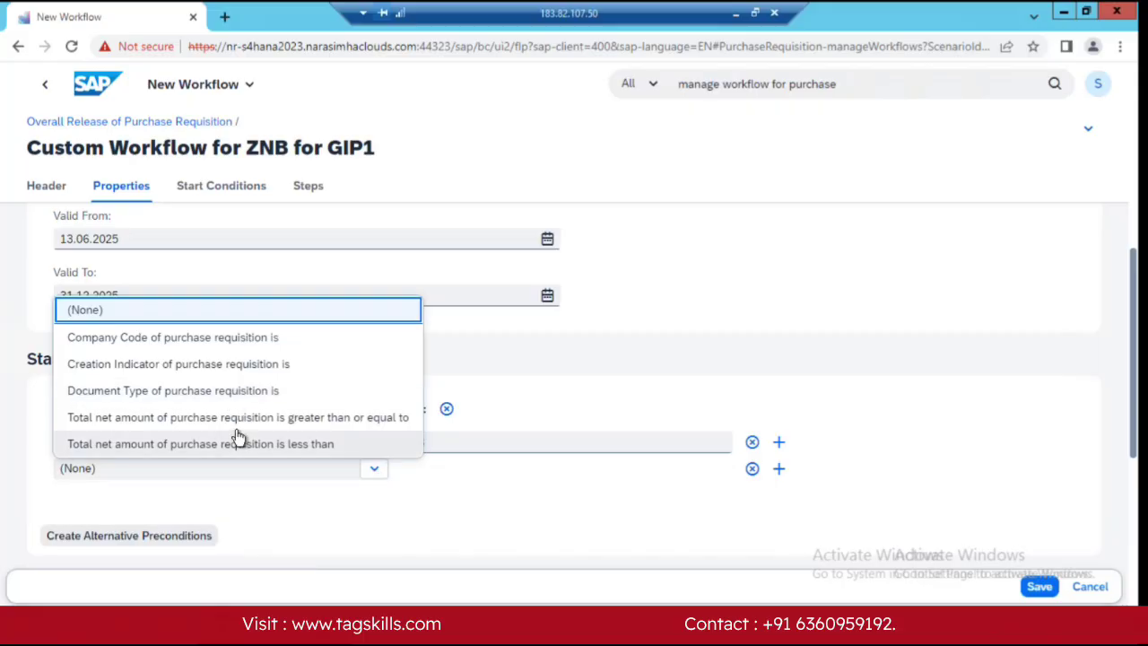
{"action": "left_click", "coordinate": [224, 341]}
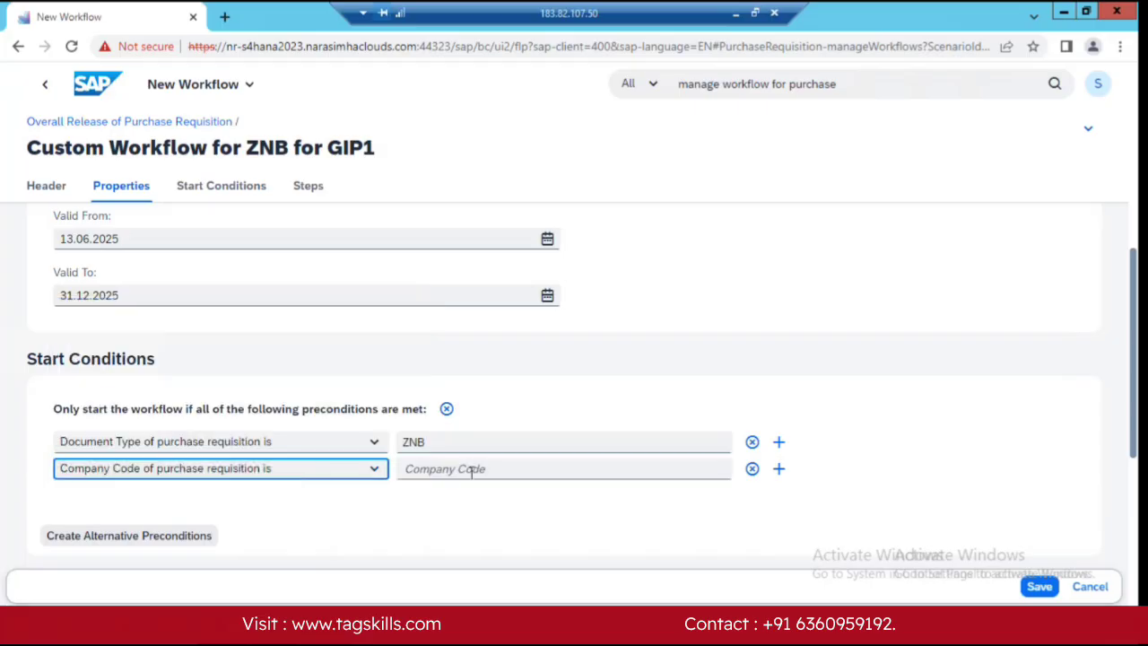
{"action": "left_click", "coordinate": [472, 470]}
{"action": "type", "text": "1234"}
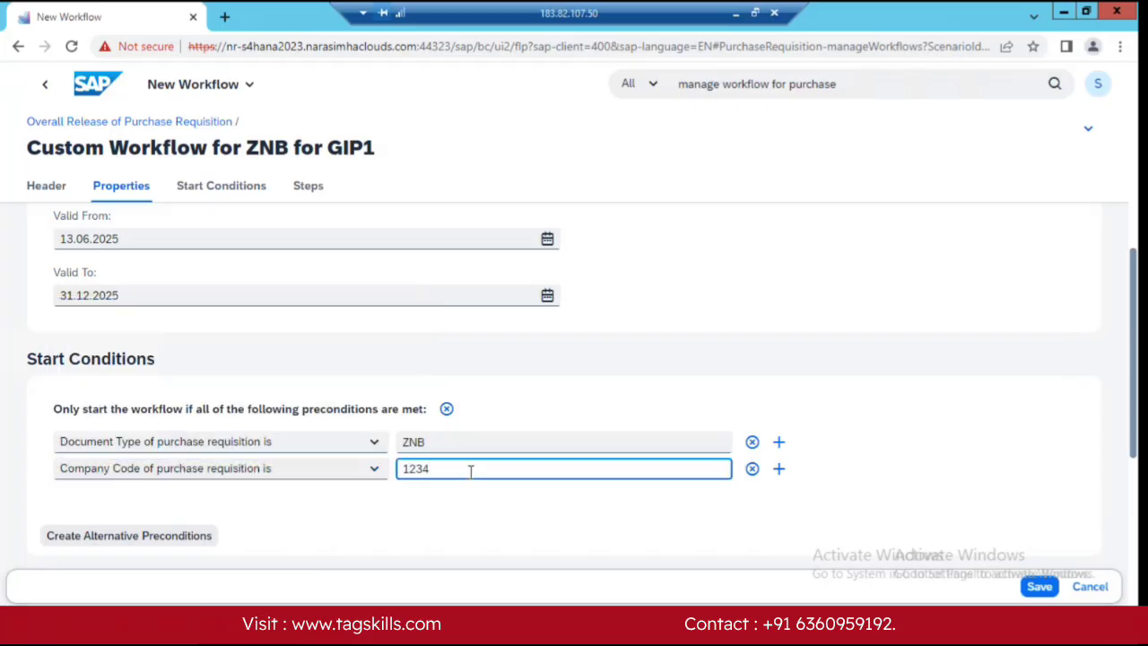
{"action": "left_click", "coordinate": [883, 456]}
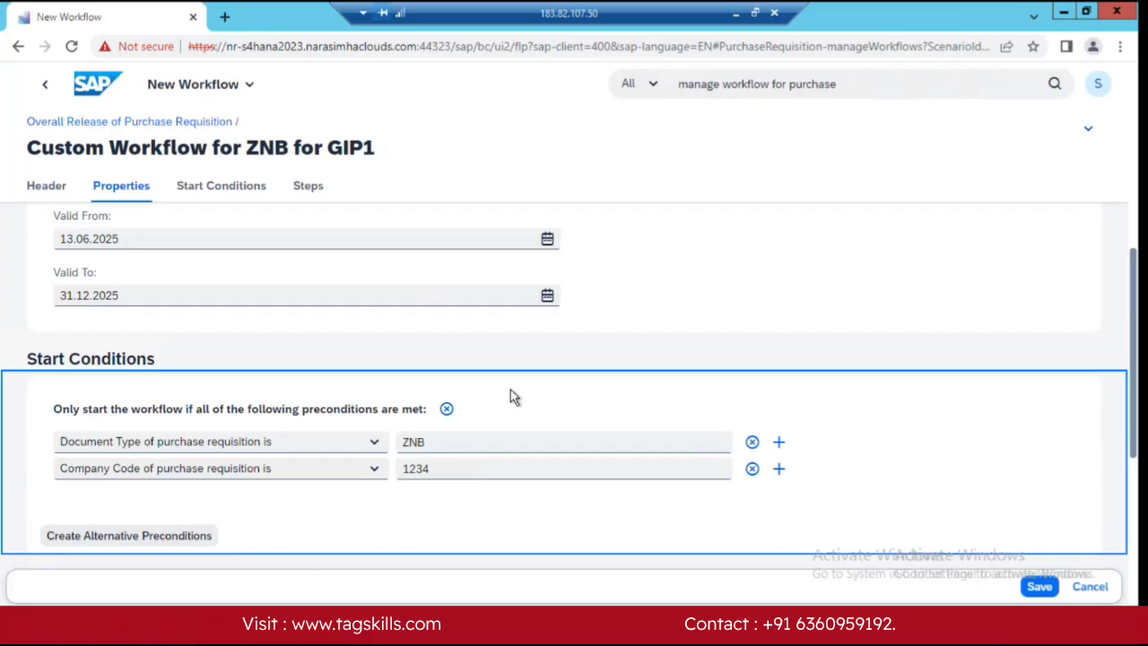
{"action": "left_click", "coordinate": [428, 441]}
{"action": "left_click_drag", "start_coordinate": [431, 442], "coordinate": [373, 447]}
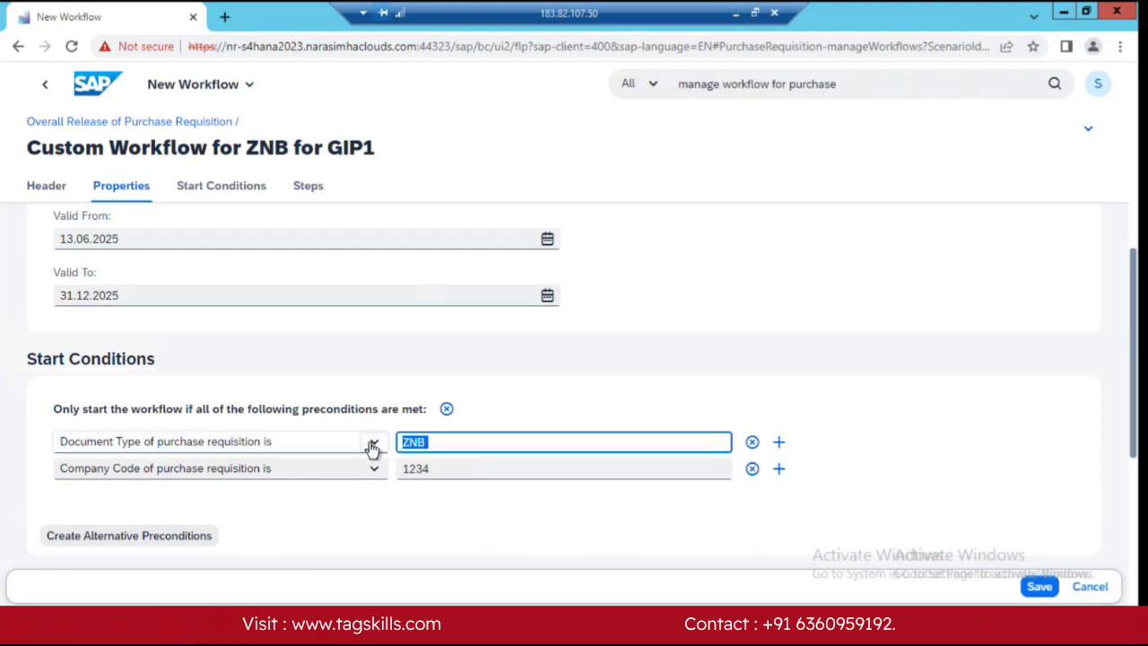
Create a new workflow step for the custom ZNB workflow and name it "Level -1"
{"action": "left_click_drag", "start_coordinate": [448, 468], "coordinate": [348, 477]}
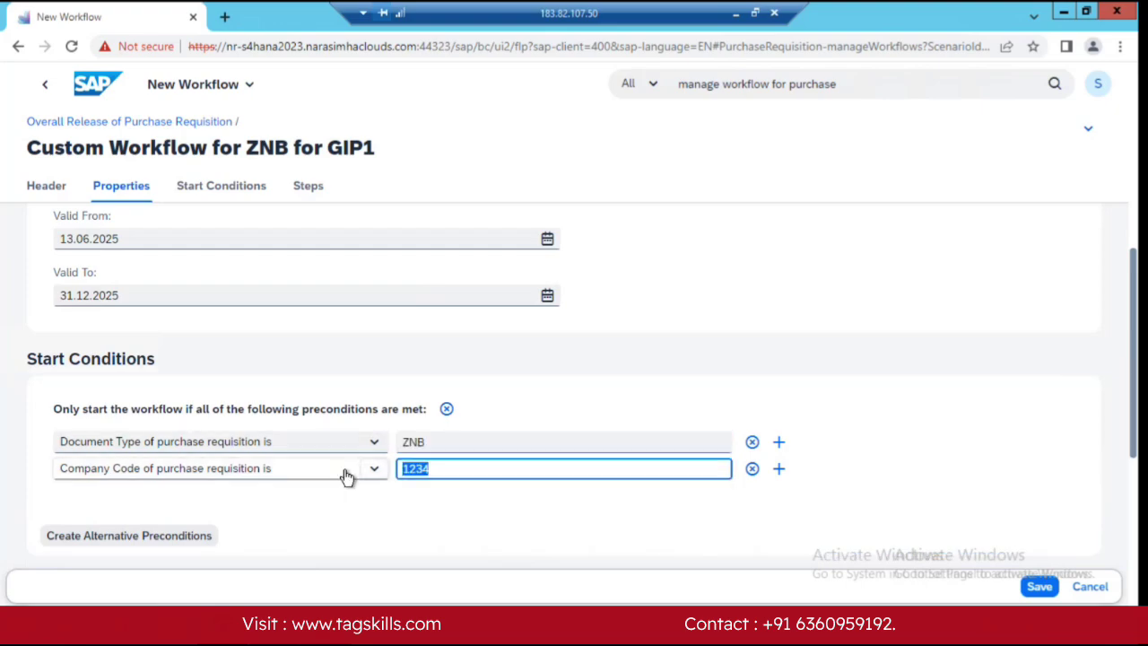
{"action": "scroll", "coordinate": [341, 520], "scroll_direction": "down", "scroll_amount": 1}
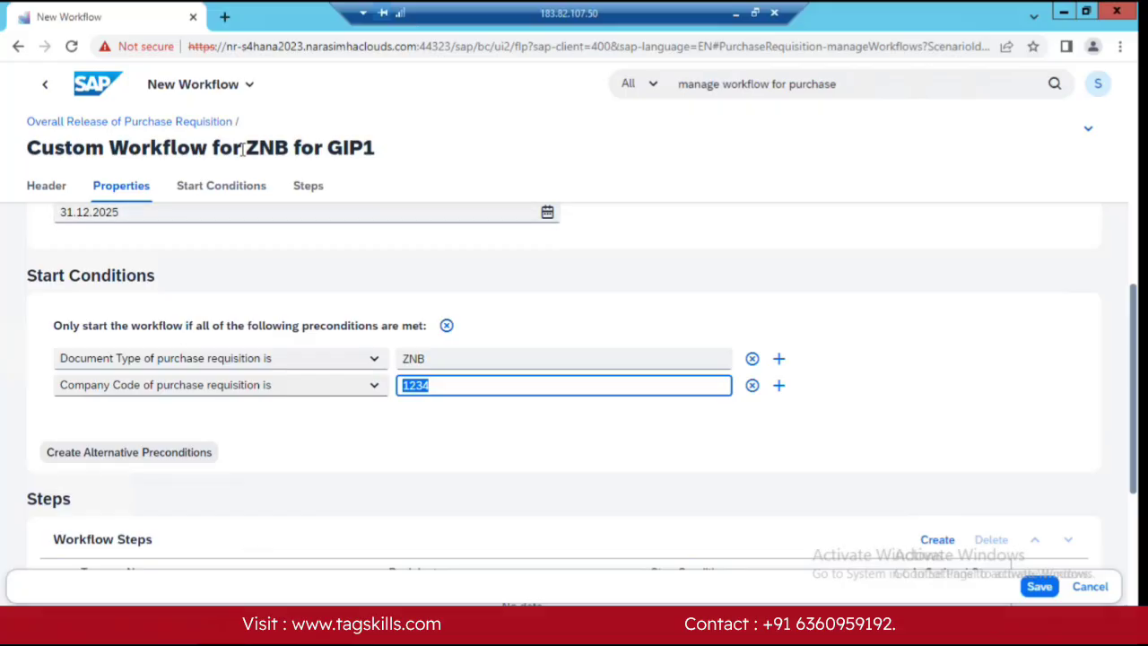
{"action": "scroll", "coordinate": [276, 435], "scroll_direction": "down", "scroll_amount": 1}
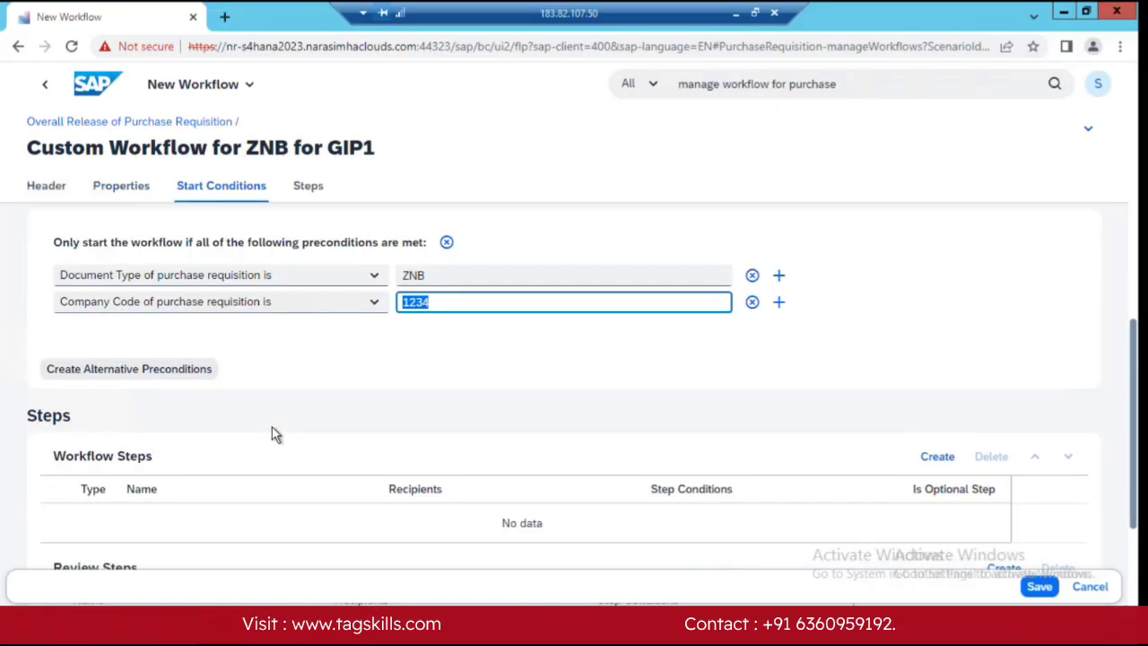
{"action": "scroll", "coordinate": [269, 419], "scroll_direction": "down", "scroll_amount": 1}
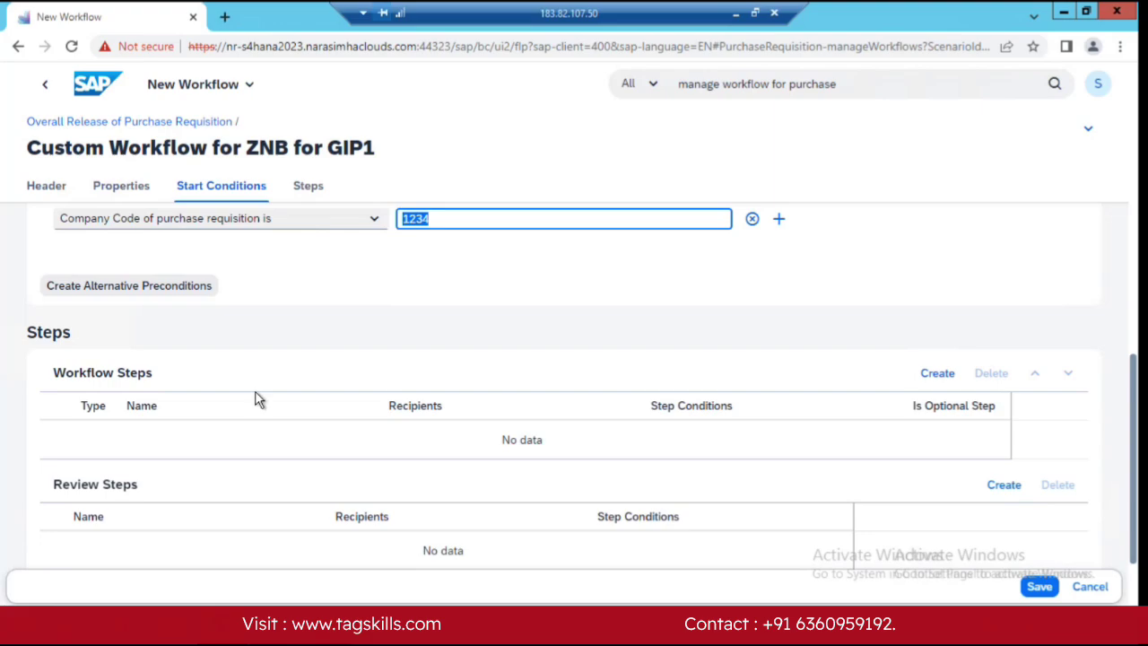
{"action": "left_click", "coordinate": [939, 375]}
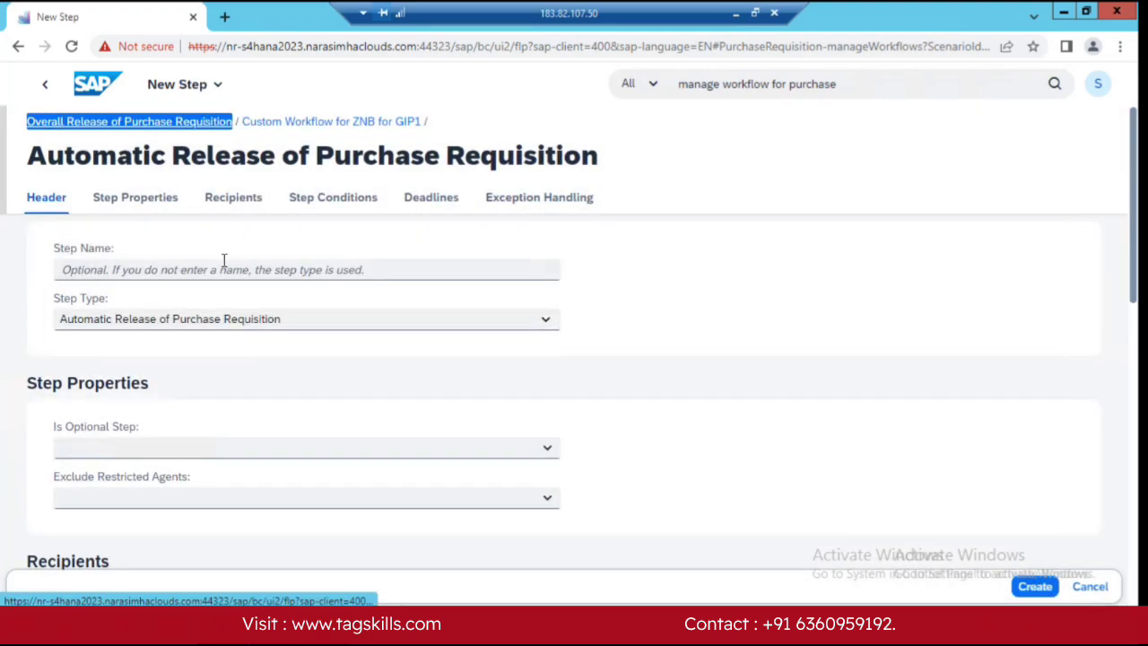
{"action": "left_click", "coordinate": [222, 269]}
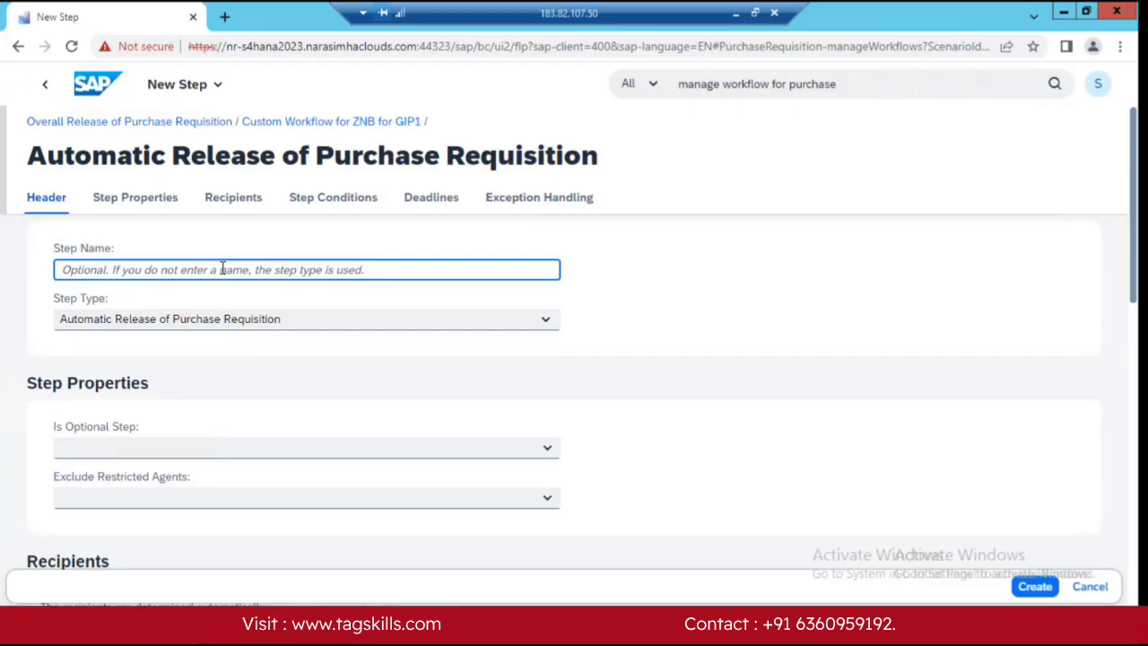
{"action": "type", "text": "Le"}
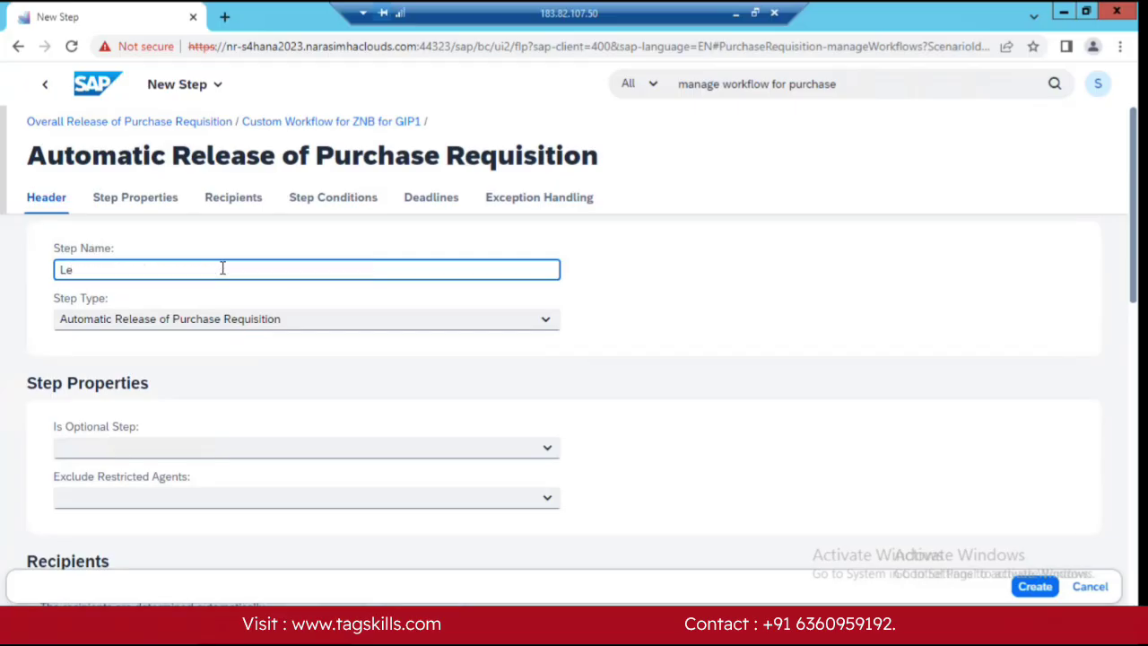
{"action": "type", "text": "vel -1"}
Set the Level -1 step's type to "Overall release of Purchase Requisition" and leave the optional-step property blank
{"action": "left_click", "coordinate": [335, 326]}
{"action": "left_click", "coordinate": [338, 350]}
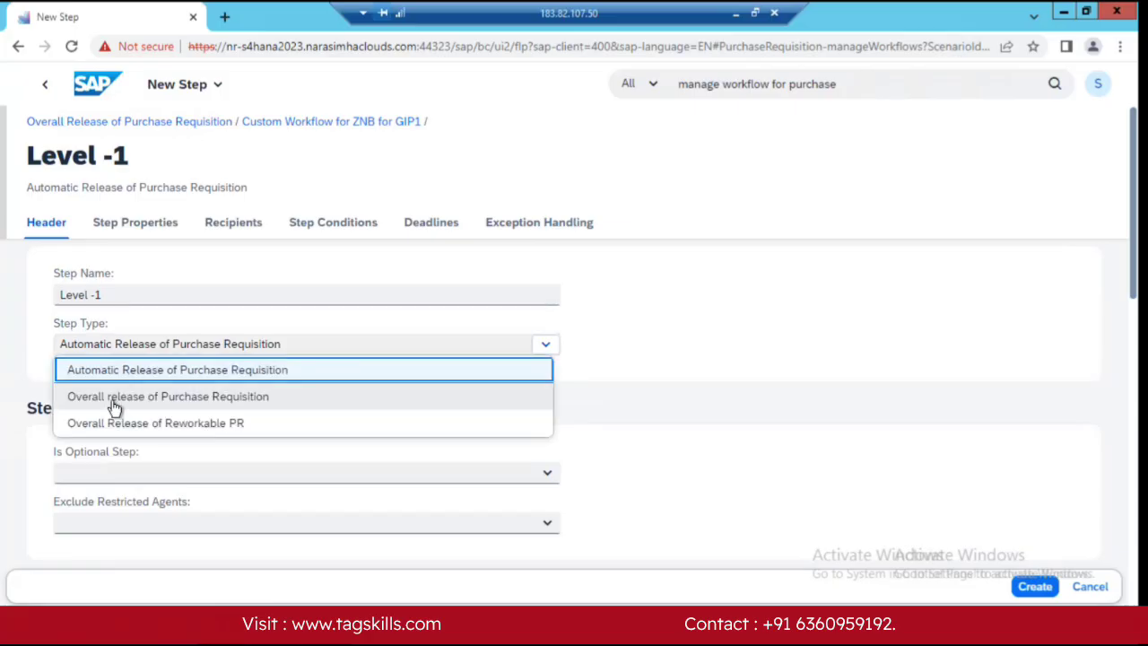
{"action": "left_click", "coordinate": [115, 403]}
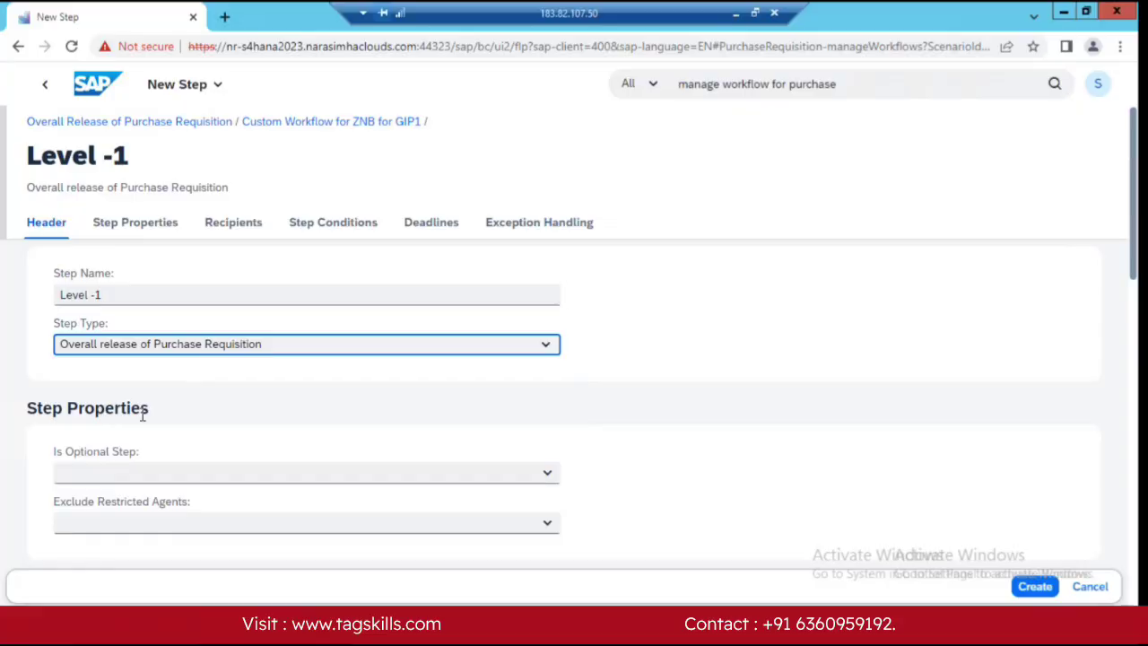
{"action": "left_click", "coordinate": [544, 474]}
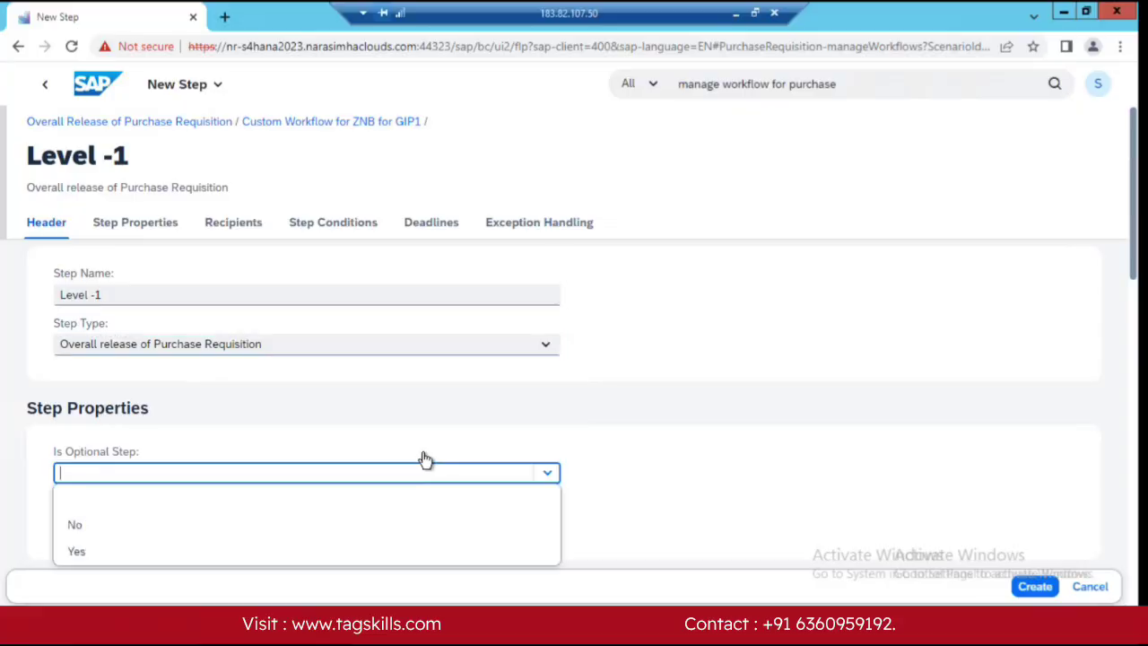
{"action": "key", "text": "Escape"}
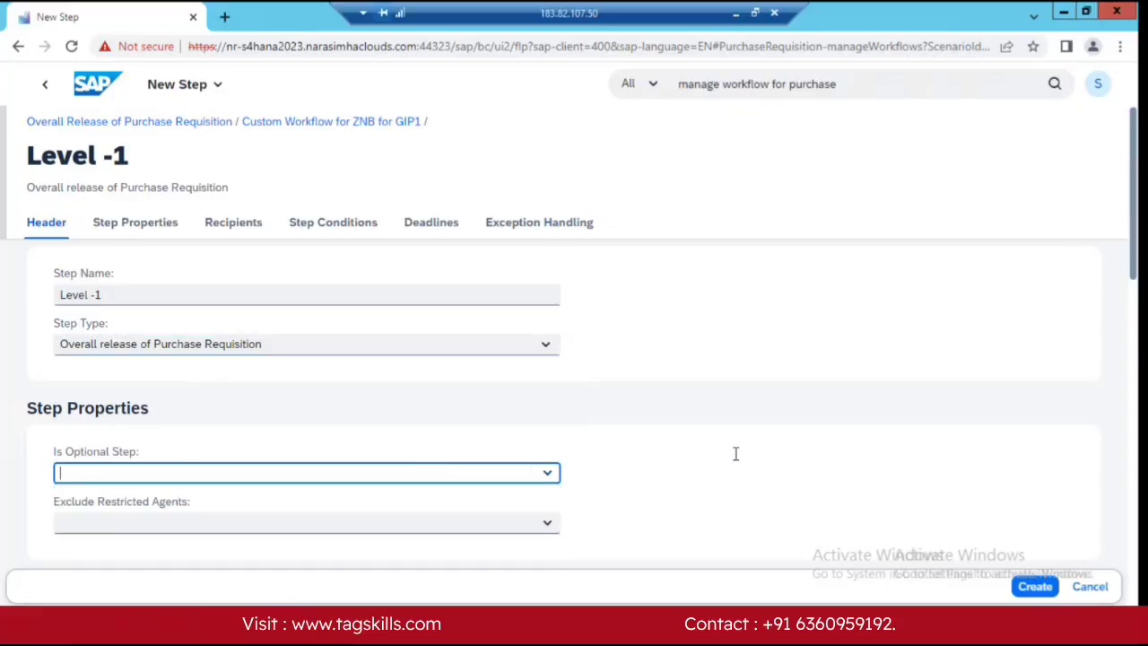
Assign the Level -1 recipients by Role and have the step completed by one of the recipients
{"action": "scroll", "coordinate": [185, 377], "scroll_direction": "down", "scroll_amount": 1}
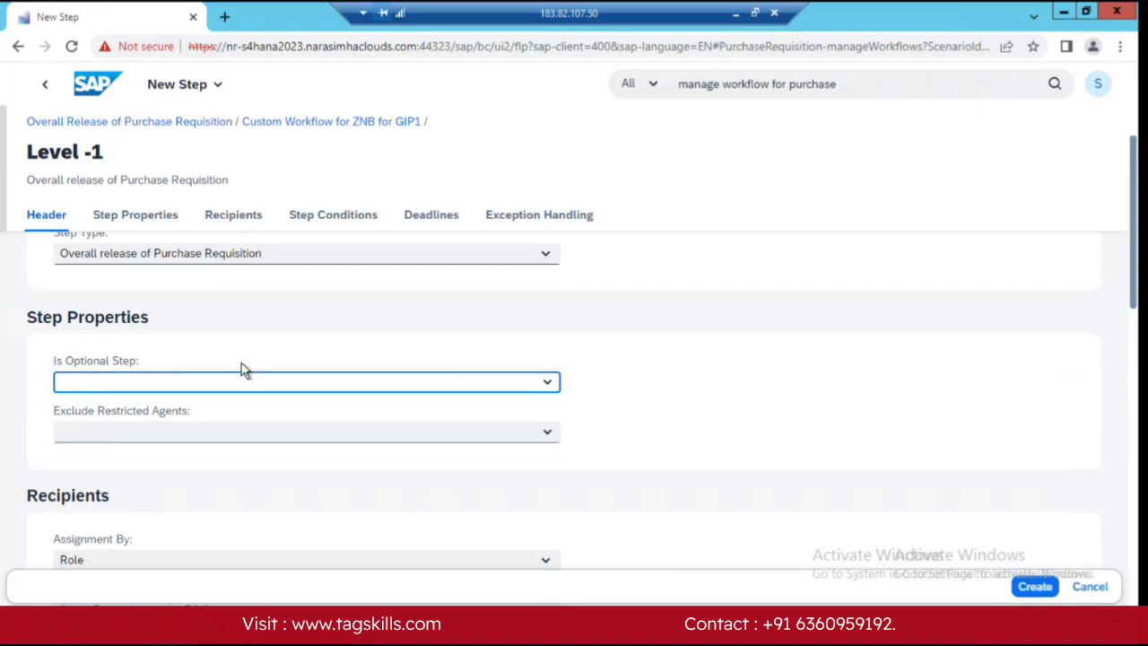
{"action": "scroll", "coordinate": [243, 367], "scroll_direction": "down", "scroll_amount": 2}
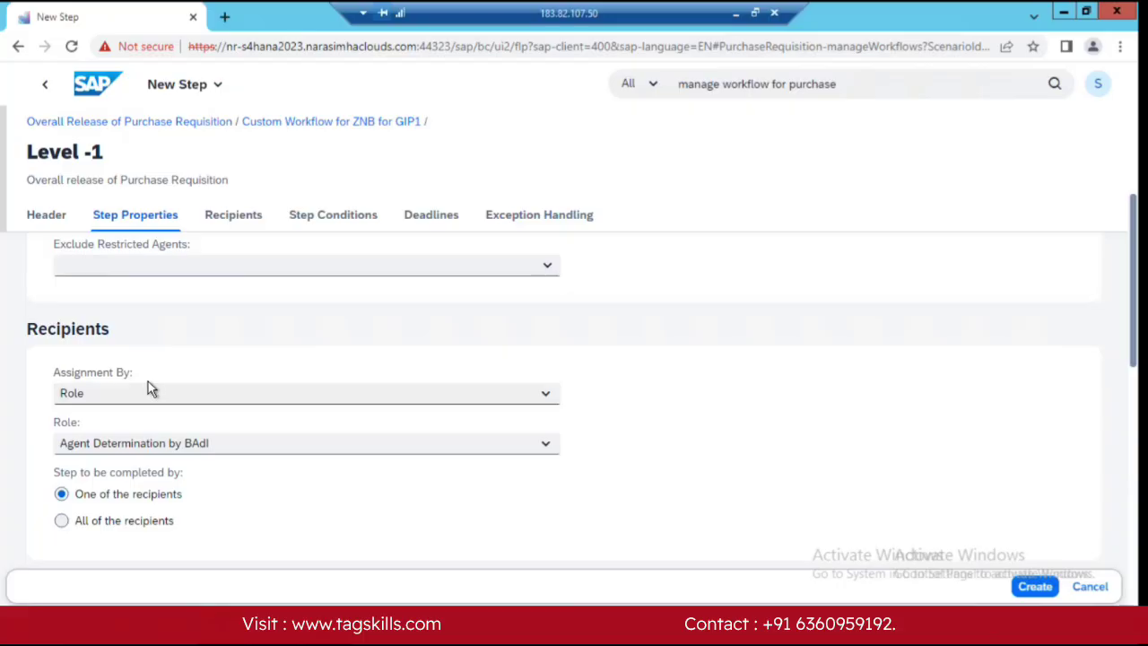
{"action": "left_click", "coordinate": [149, 391]}
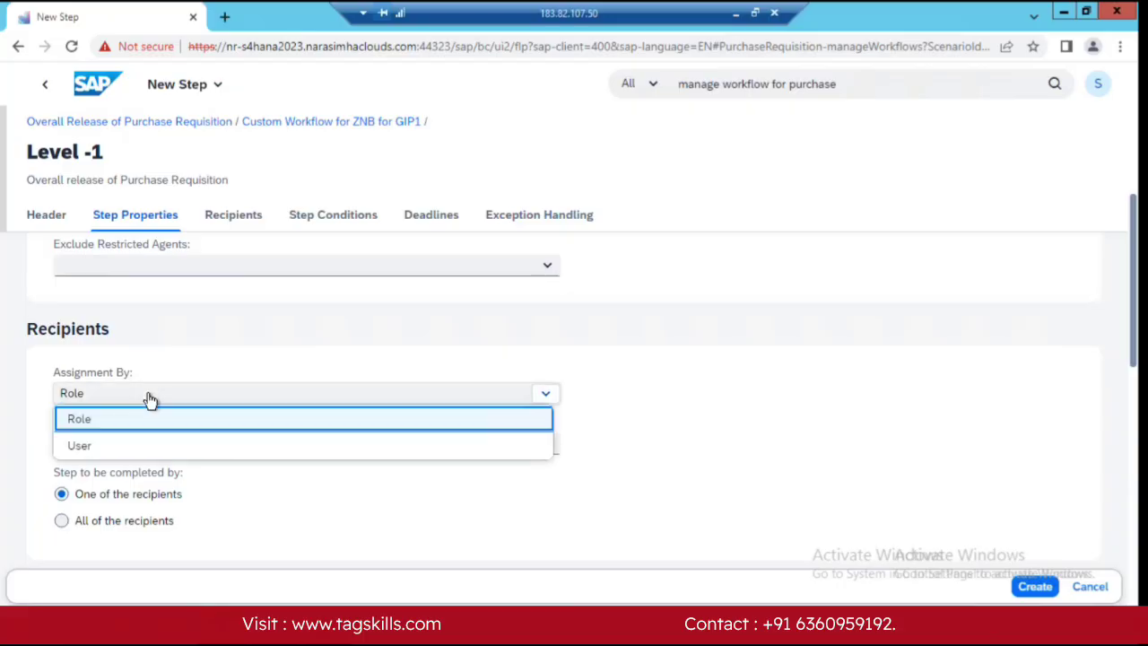
{"action": "left_click", "coordinate": [100, 418]}
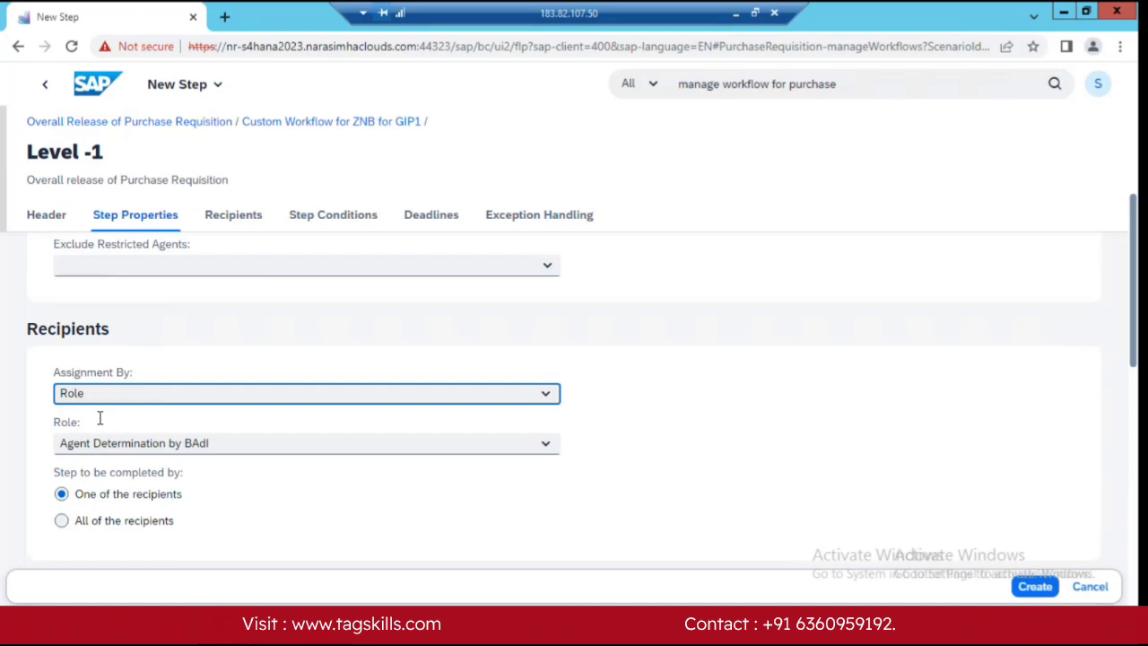
{"action": "left_click", "coordinate": [61, 521]}
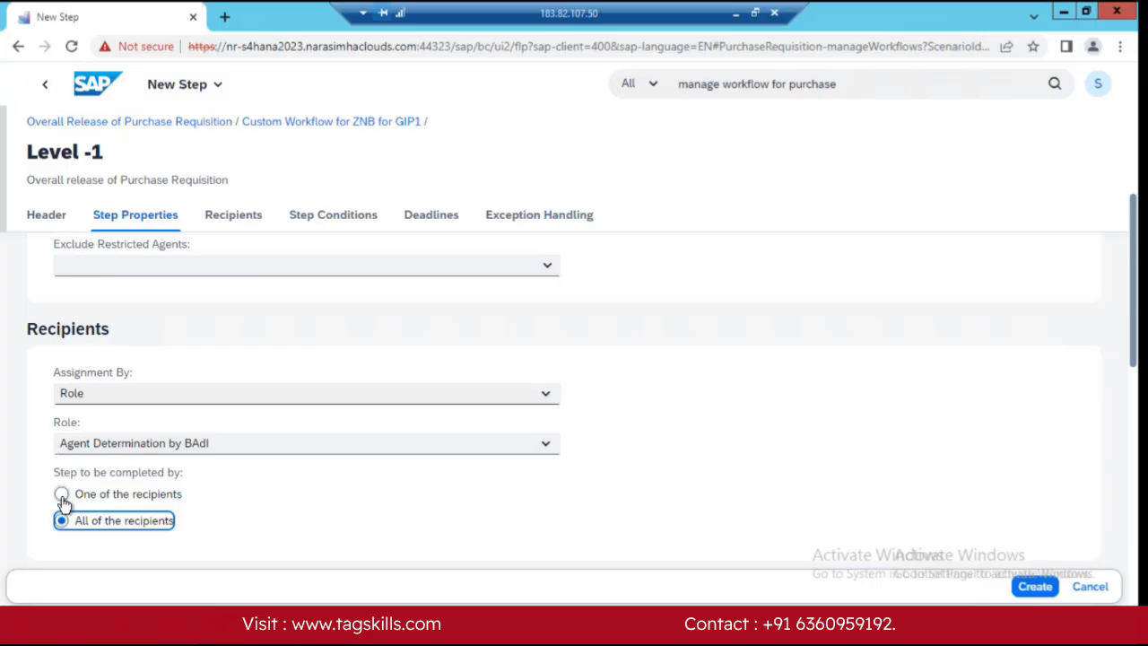
{"action": "left_click", "coordinate": [62, 497]}
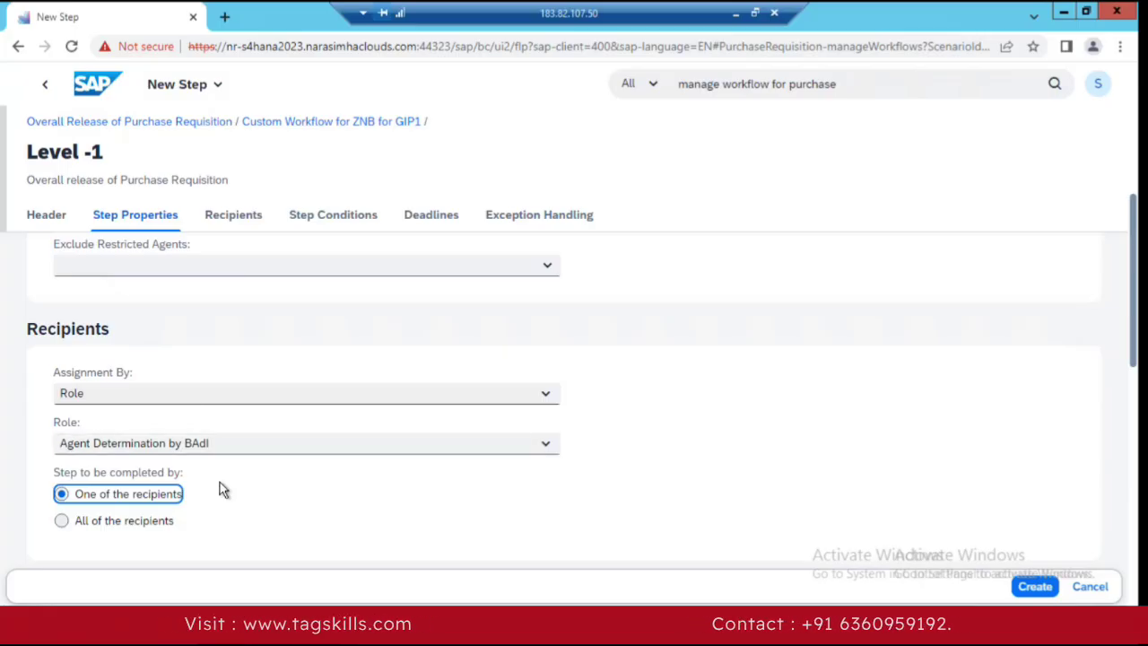
Try assigning the Level -1 recipients by User, and return the assignment to Role
{"action": "left_click", "coordinate": [190, 398]}
{"action": "left_click", "coordinate": [102, 446]}
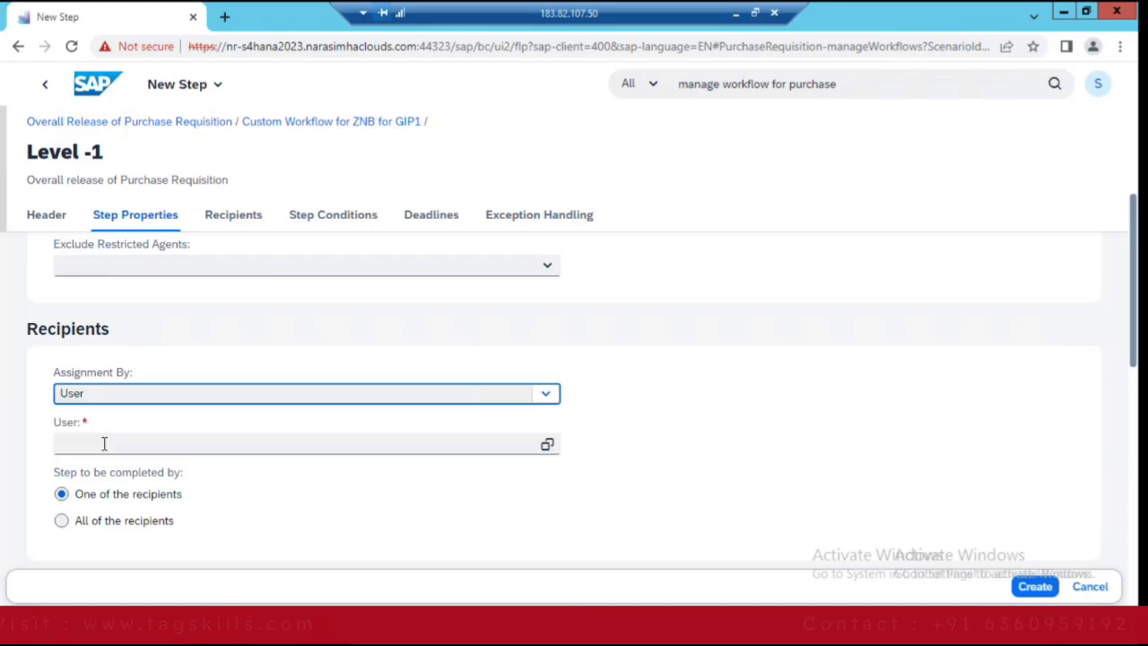
{"action": "left_click", "coordinate": [104, 443]}
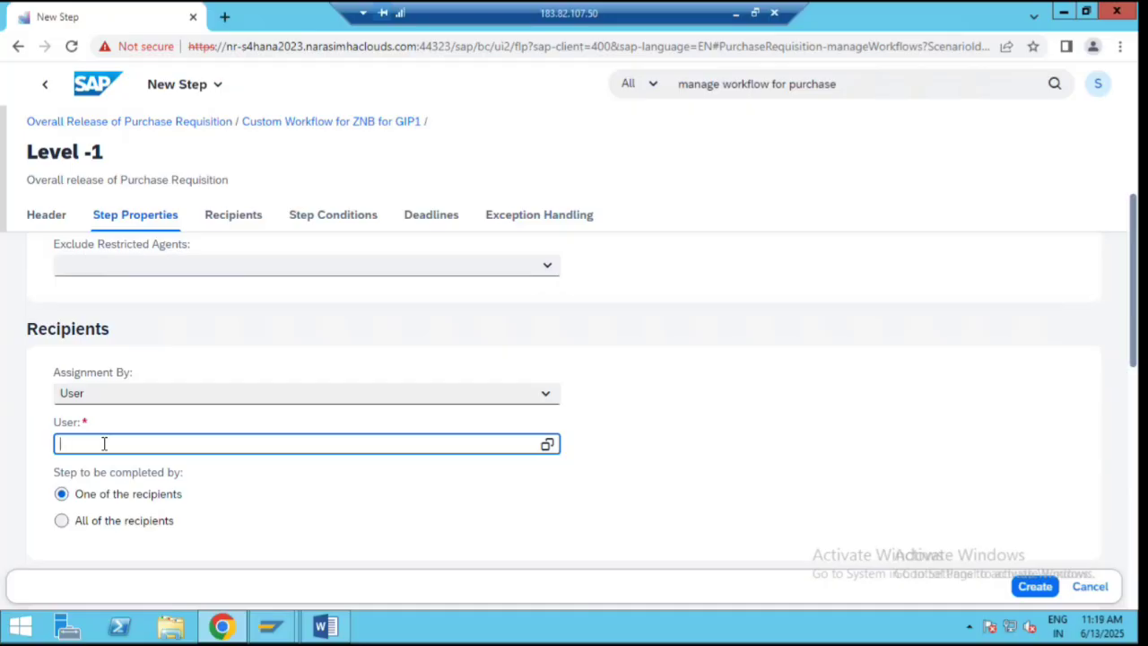
{"action": "left_click", "coordinate": [146, 392]}
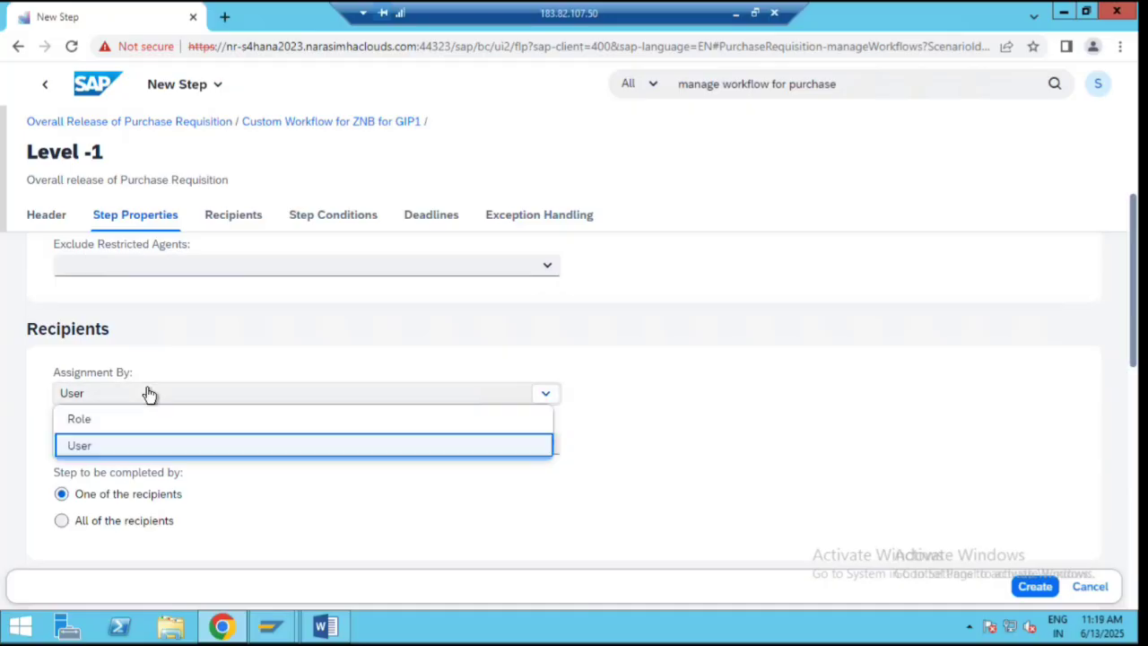
{"action": "left_click", "coordinate": [96, 419]}
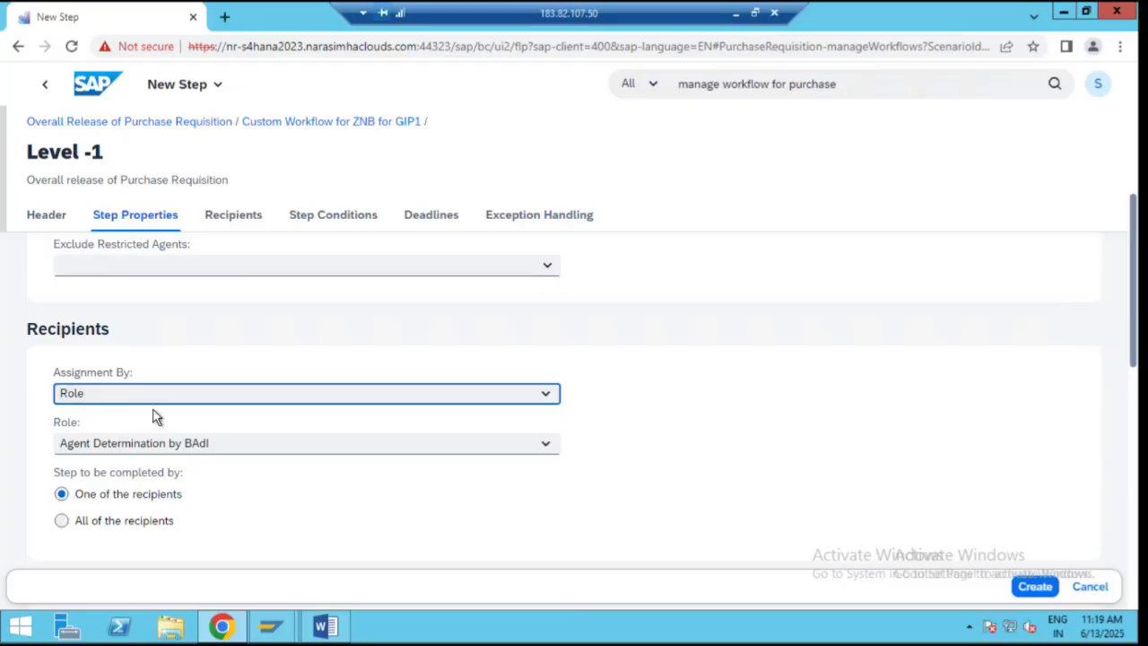
Add the step condition "Document Type of purchase requisition is" with the value ZNB
{"action": "scroll", "coordinate": [152, 418], "scroll_direction": "down", "scroll_amount": 1}
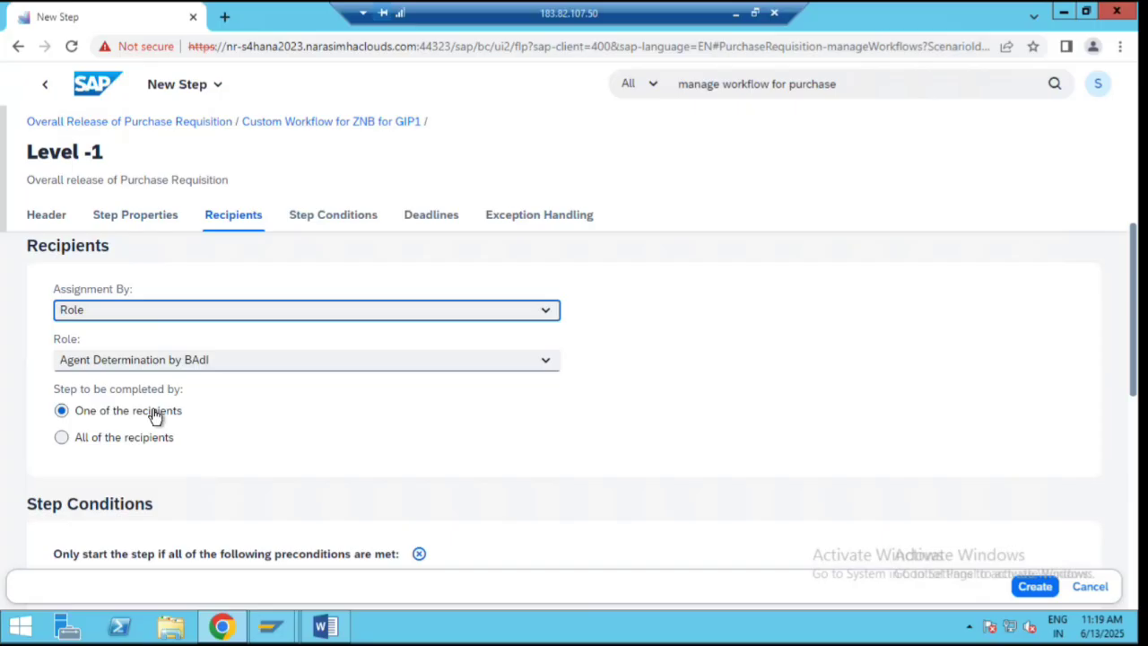
{"action": "scroll", "coordinate": [152, 417], "scroll_direction": "down", "scroll_amount": 2}
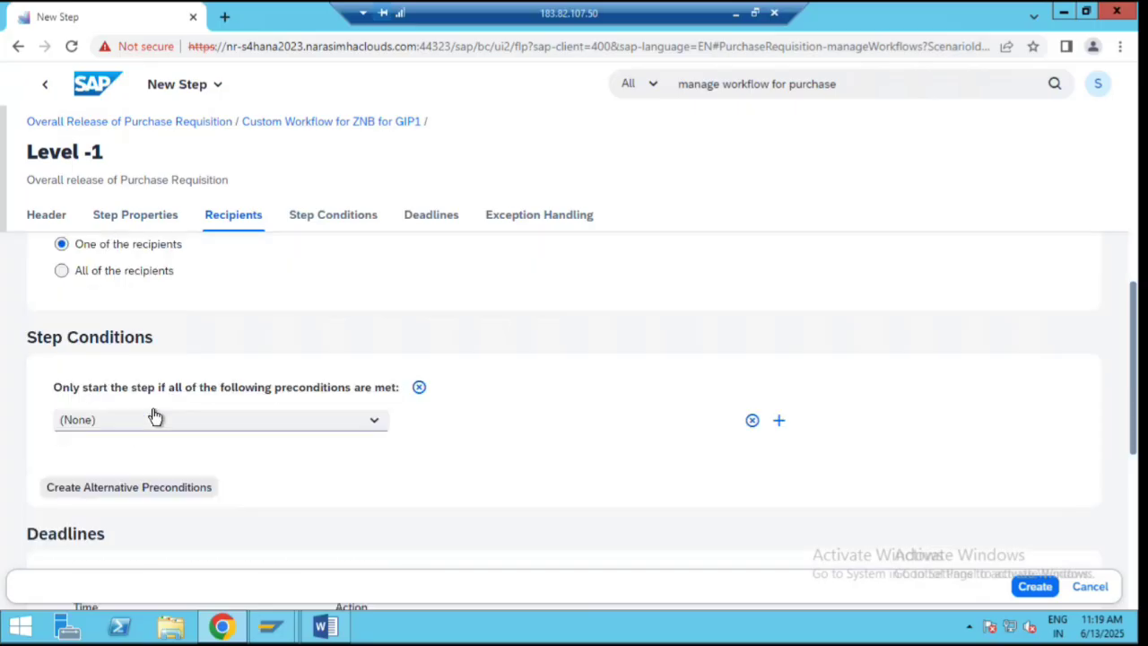
{"action": "left_click", "coordinate": [375, 425]}
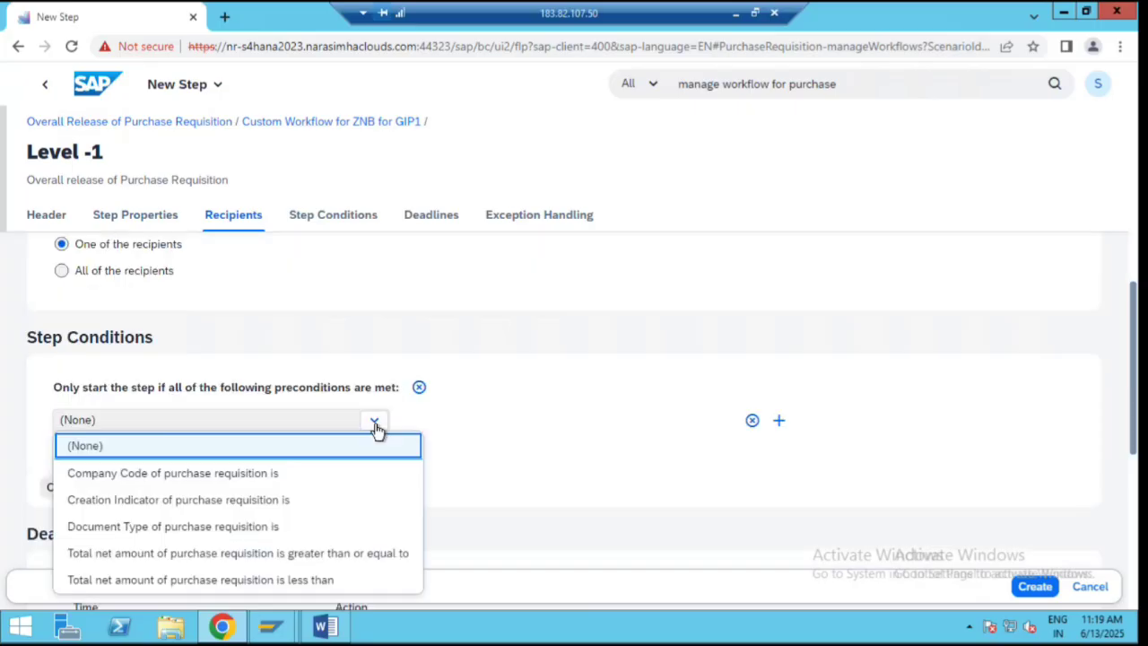
{"action": "left_click", "coordinate": [156, 529]}
{"action": "left_click", "coordinate": [538, 422]}
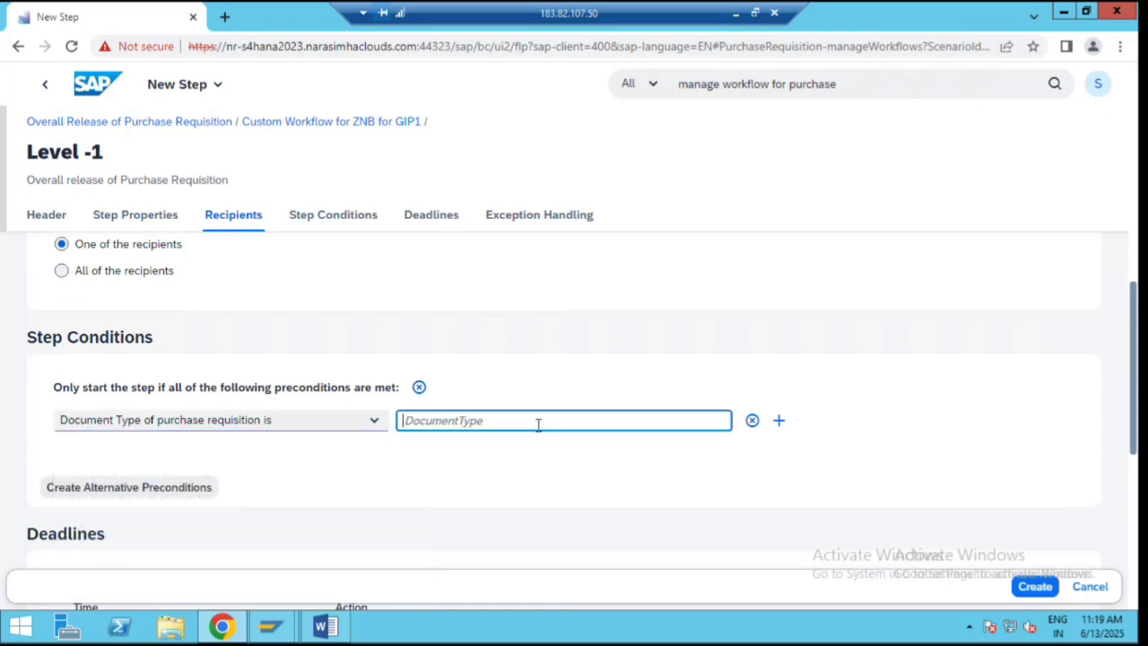
{"action": "type", "text": "ZNB"}
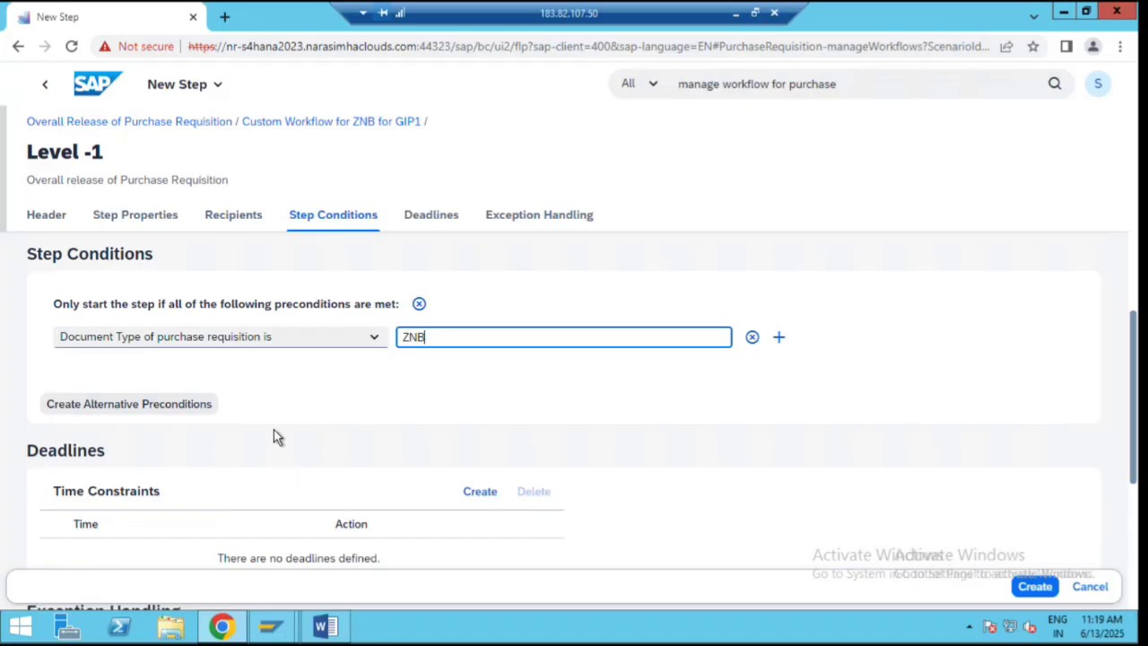
Create a deadline of 2 days from creation of the workflow instance that marks the step as overdue
{"action": "scroll", "coordinate": [273, 430], "scroll_direction": "down", "scroll_amount": 1}
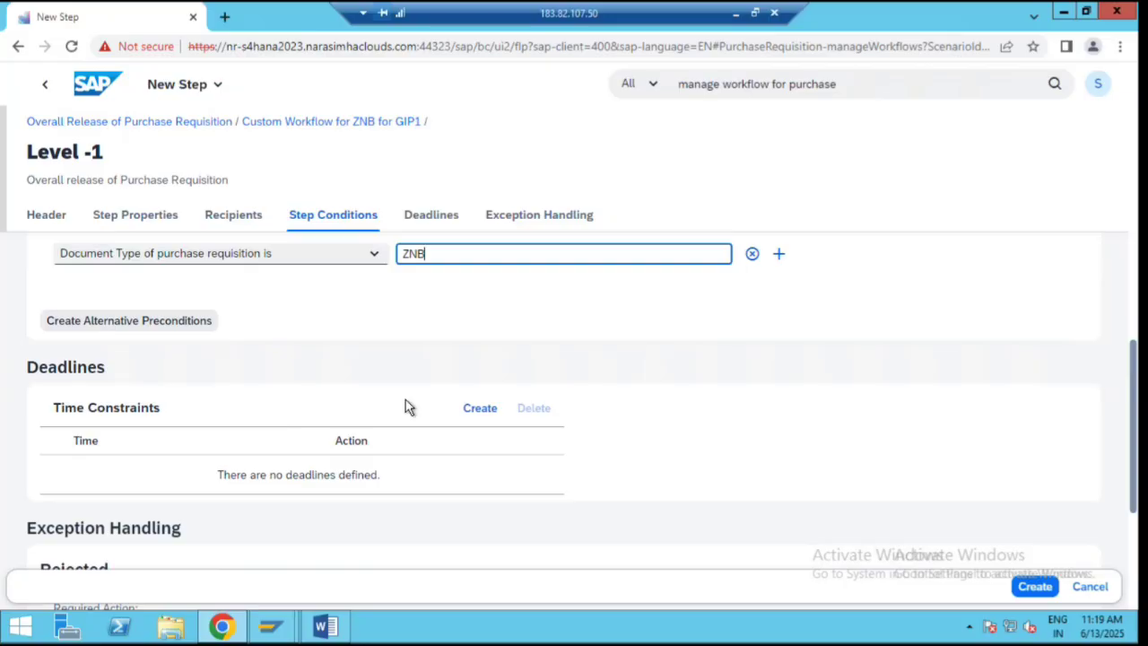
{"action": "left_click", "coordinate": [480, 409]}
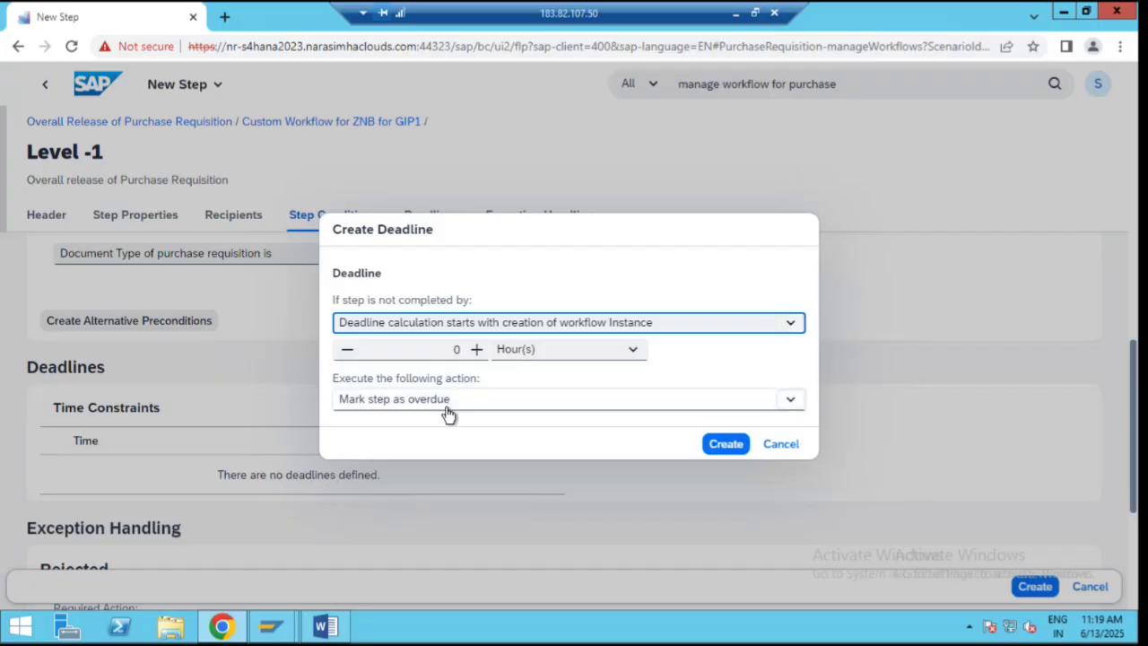
{"action": "left_click", "coordinate": [381, 327]}
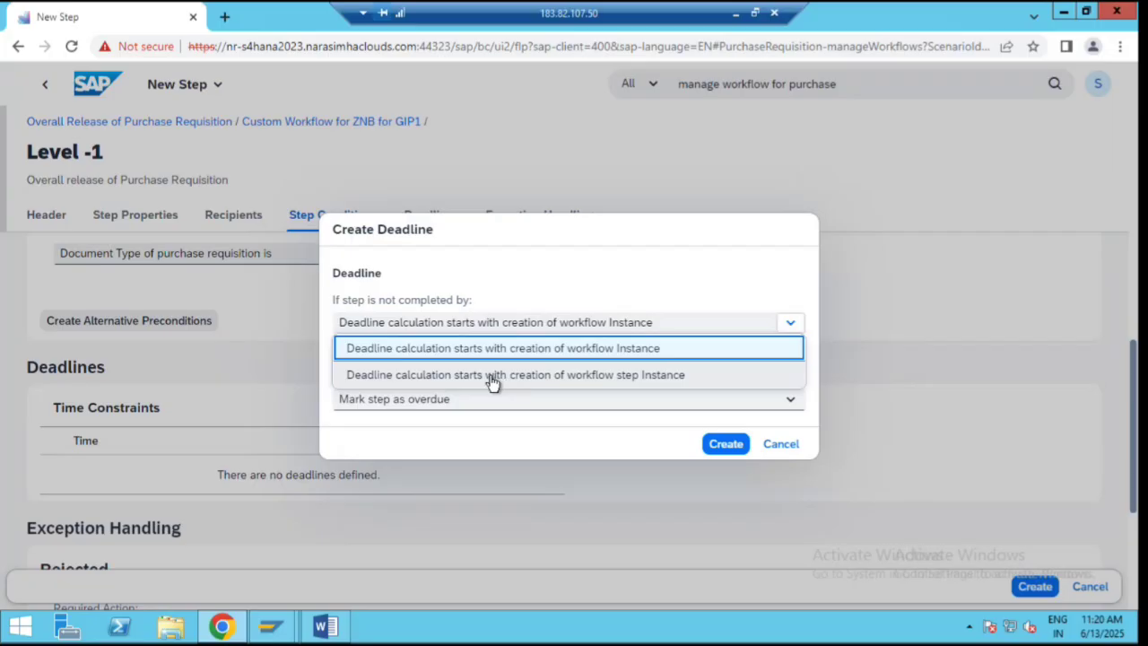
{"action": "left_click", "coordinate": [640, 352]}
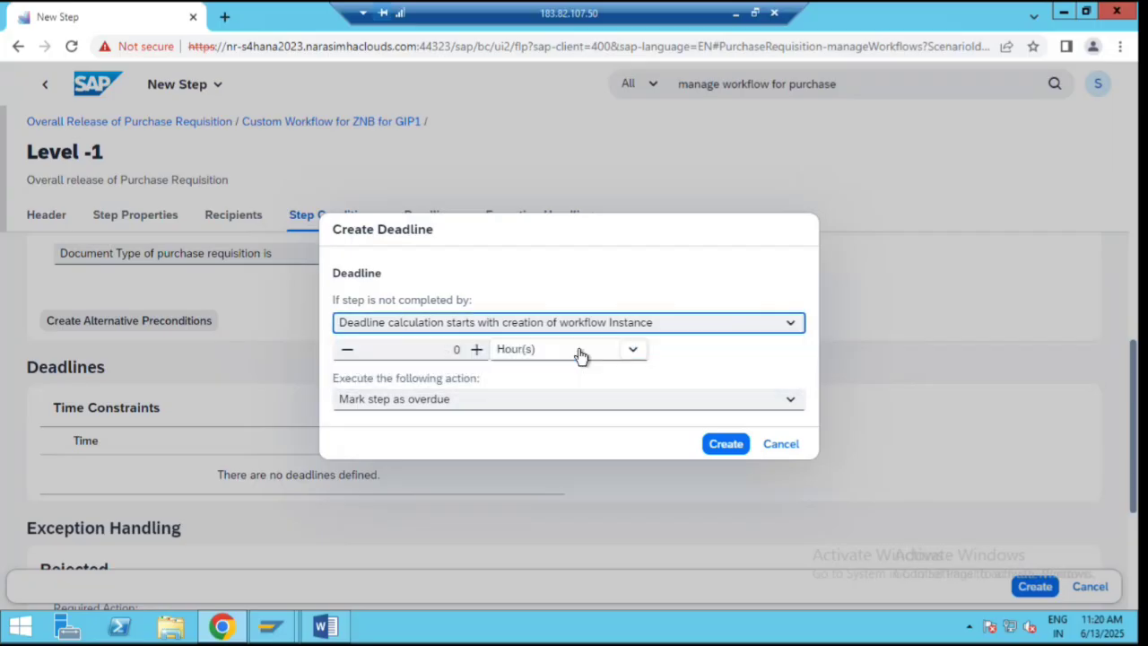
{"action": "left_click", "coordinate": [475, 350]}
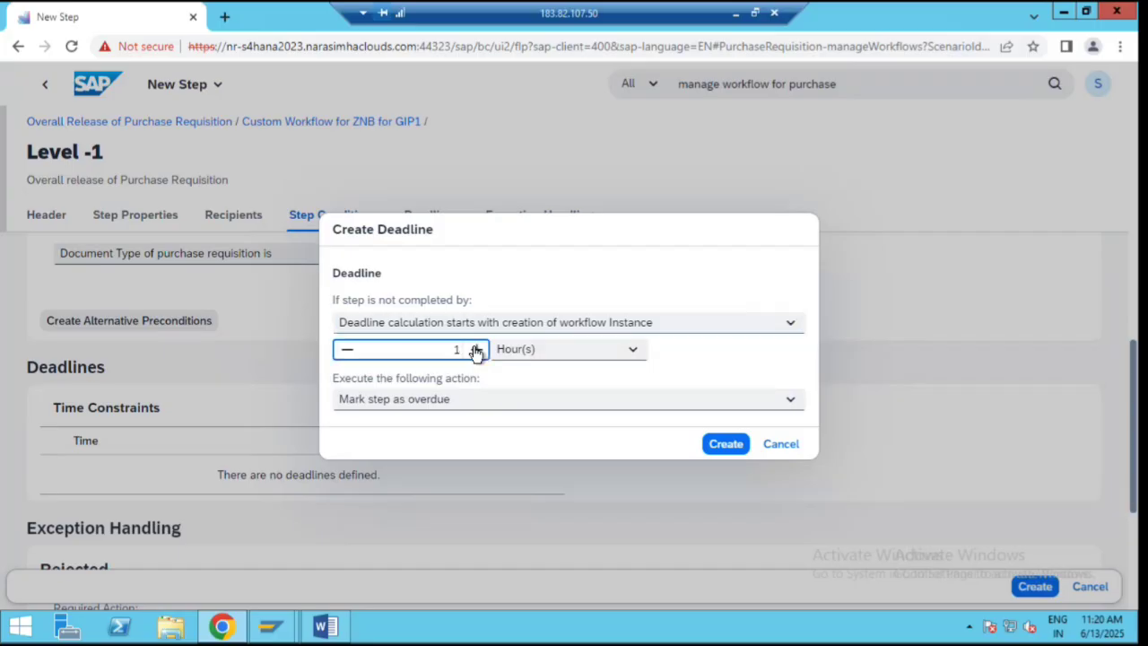
{"action": "left_click", "coordinate": [502, 355]}
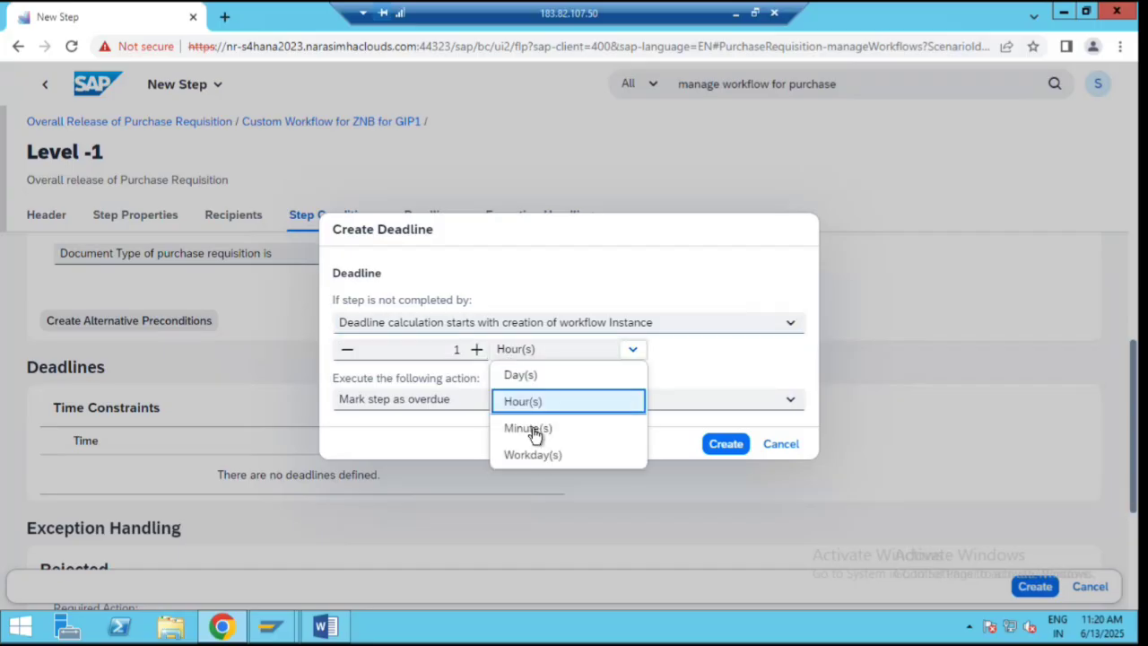
{"action": "left_click", "coordinate": [519, 376]}
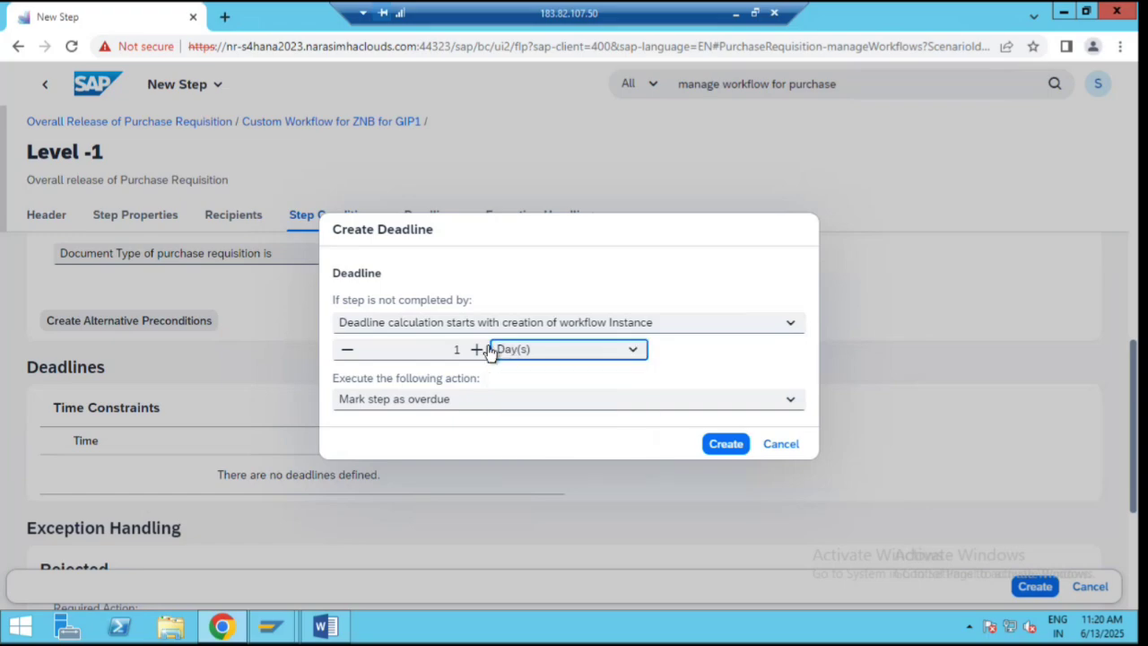
{"action": "left_click", "coordinate": [477, 349]}
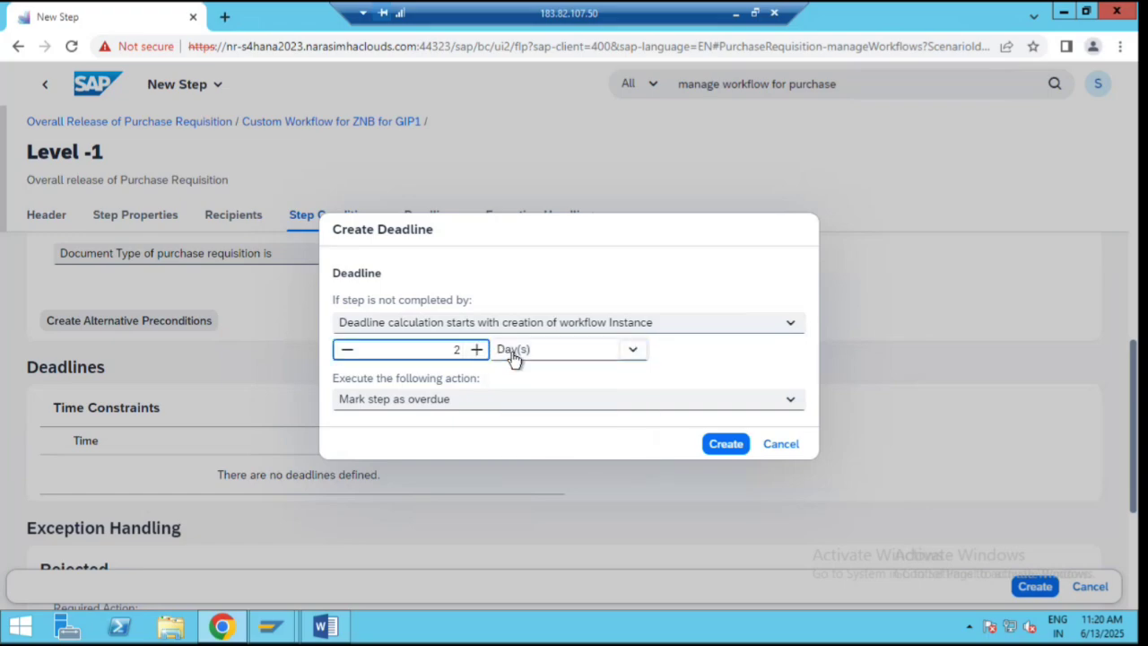
{"action": "left_click", "coordinate": [726, 446]}
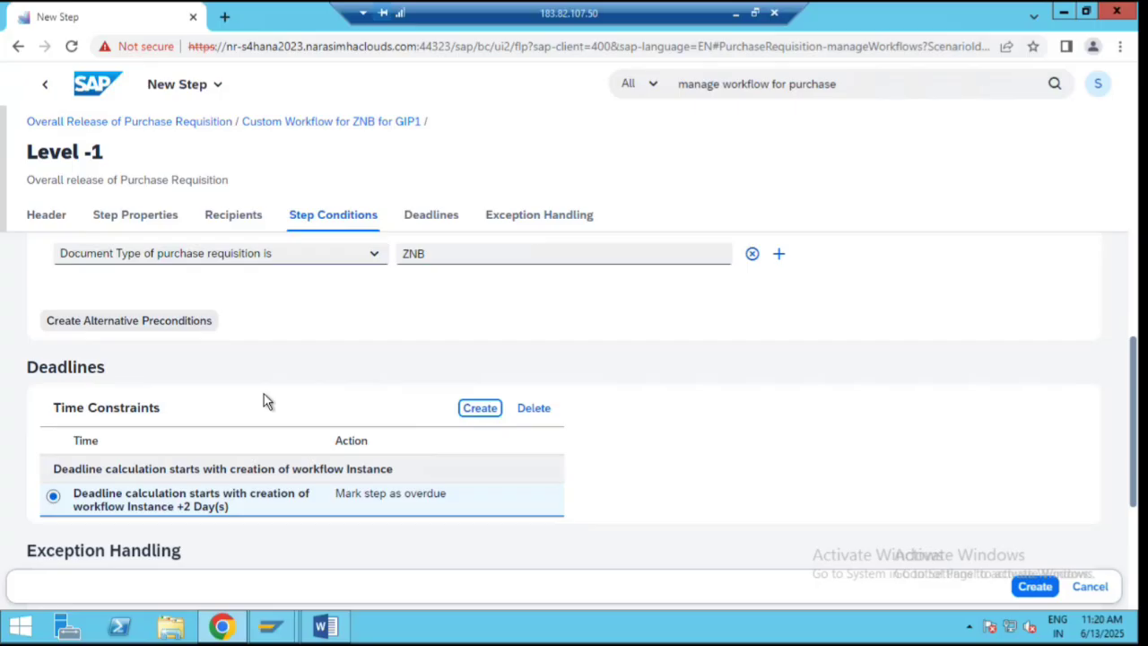
For rejection of the Level -1 step, set the required action to Do nothing and the action result to Restart workflow
{"action": "scroll", "coordinate": [263, 399], "scroll_direction": "down", "scroll_amount": 2}
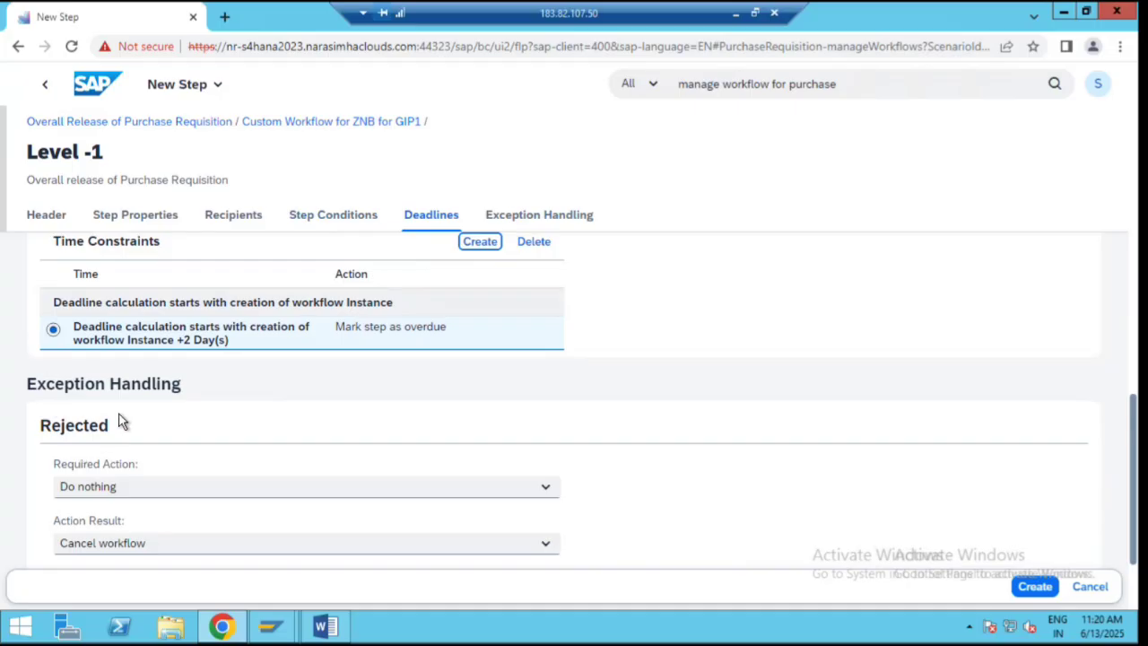
{"action": "scroll", "coordinate": [120, 421], "scroll_direction": "down", "scroll_amount": 1}
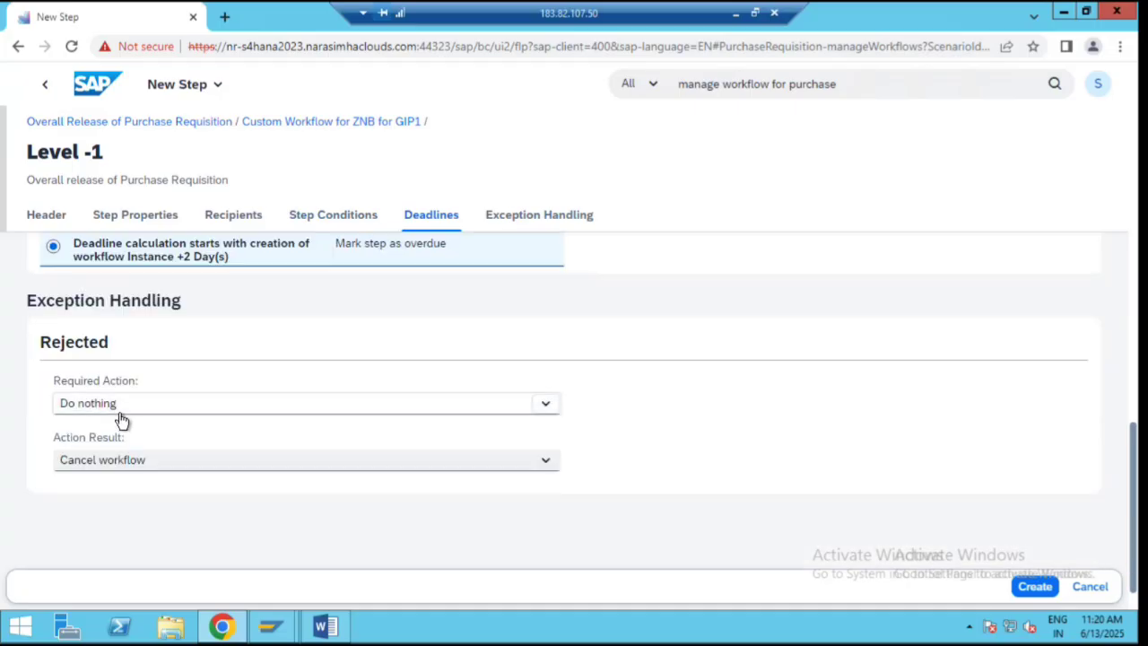
{"action": "left_click", "coordinate": [120, 408]}
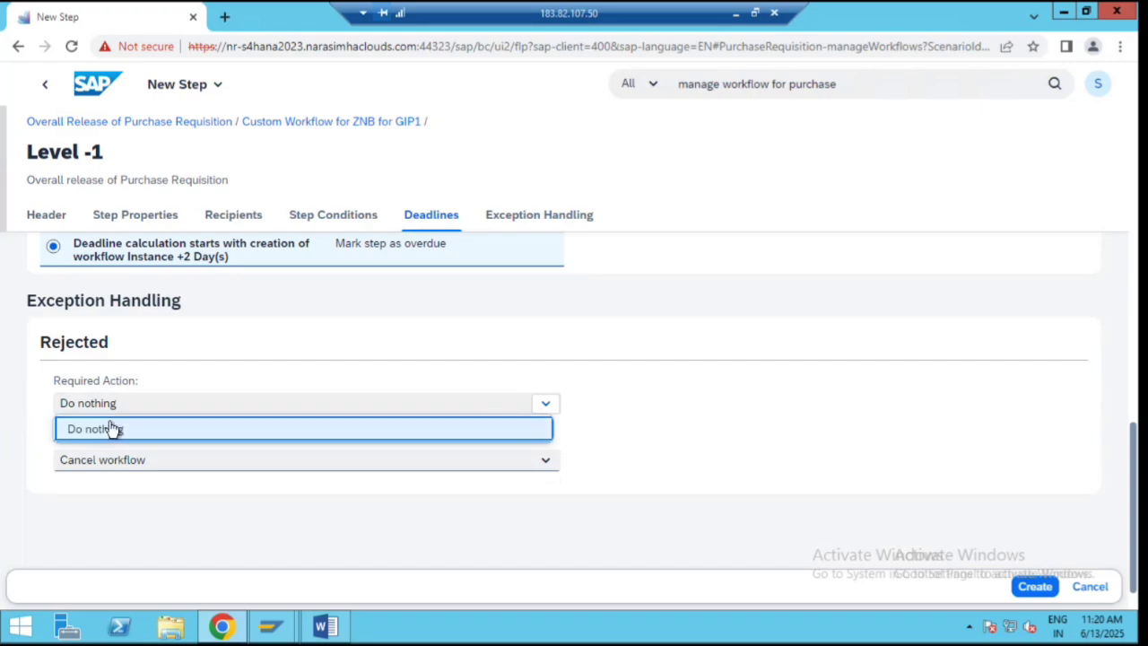
{"action": "left_click", "coordinate": [111, 432]}
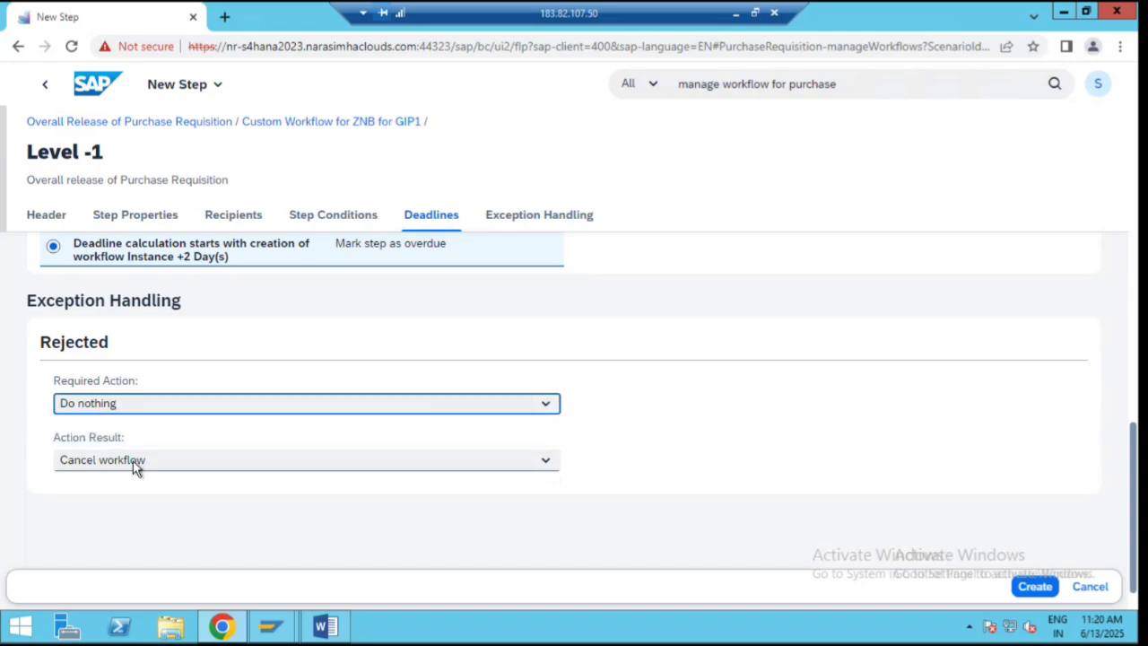
{"action": "left_click", "coordinate": [135, 461]}
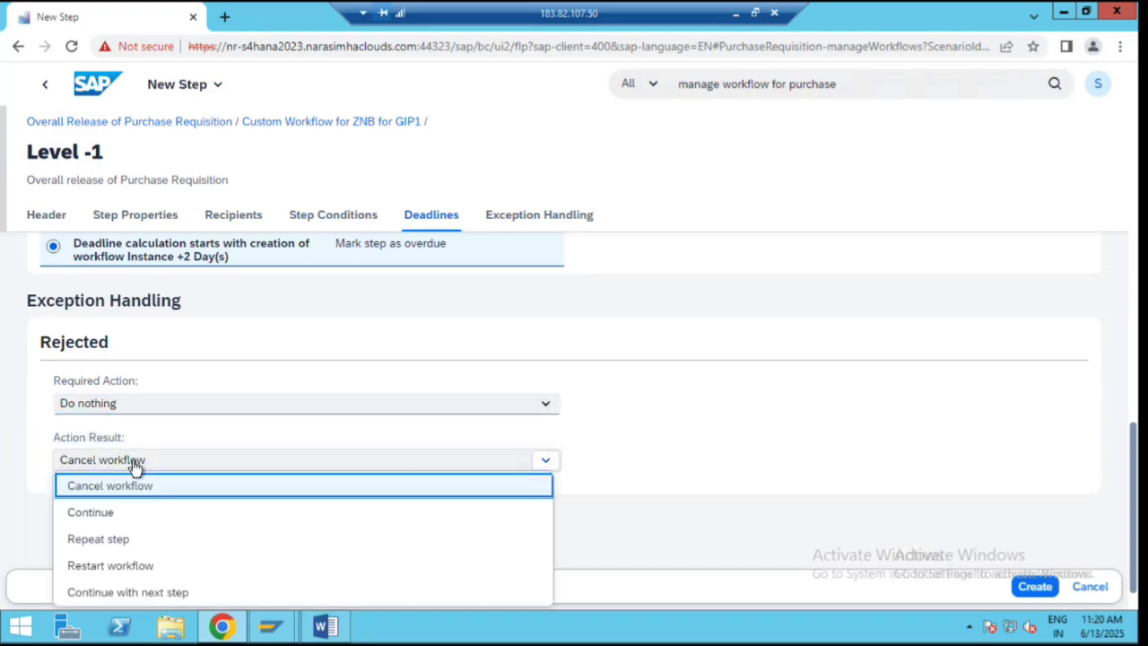
{"action": "left_click", "coordinate": [131, 569]}
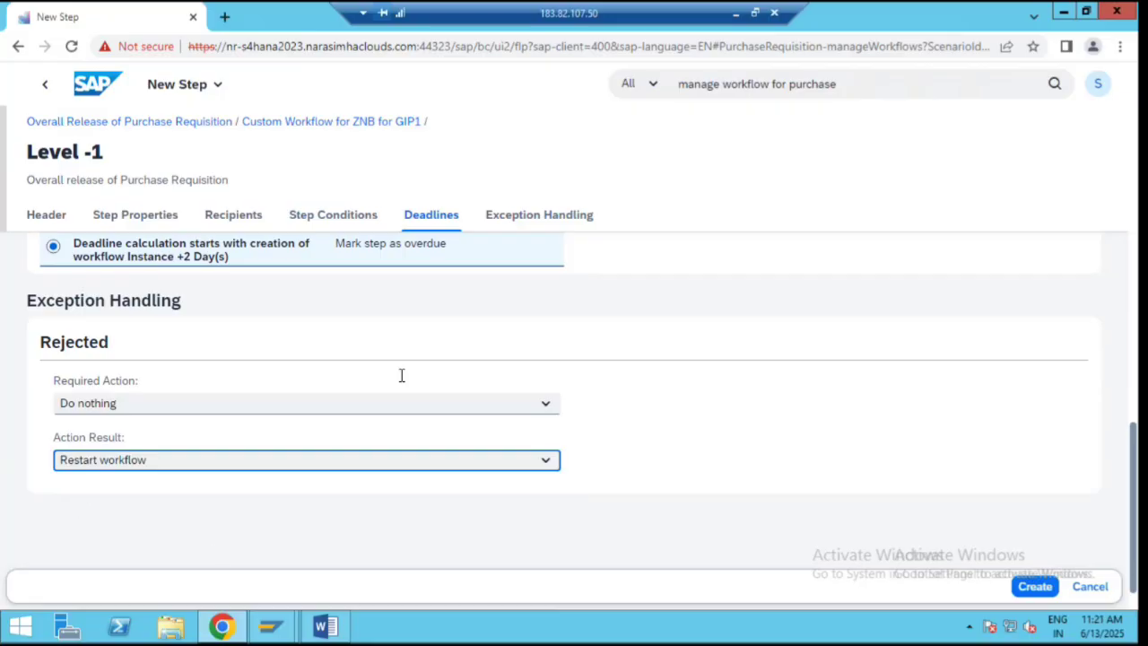
Add the precondition "Total net amount of purchase requisition is less than" 10000 INR and create the Level -1 step
{"action": "scroll", "coordinate": [381, 372], "scroll_direction": "up", "scroll_amount": 4}
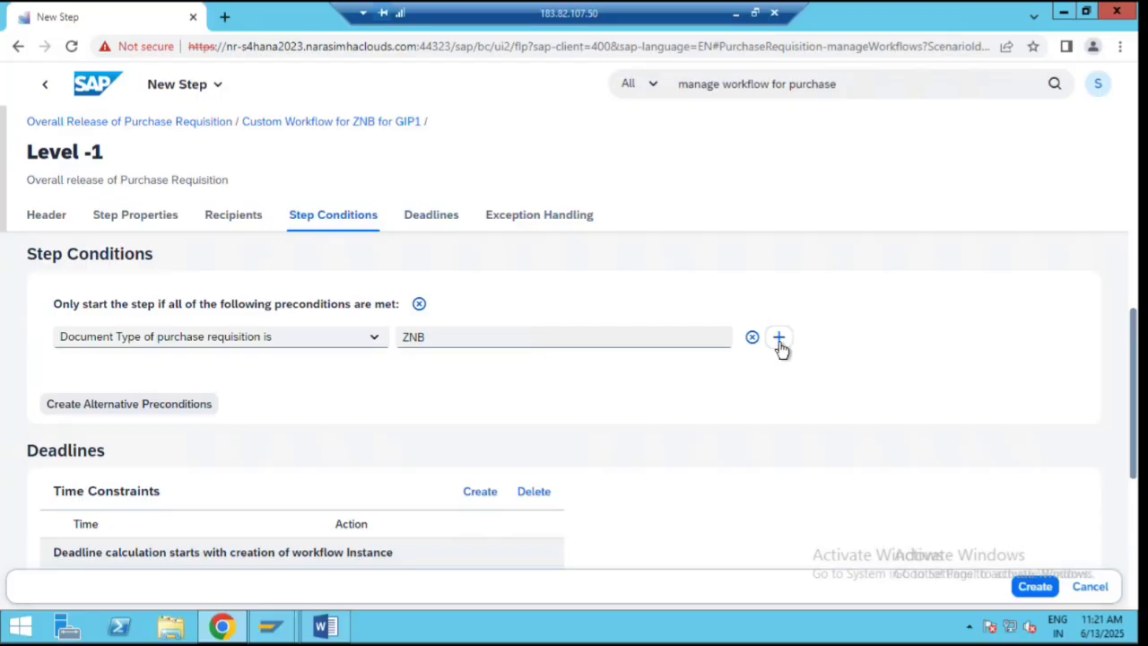
{"action": "left_click", "coordinate": [779, 338]}
{"action": "left_click", "coordinate": [375, 364]}
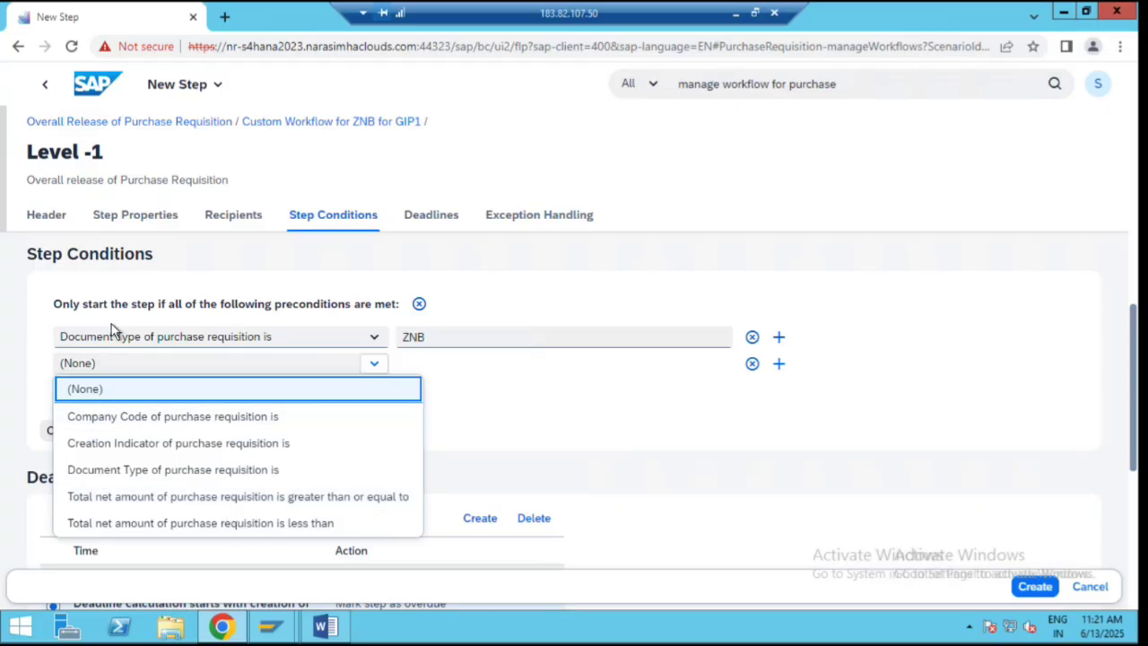
{"action": "left_click", "coordinate": [143, 525]}
{"action": "left_click", "coordinate": [499, 366]}
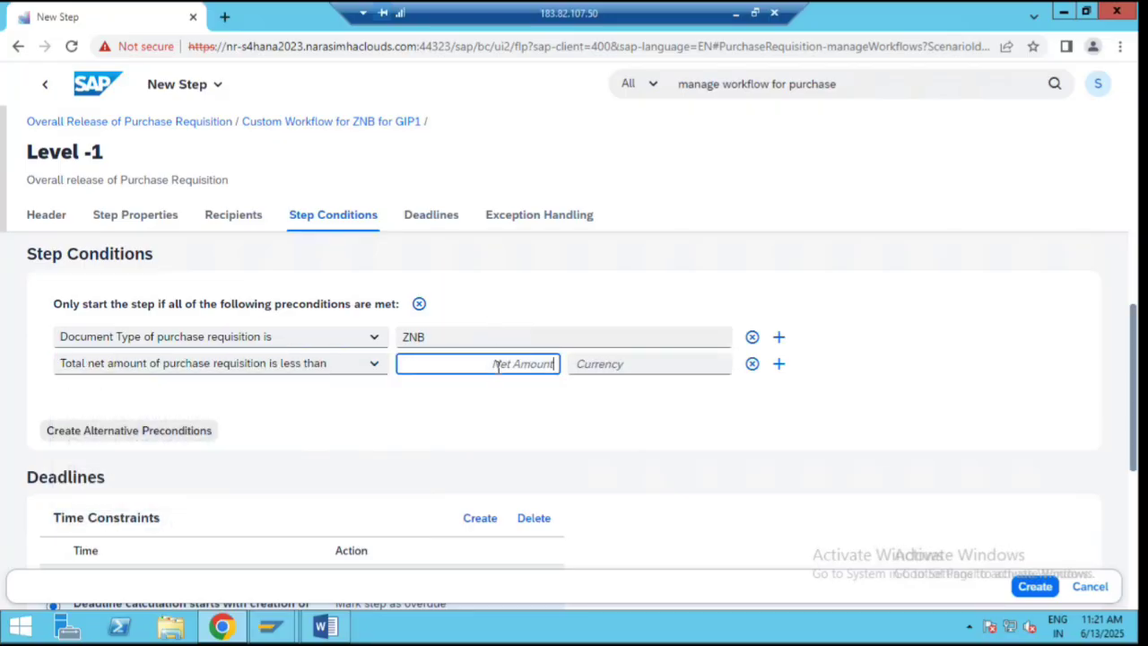
{"action": "type", "text": "10000"}
{"action": "left_click", "coordinate": [639, 364]}
{"action": "type", "text": "INR"}
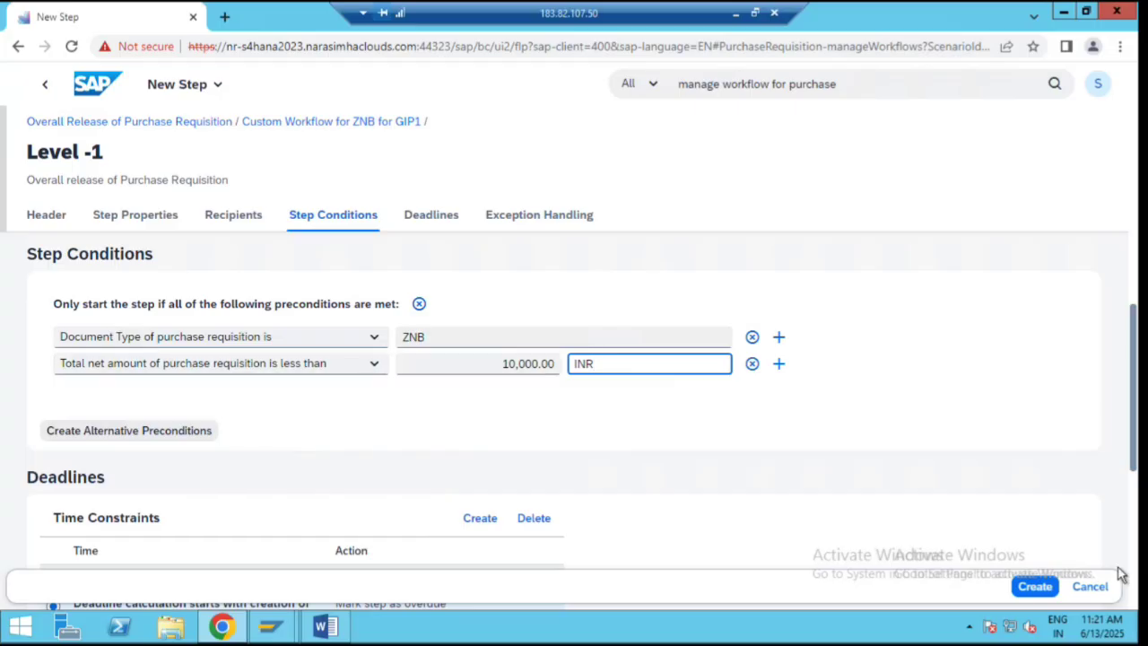
{"action": "left_click", "coordinate": [1035, 587]}
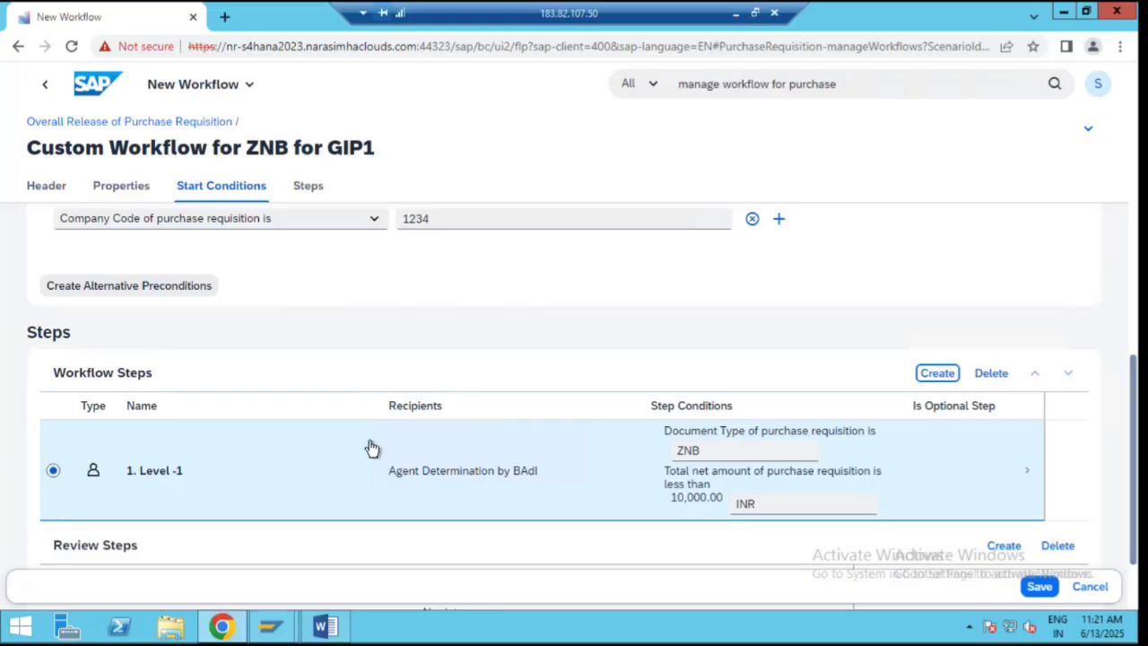
Start a second workflow step named "Level -2" with the step type Overall release of Purchase Requisition
{"action": "left_click", "coordinate": [937, 374]}
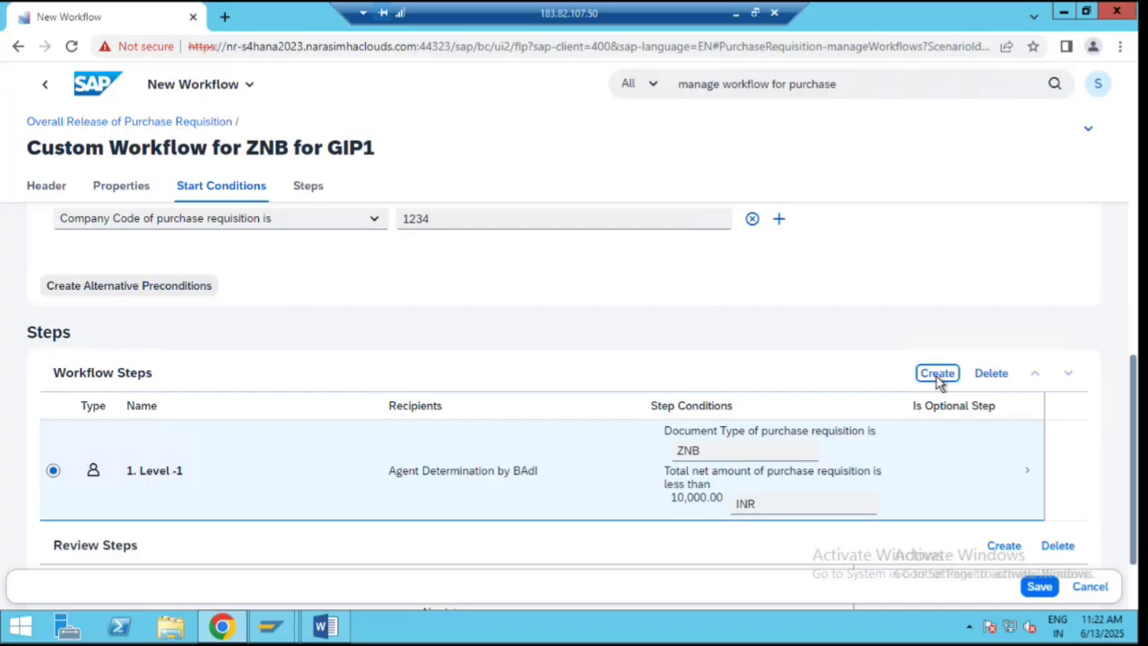
{"action": "left_click", "coordinate": [248, 270]}
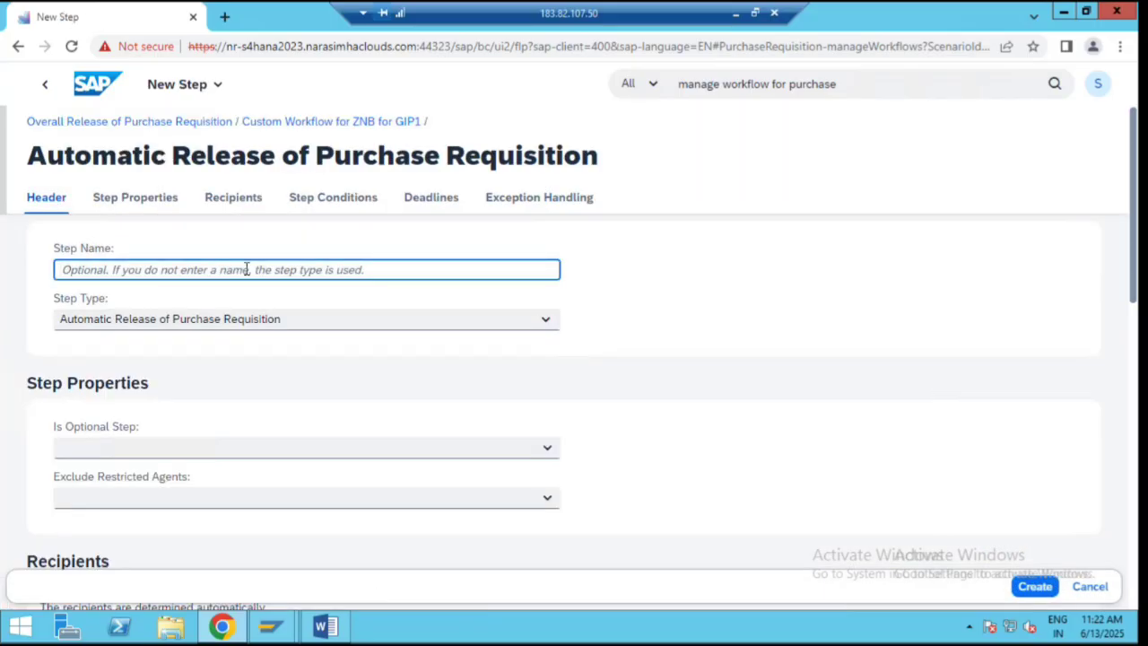
{"action": "type", "text": "Leve"}
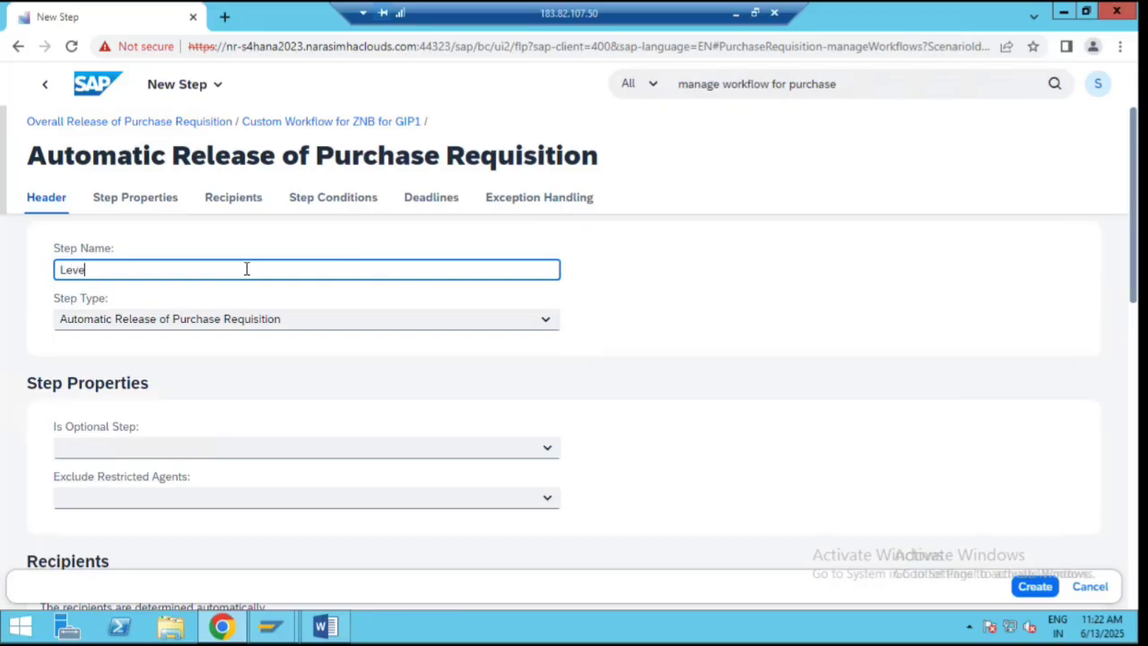
{"action": "type", "text": "l -2"}
{"action": "left_click", "coordinate": [282, 323]}
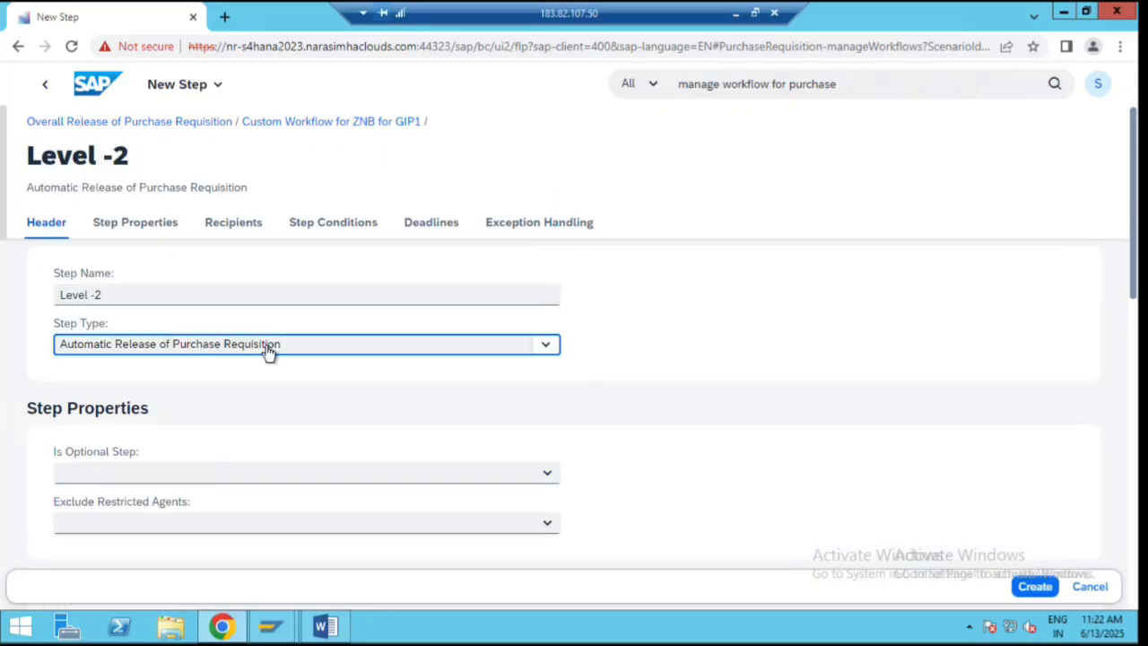
{"action": "left_click", "coordinate": [267, 350]}
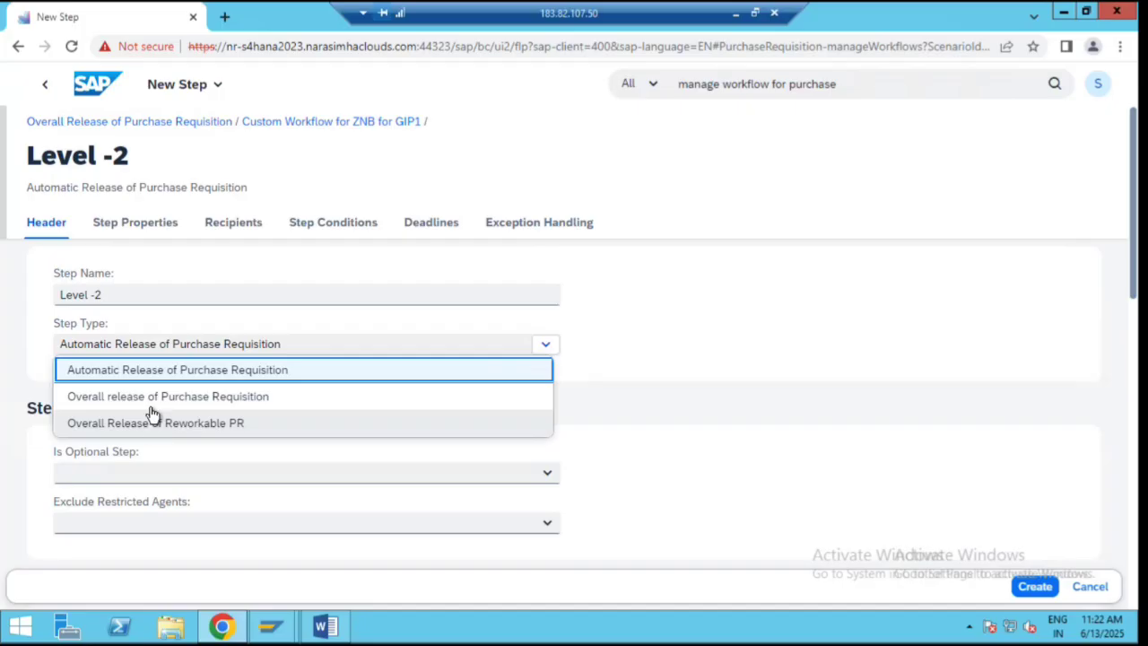
{"action": "left_click", "coordinate": [151, 400]}
Add the Level -2 step condition "Document Type of purchase requisition is" with the value ZNB
{"action": "scroll", "coordinate": [135, 377], "scroll_direction": "down", "scroll_amount": 1}
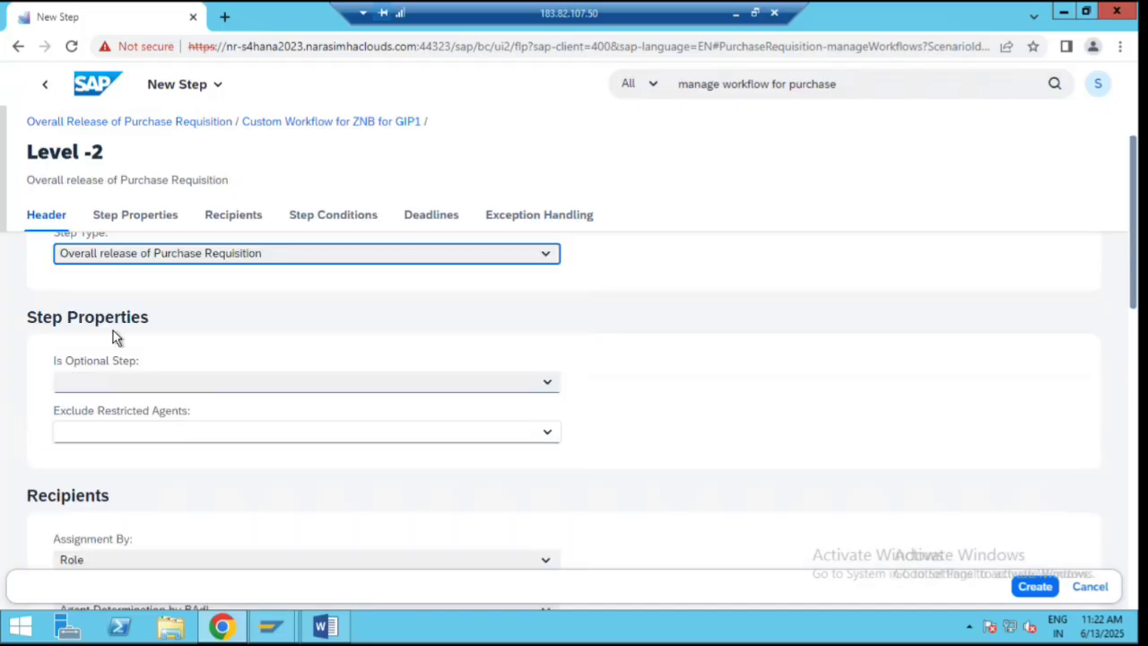
{"action": "scroll", "coordinate": [135, 376], "scroll_direction": "down", "scroll_amount": 1}
{"action": "scroll", "coordinate": [139, 383], "scroll_direction": "down", "scroll_amount": 1}
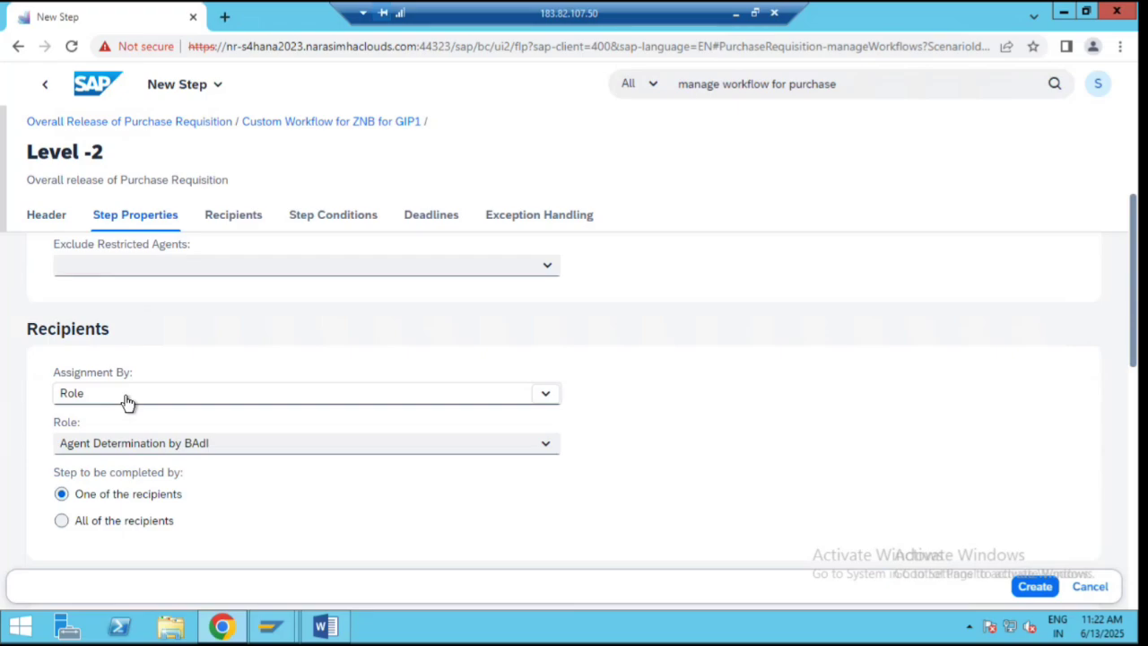
{"action": "scroll", "coordinate": [141, 418], "scroll_direction": "down", "scroll_amount": 3}
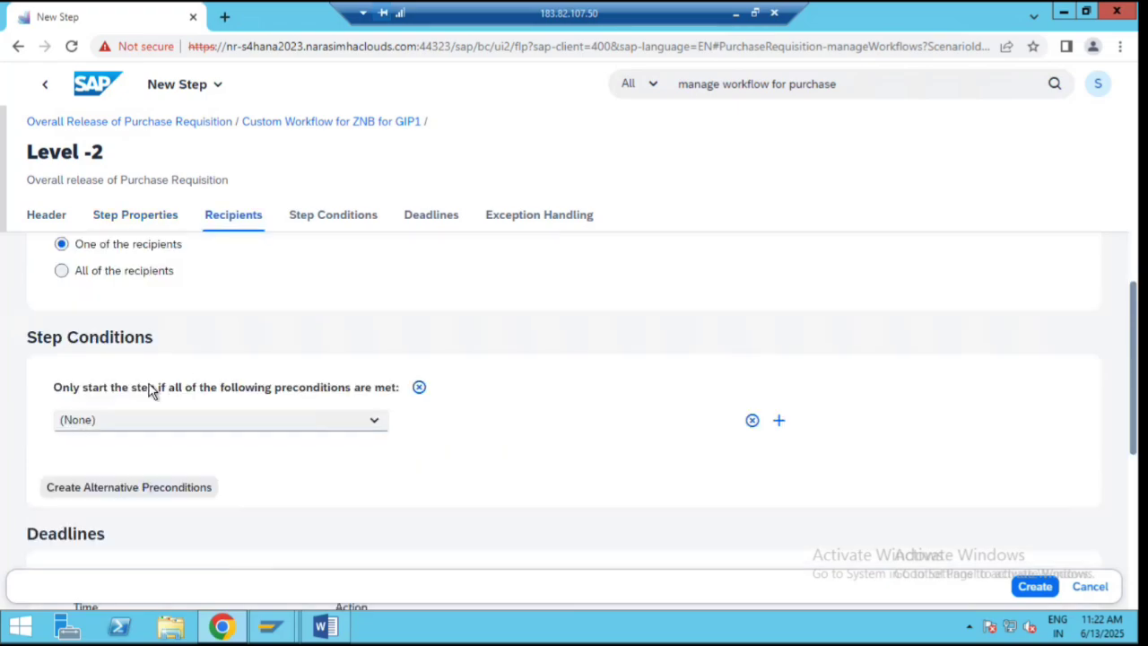
{"action": "left_click", "coordinate": [373, 423]}
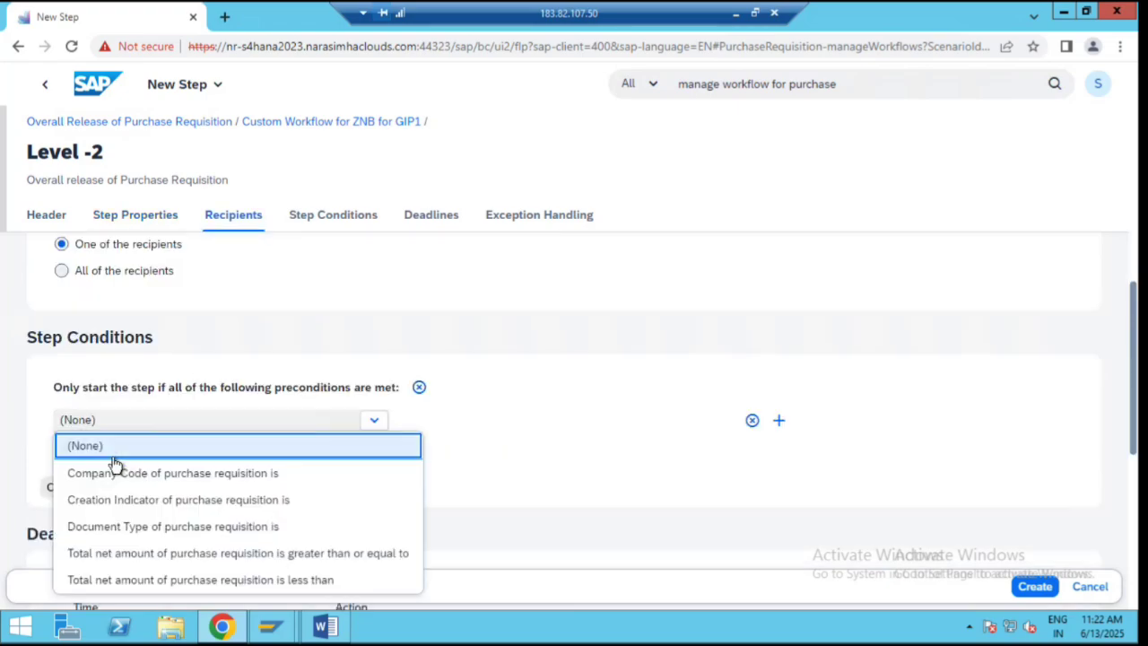
{"action": "left_click", "coordinate": [135, 527]}
{"action": "left_click", "coordinate": [545, 418]}
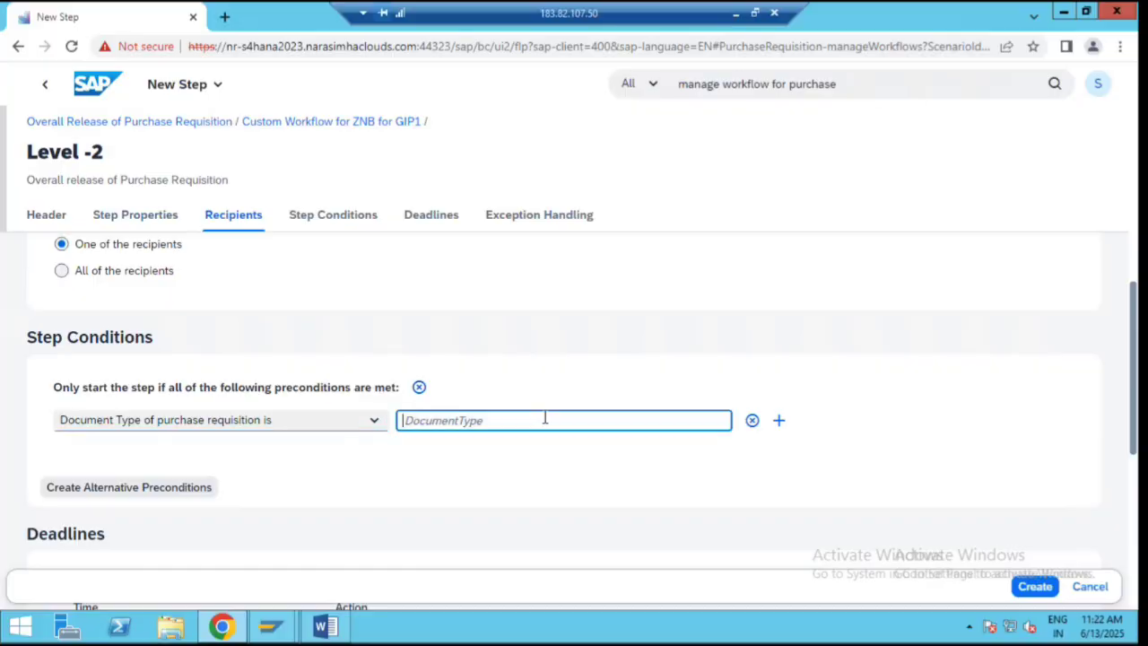
{"action": "type", "text": "znb"}
Add a second Level -2 precondition, "Total net amount of purchase requisition is greater than or equal to" 50000 INR
{"action": "left_click", "coordinate": [779, 422]}
{"action": "left_click", "coordinate": [374, 447]}
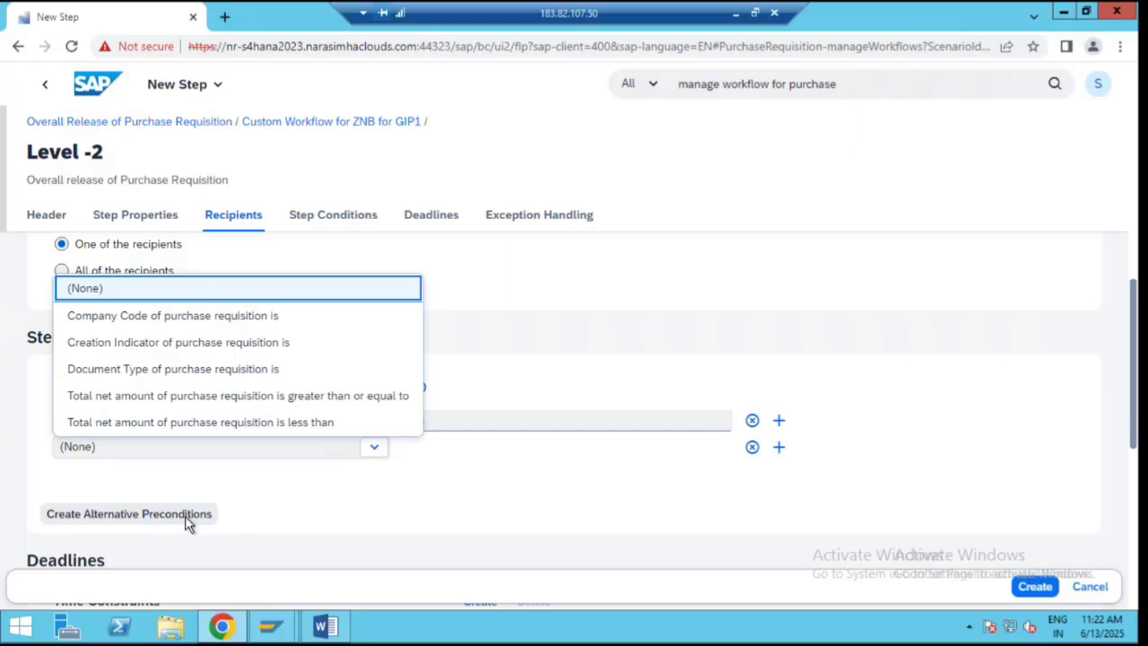
{"action": "left_click", "coordinate": [136, 397]}
{"action": "left_click", "coordinate": [485, 446]}
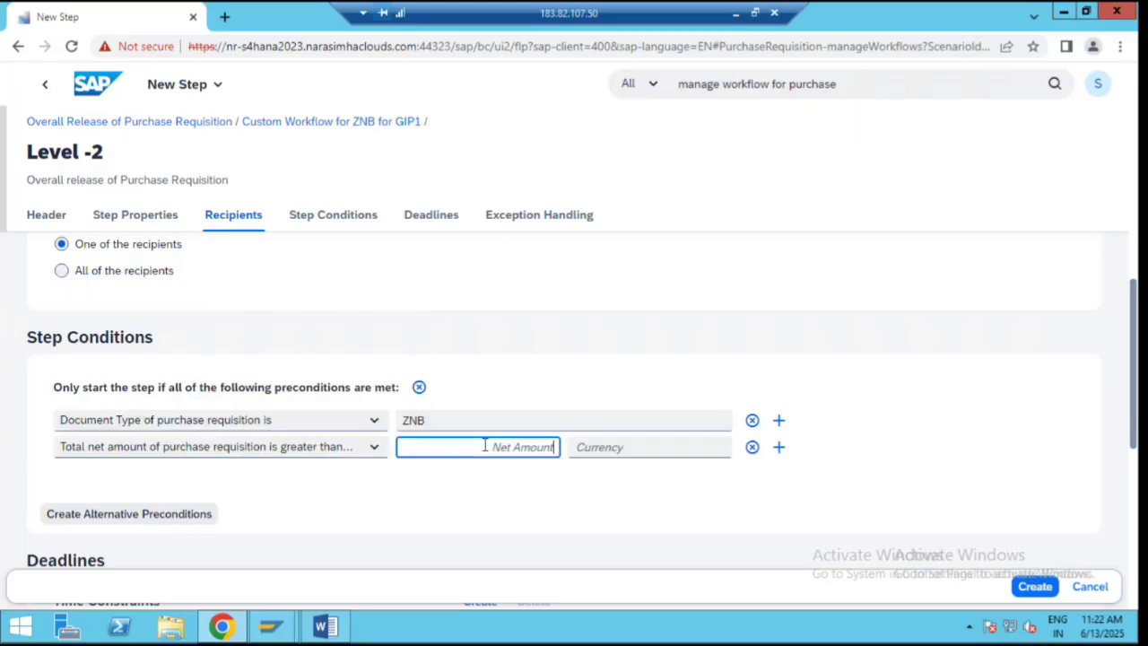
{"action": "type", "text": "50000"}
{"action": "left_click", "coordinate": [628, 445]}
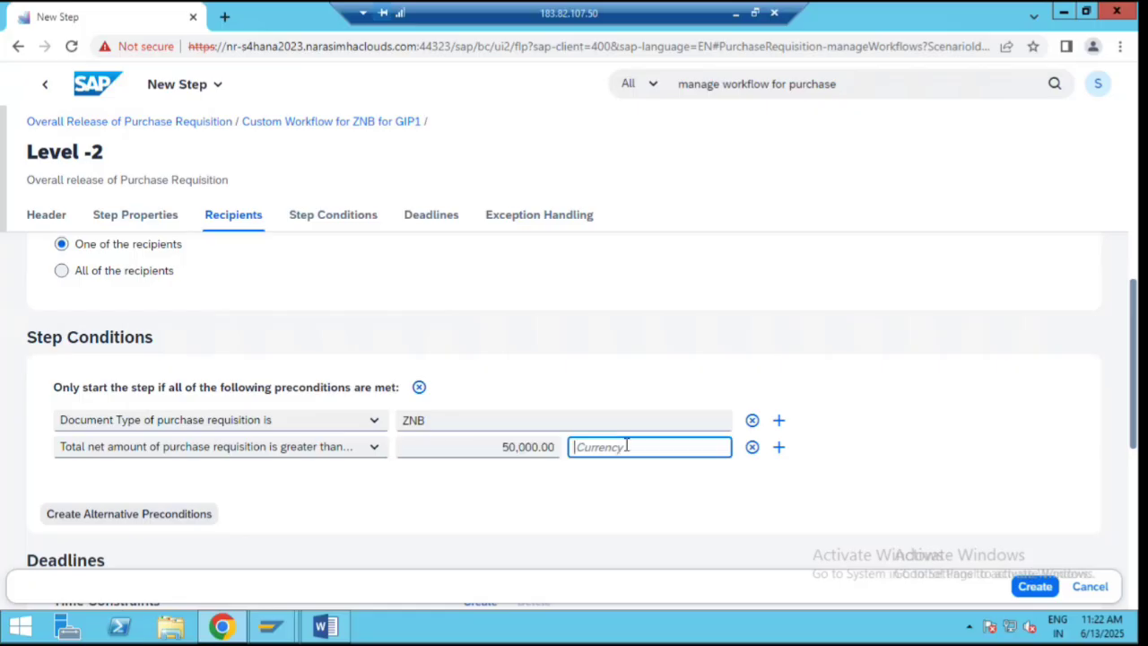
{"action": "type", "text": "inr"}
Create a Level -2 deadline of 2 days from creation of the workflow instance that marks the step as overdue
{"action": "scroll", "coordinate": [226, 415], "scroll_direction": "down", "scroll_amount": 1}
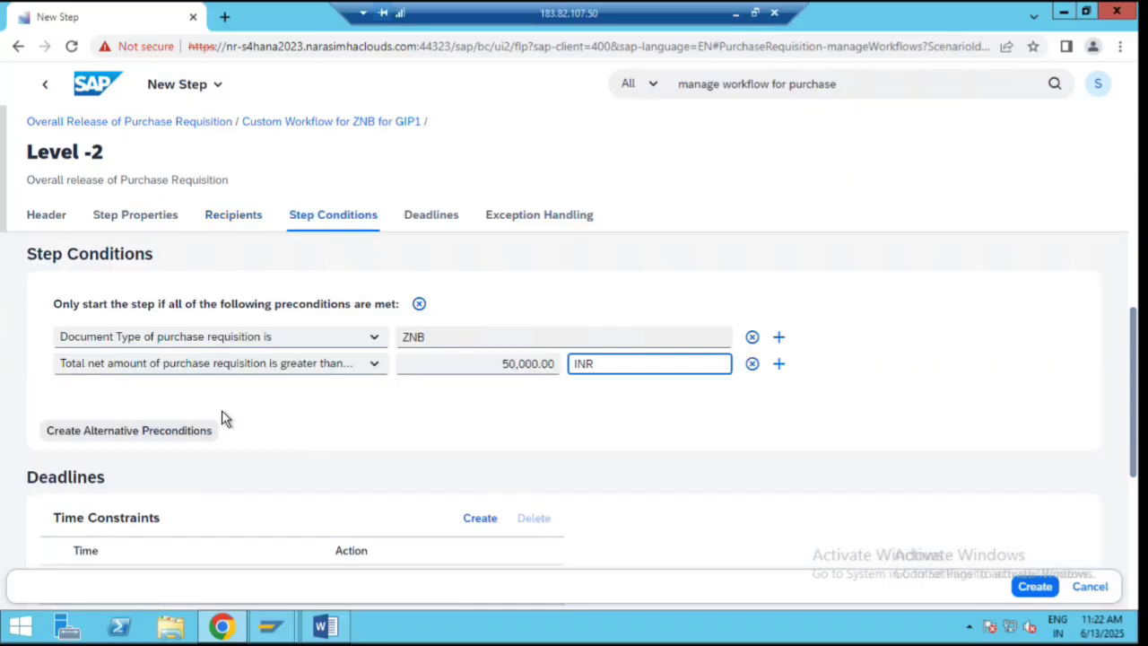
{"action": "scroll", "coordinate": [225, 418], "scroll_direction": "down", "scroll_amount": 1}
{"action": "left_click", "coordinate": [481, 434]}
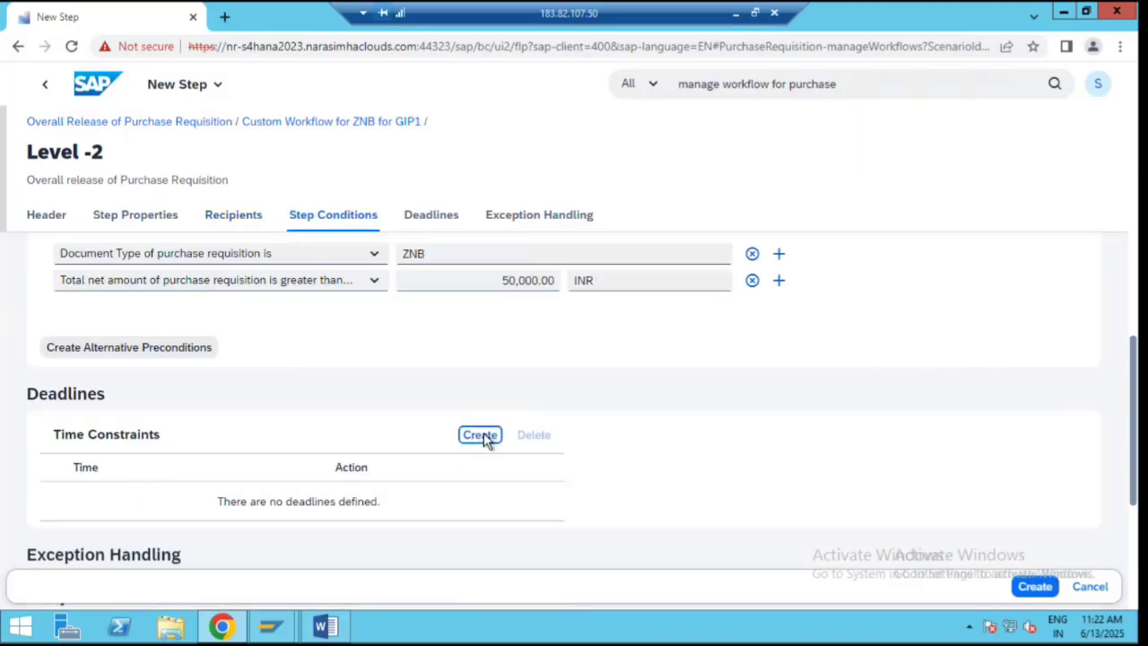
{"action": "left_click", "coordinate": [478, 350]}
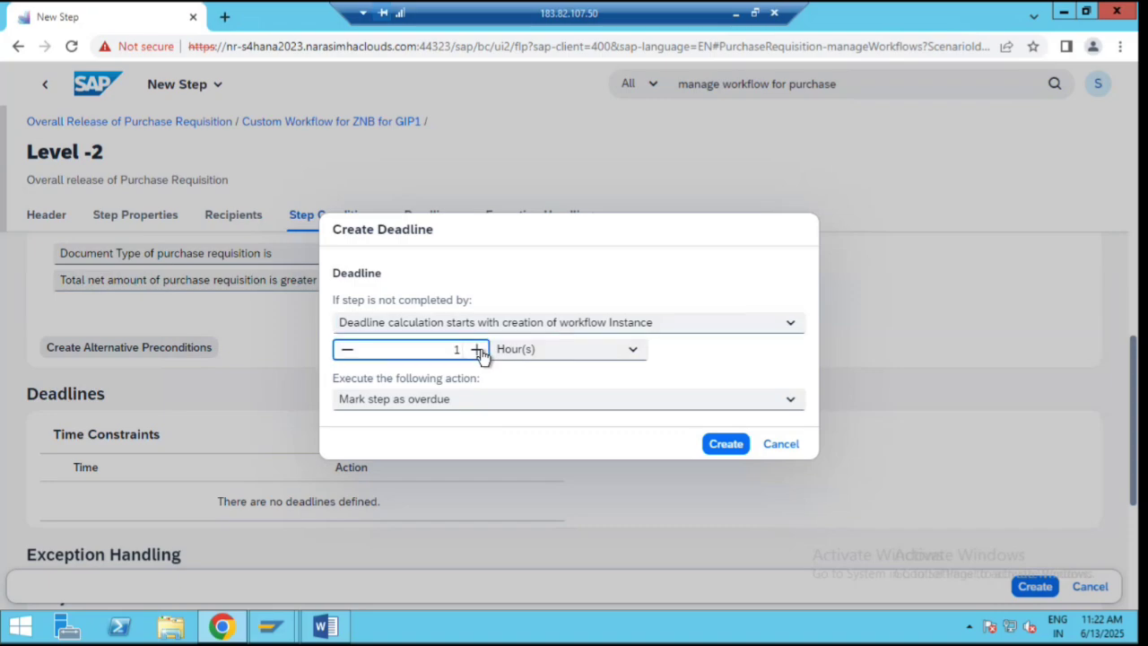
{"action": "left_click", "coordinate": [478, 349]}
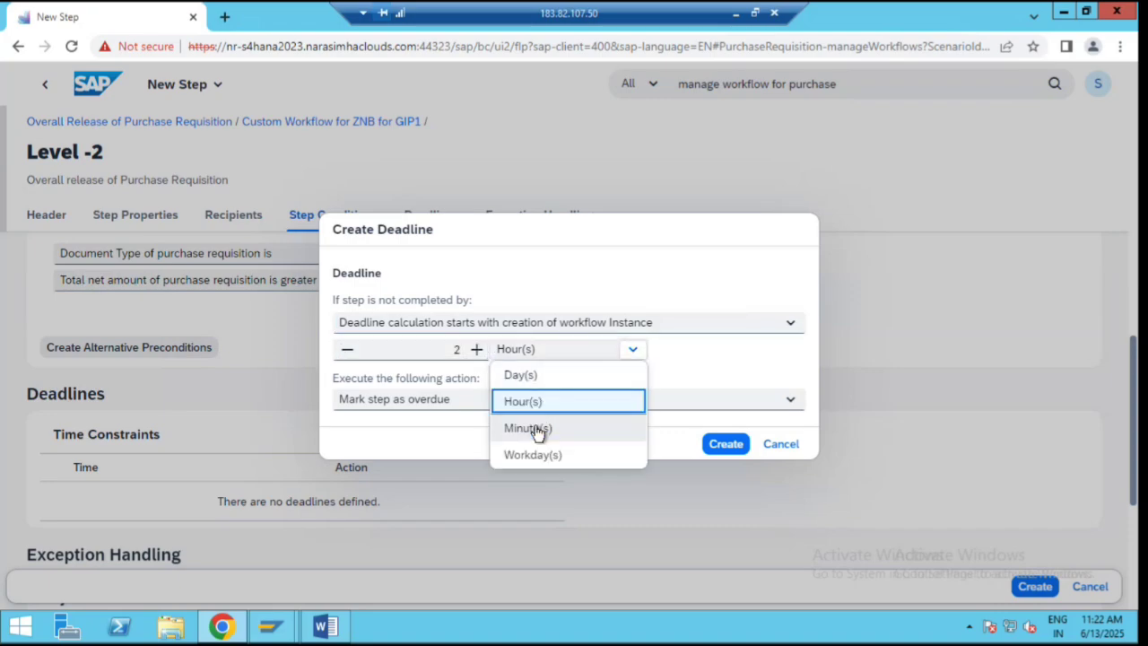
{"action": "left_click", "coordinate": [525, 375]}
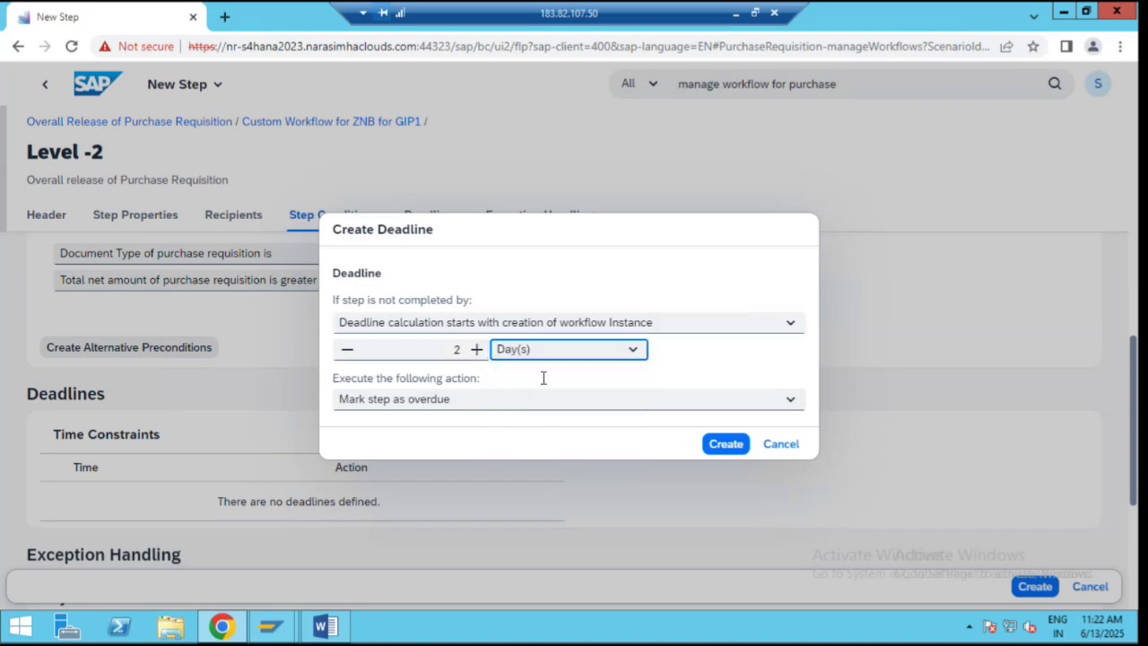
{"action": "left_click", "coordinate": [726, 445]}
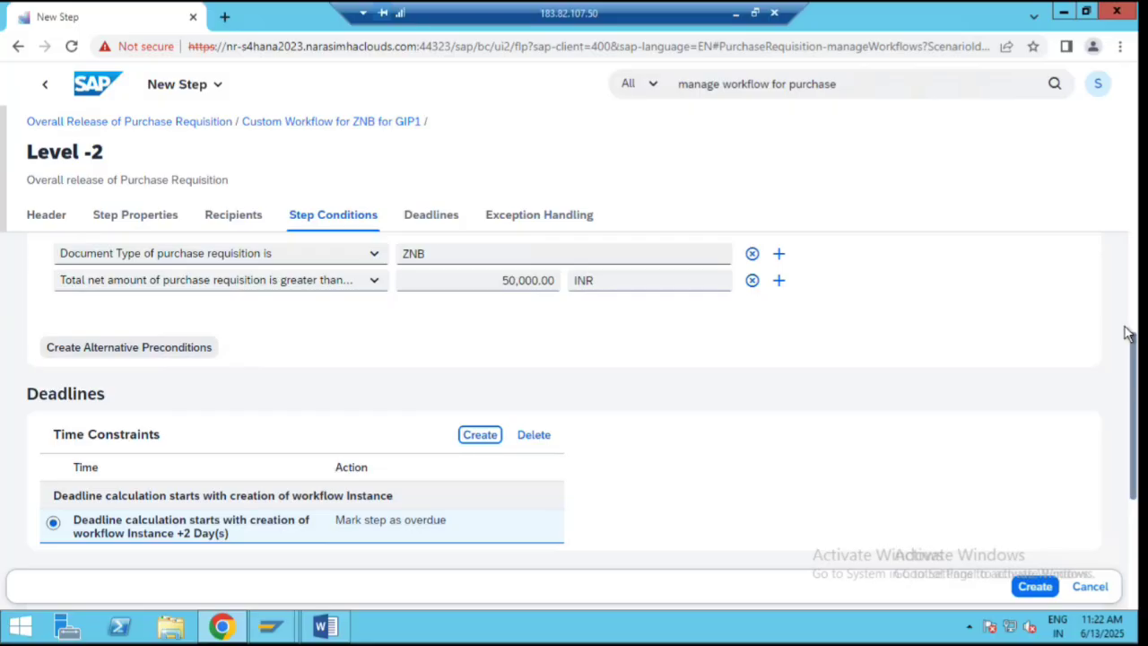
Set the action result for a Level -2 rejection to Restart workflow and create the step
{"action": "scroll", "coordinate": [1135, 377], "scroll_direction": "down", "scroll_amount": 2}
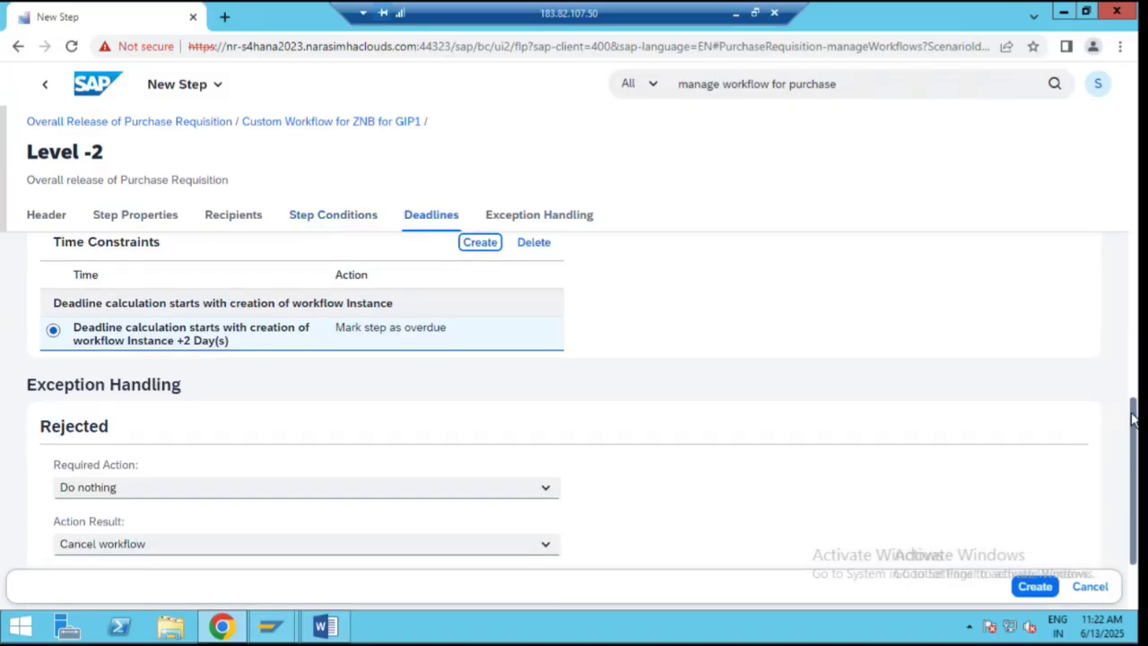
{"action": "scroll", "coordinate": [177, 512], "scroll_direction": "down", "scroll_amount": 2}
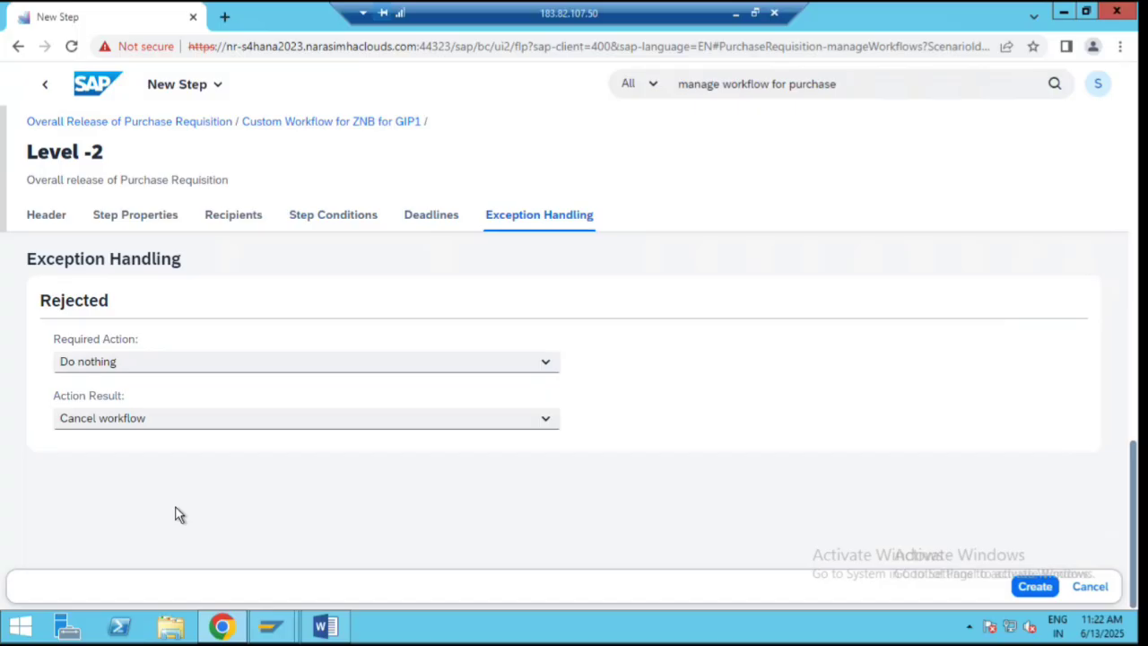
{"action": "left_click", "coordinate": [134, 422]}
{"action": "left_click", "coordinate": [81, 526]}
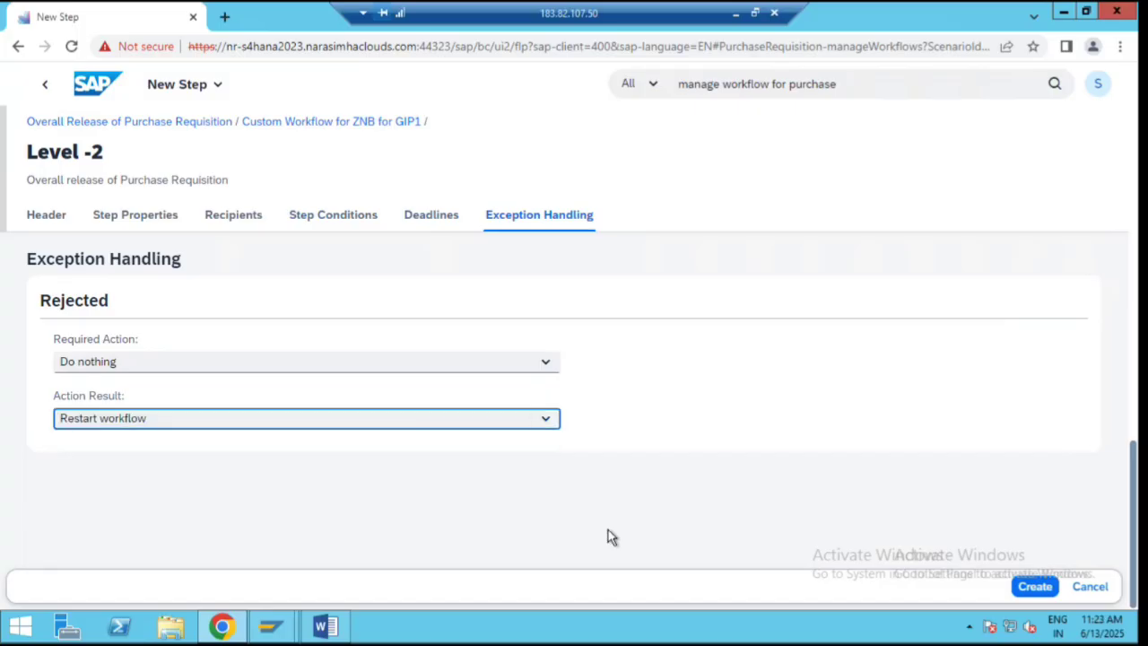
{"action": "left_click", "coordinate": [1039, 588]}
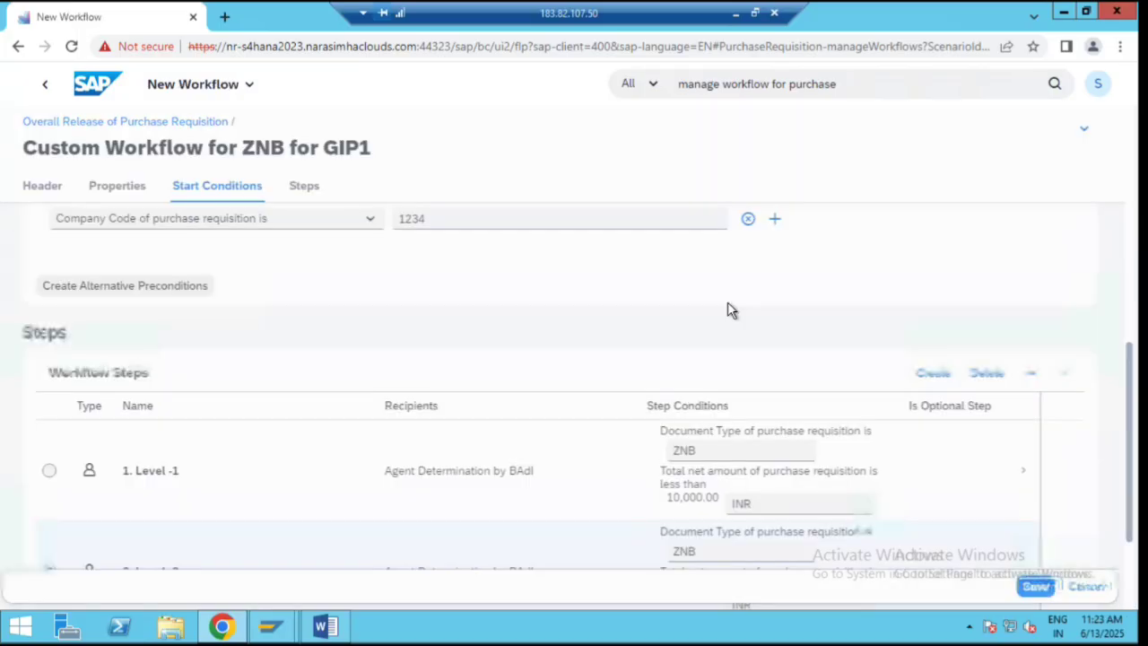
{"action": "scroll", "coordinate": [141, 460], "scroll_direction": "down", "scroll_amount": 1}
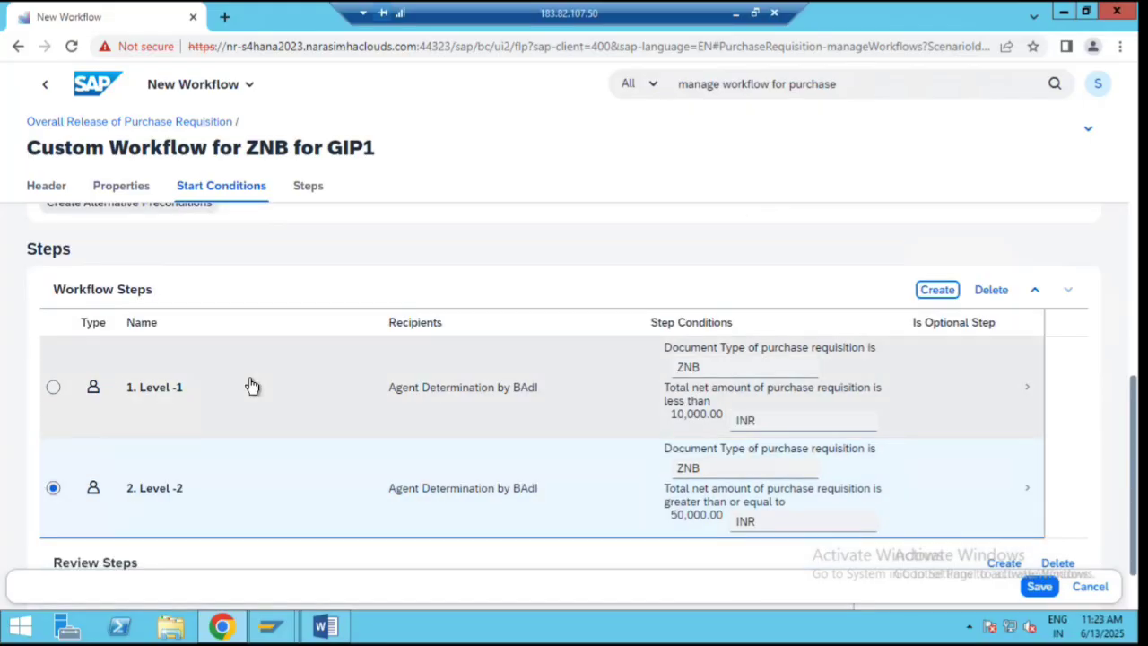
Save the custom ZNB purchase requisition workflow and activate it
{"action": "scroll", "coordinate": [282, 422], "scroll_direction": "up", "scroll_amount": 1}
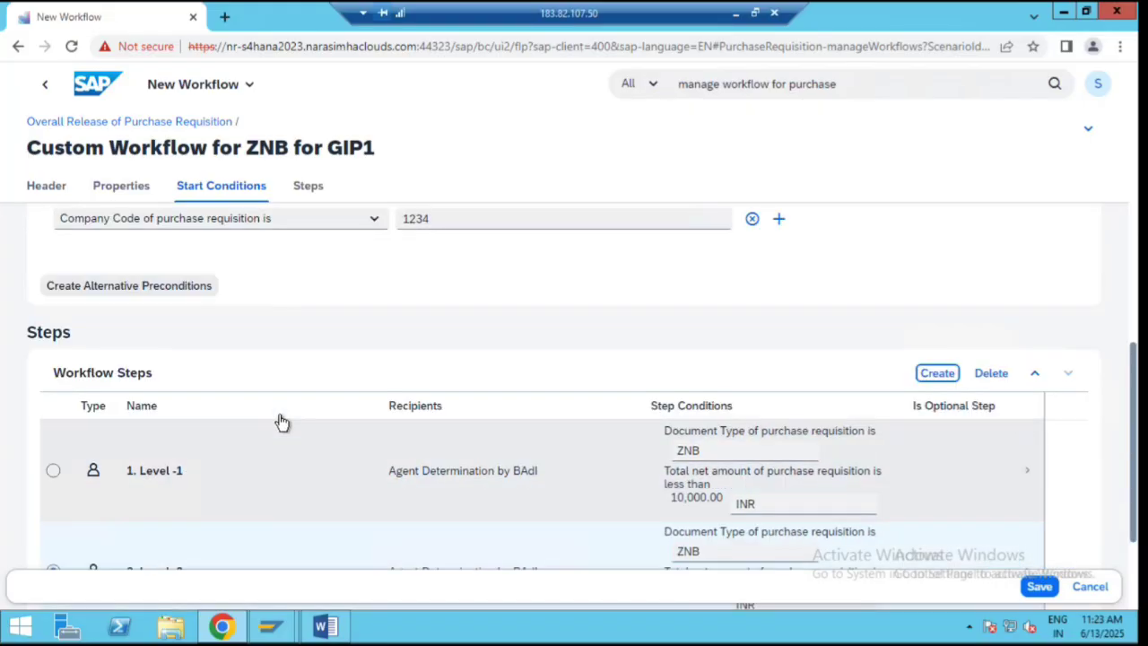
{"action": "scroll", "coordinate": [280, 422], "scroll_direction": "up", "scroll_amount": 1}
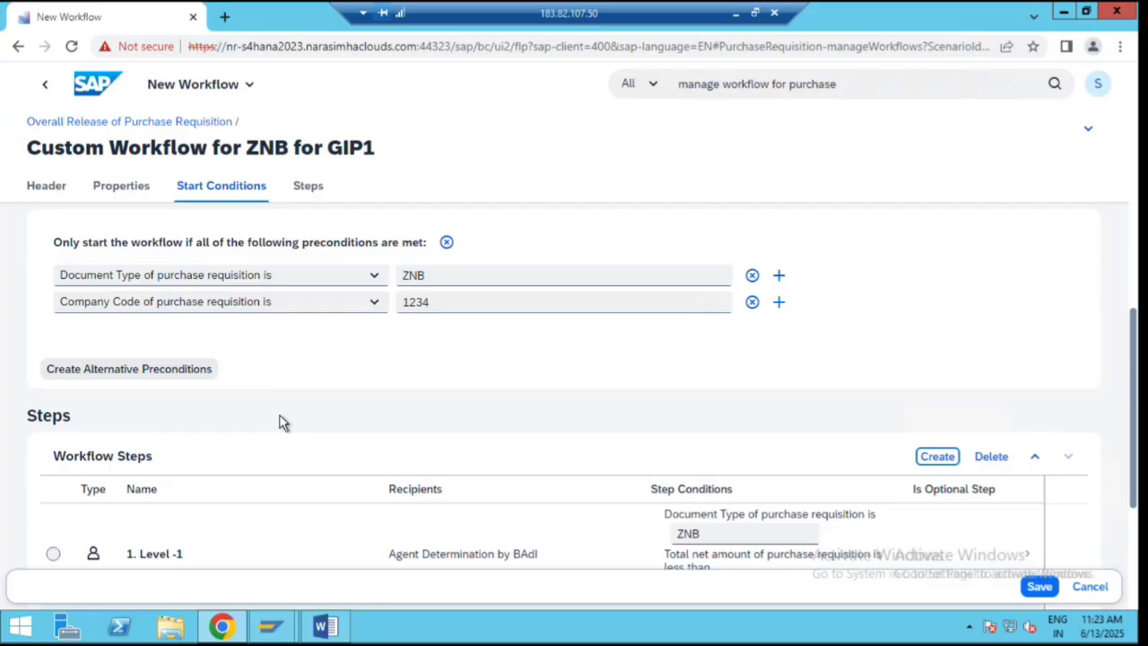
{"action": "left_click", "coordinate": [1039, 586]}
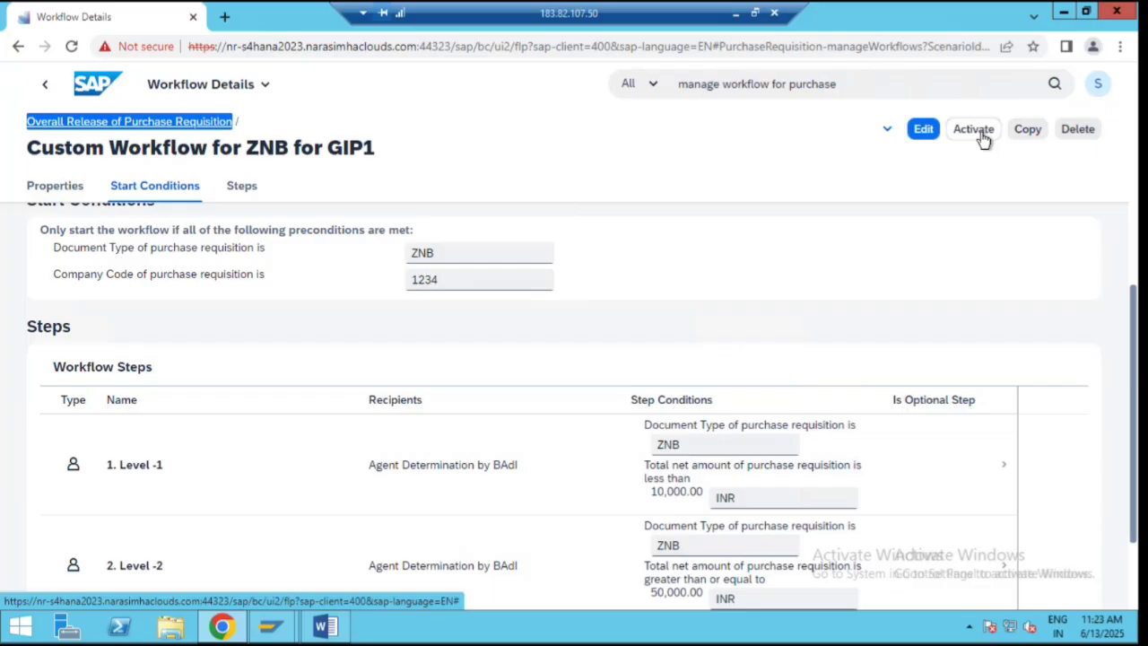
{"action": "left_click", "coordinate": [982, 132]}
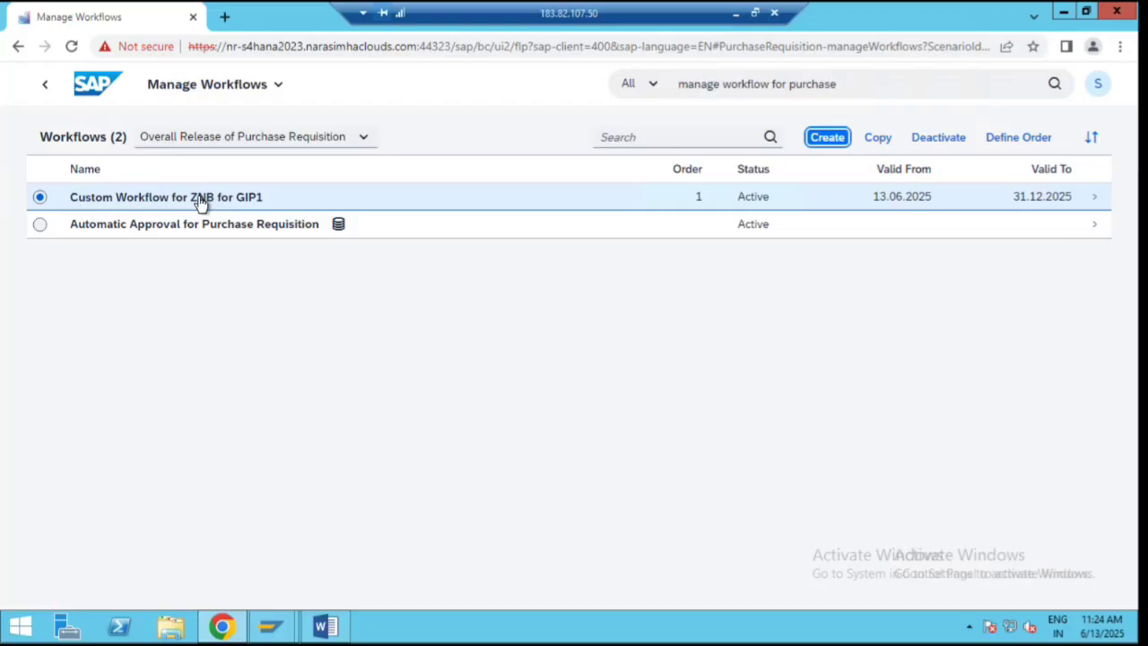
Review the flexible workflow configuration steps in the Word document, from the step list to the push notification section, and return to Chrome
{"action": "mouse_move", "coordinate": [276, 629]}
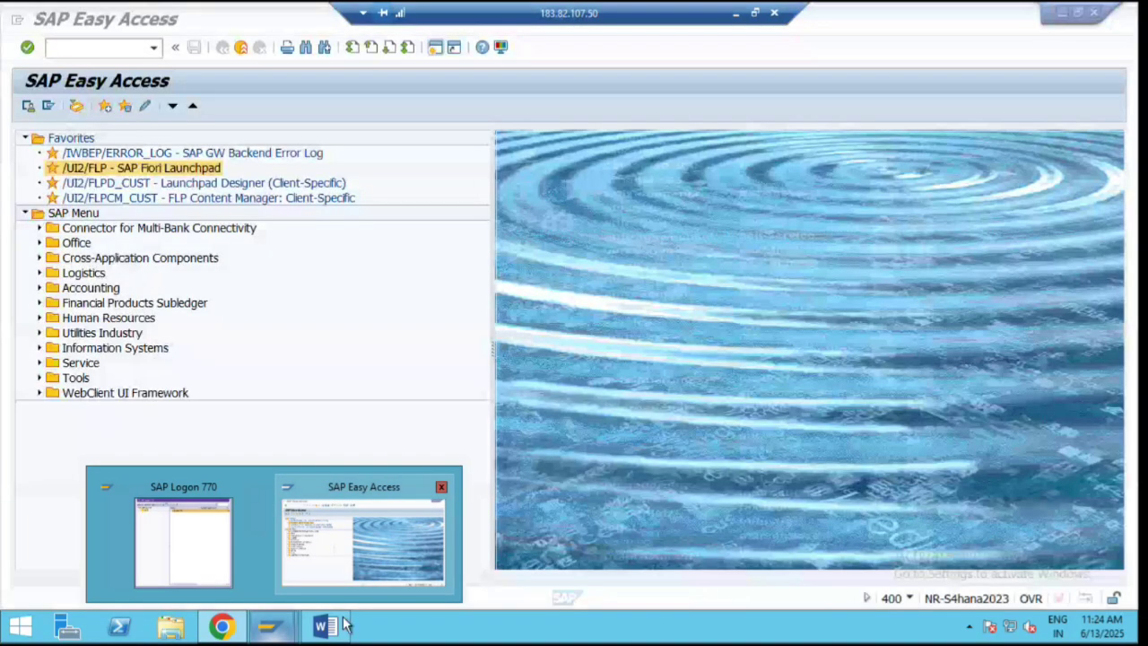
{"action": "mouse_move", "coordinate": [339, 629]}
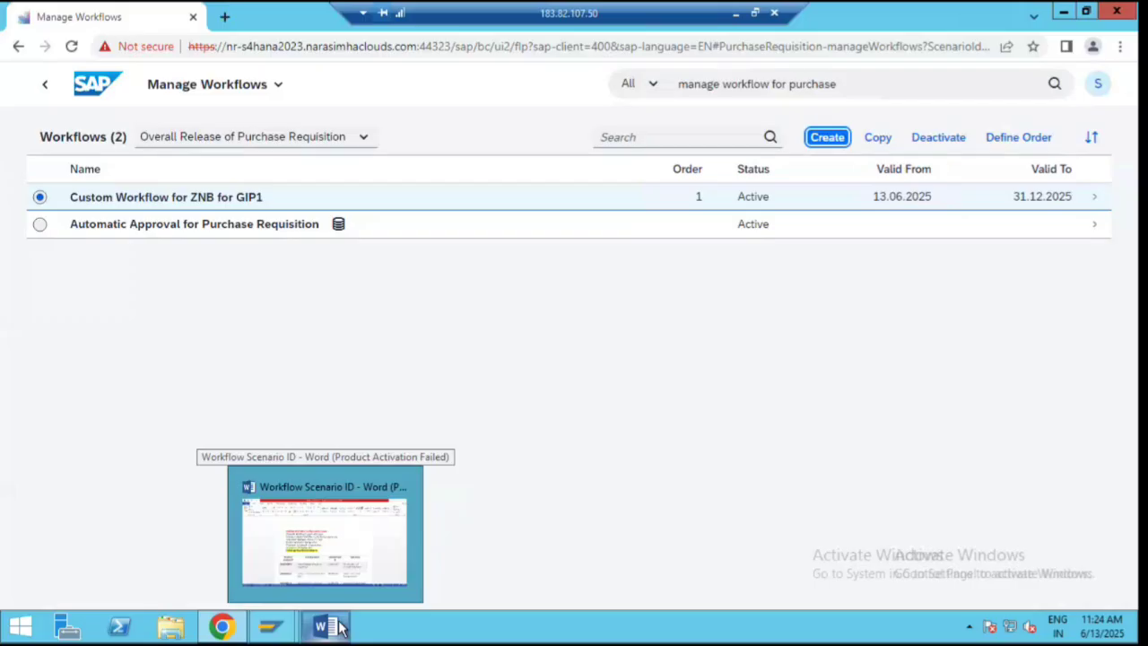
{"action": "left_click", "coordinate": [341, 628]}
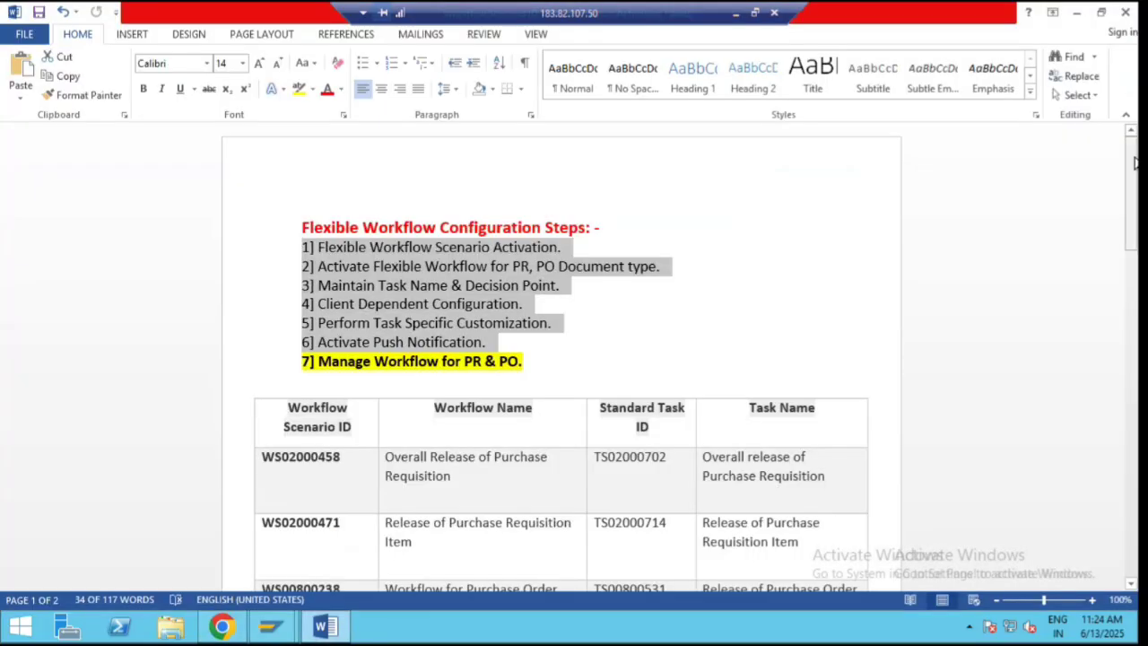
{"action": "left_click_drag", "start_coordinate": [1133, 199], "coordinate": [1135, 348]}
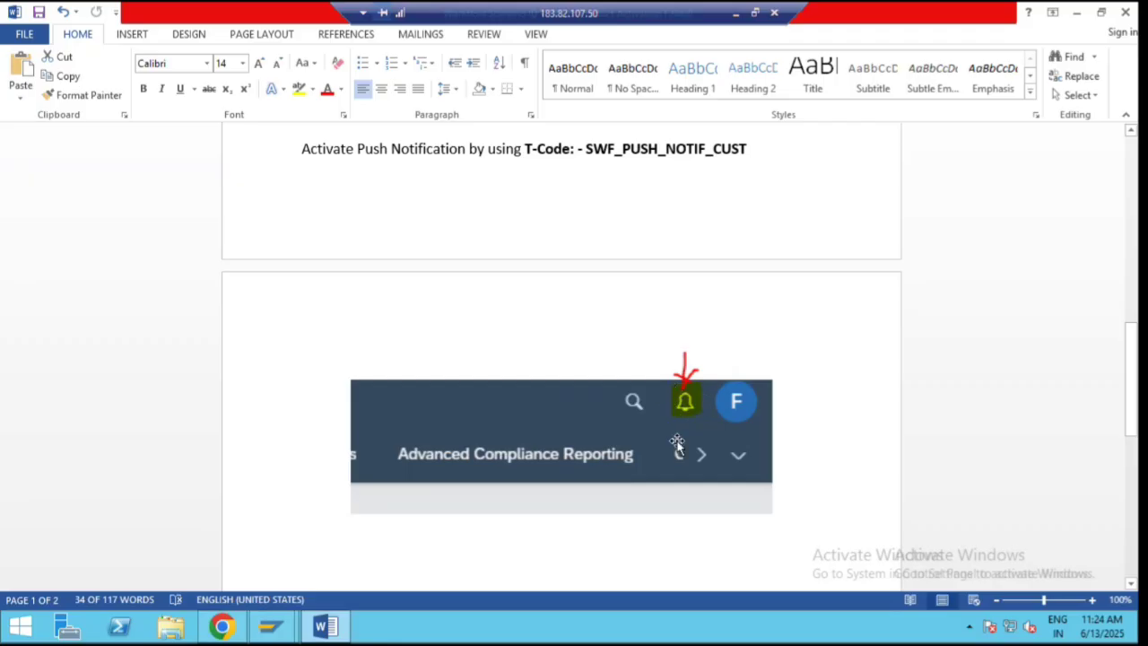
{"action": "left_click_drag", "start_coordinate": [1133, 334], "coordinate": [1133, 151]}
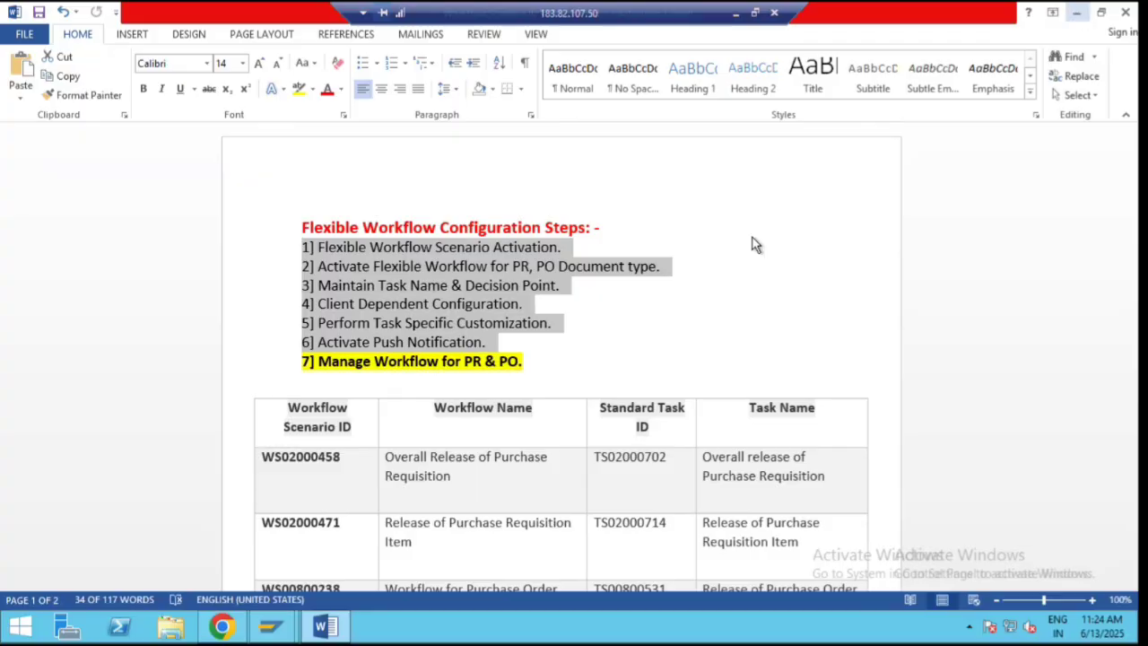
{"action": "left_click", "coordinate": [270, 626]}
{"action": "left_click", "coordinate": [308, 543]}
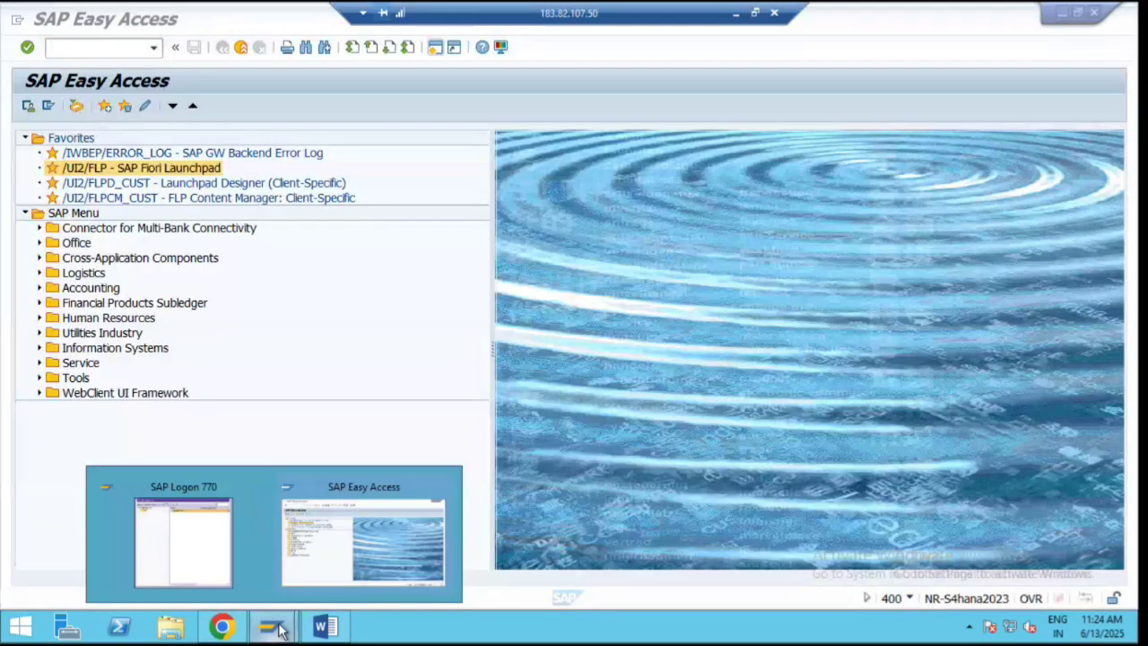
{"action": "left_click", "coordinate": [221, 626]}
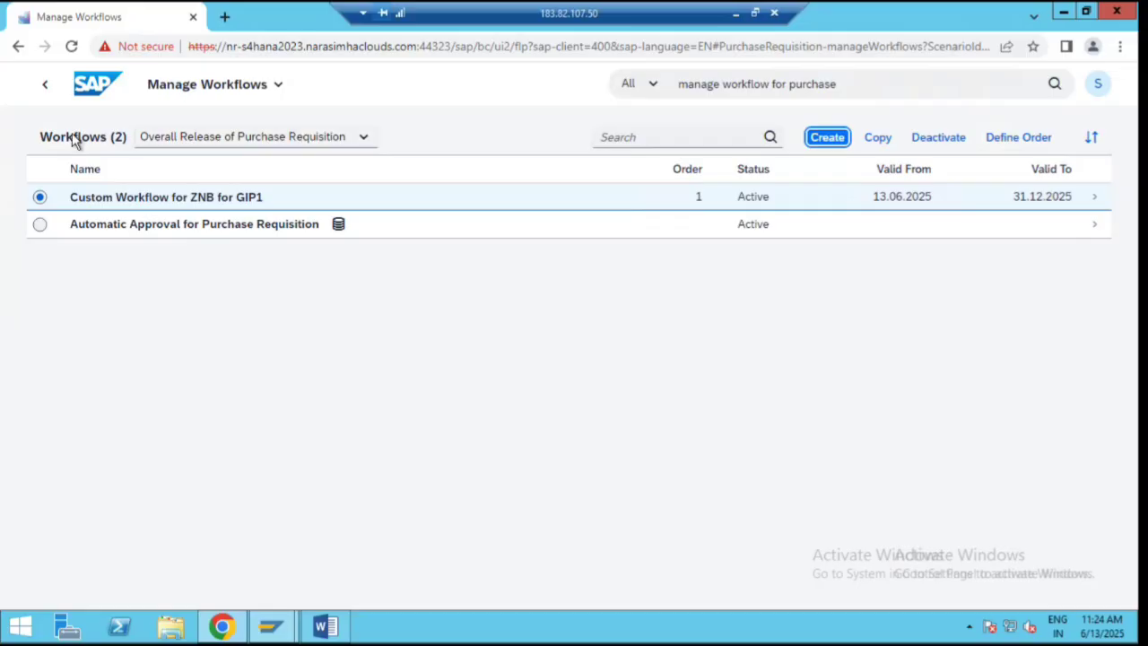
{"action": "left_click", "coordinate": [220, 88]}
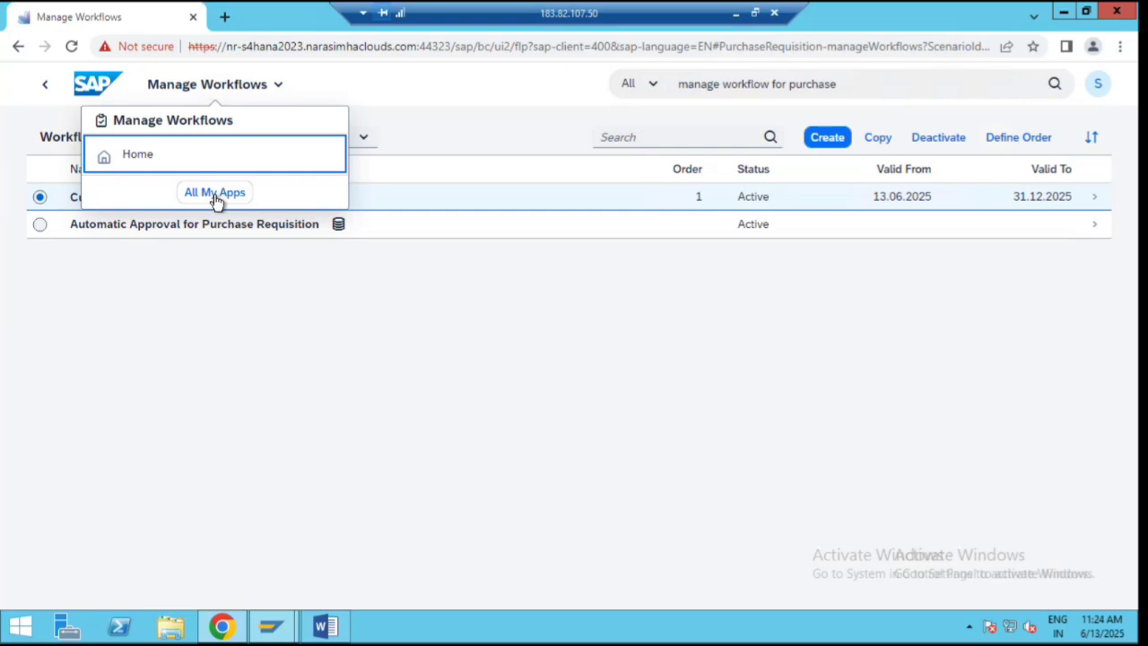
{"action": "left_click", "coordinate": [215, 193]}
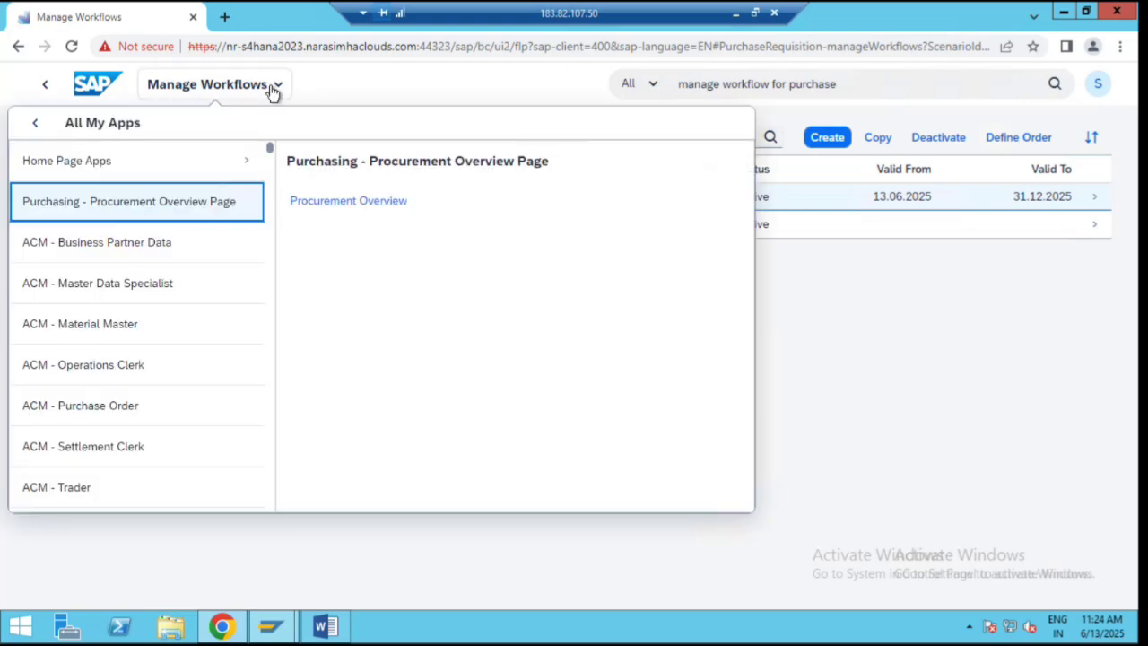
{"action": "left_click", "coordinate": [102, 163]}
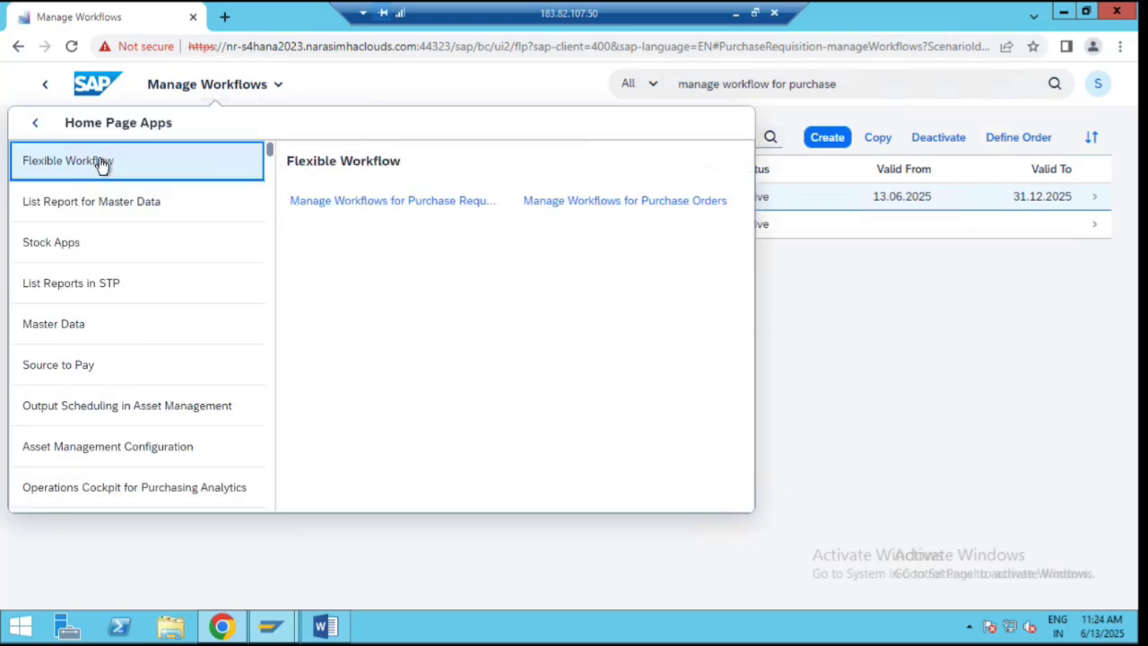
Return to the launchpad home page and open the Manage Workflows for Purchase Orders app
{"action": "left_click", "coordinate": [241, 92]}
{"action": "left_click", "coordinate": [170, 159]}
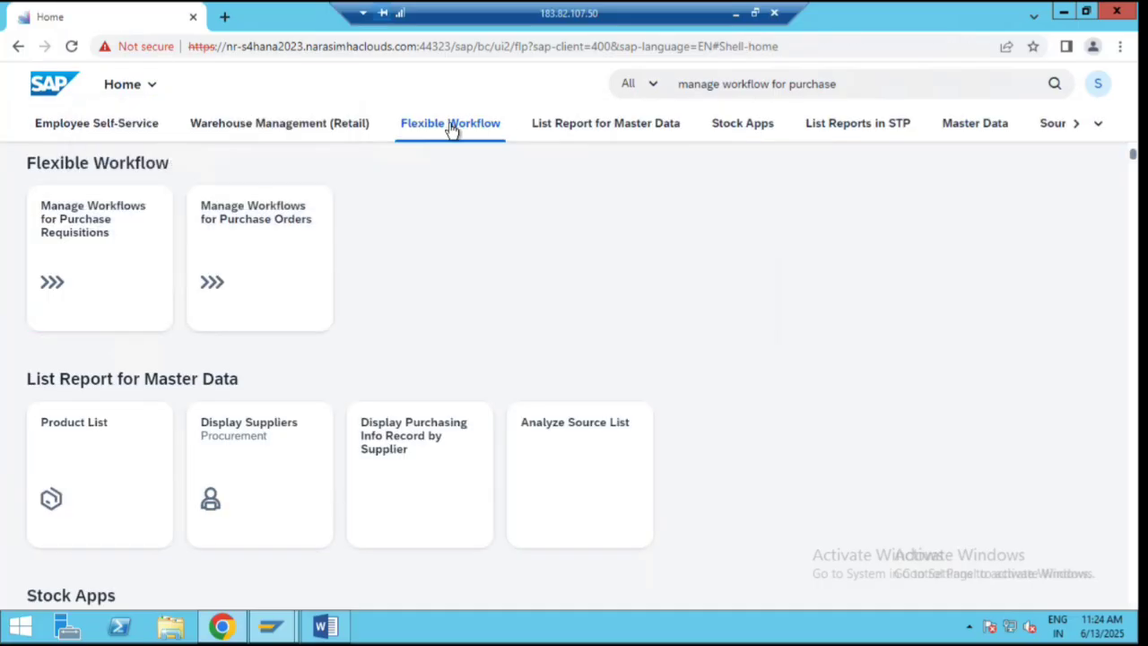
{"action": "left_click", "coordinate": [214, 285]}
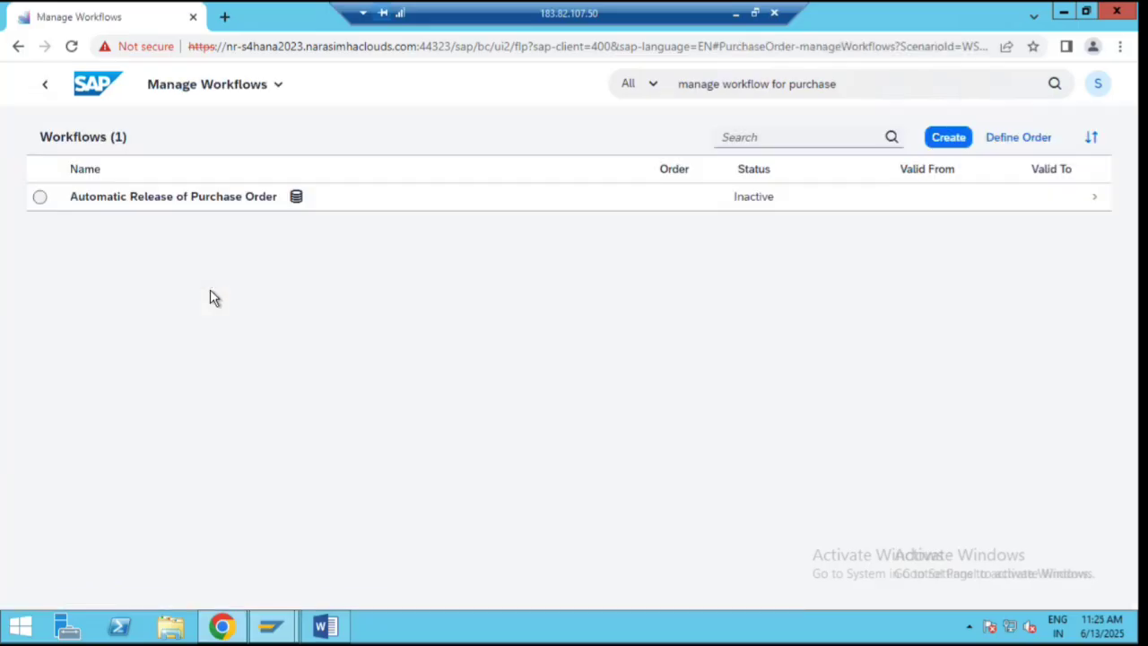
Create a new purchase order workflow named "Workflow for PO ZNB for GIP1"
{"action": "left_click", "coordinate": [962, 136]}
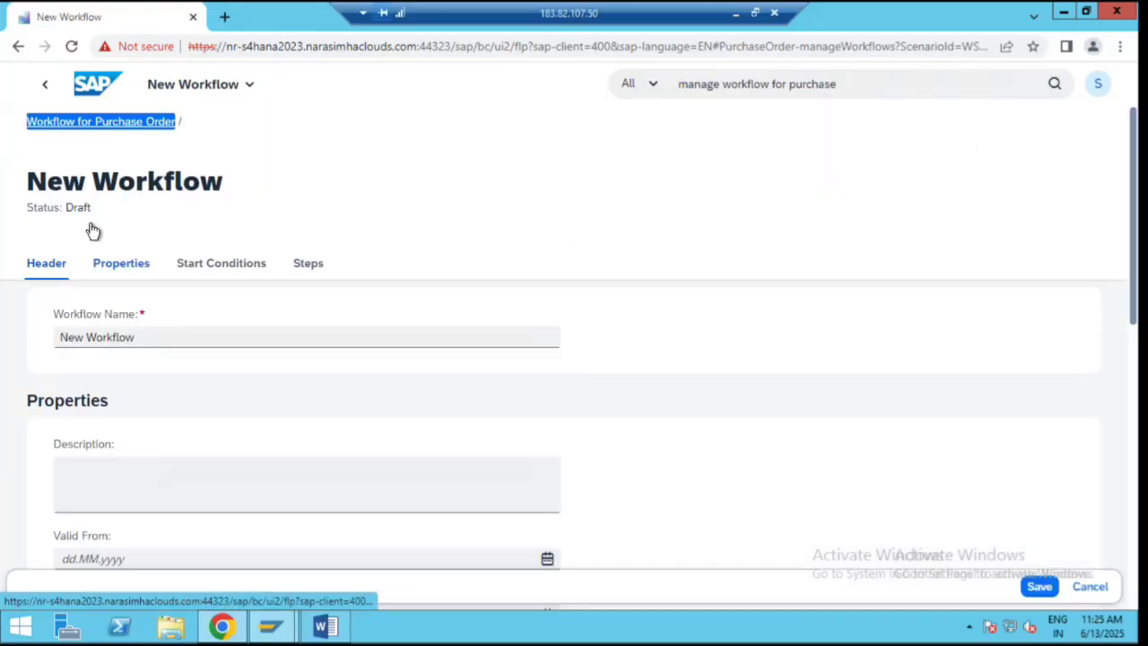
{"action": "left_click_drag", "start_coordinate": [139, 337], "coordinate": [2, 337]}
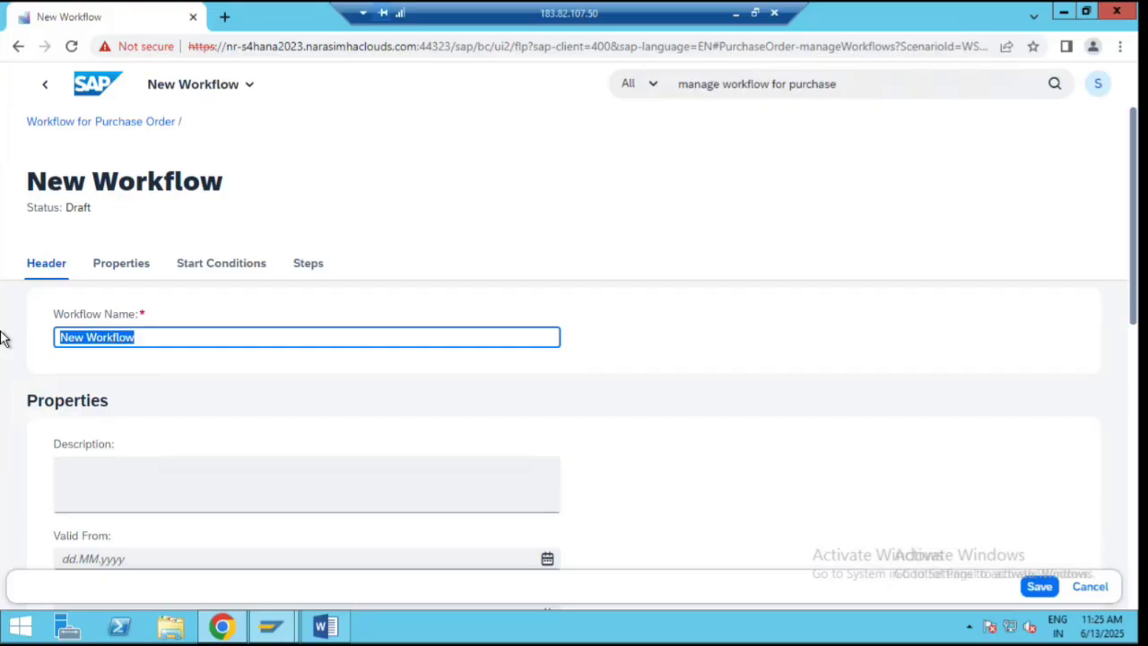
{"action": "key", "text": "BackSpace"}
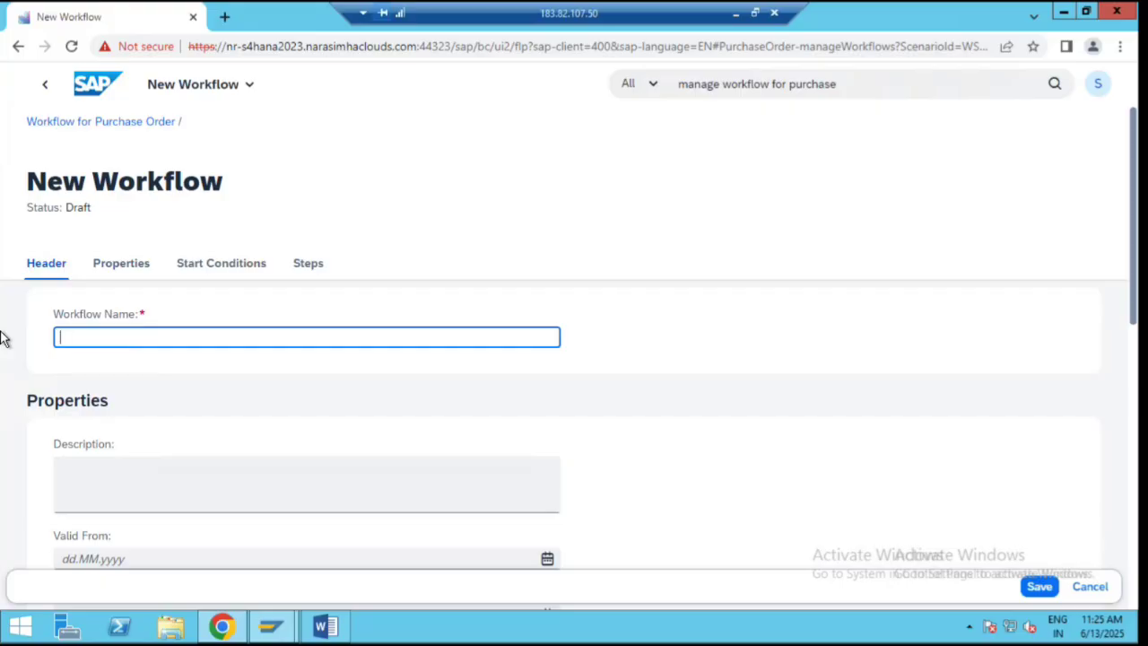
{"action": "type", "text": "Workflow for PO ZNB"}
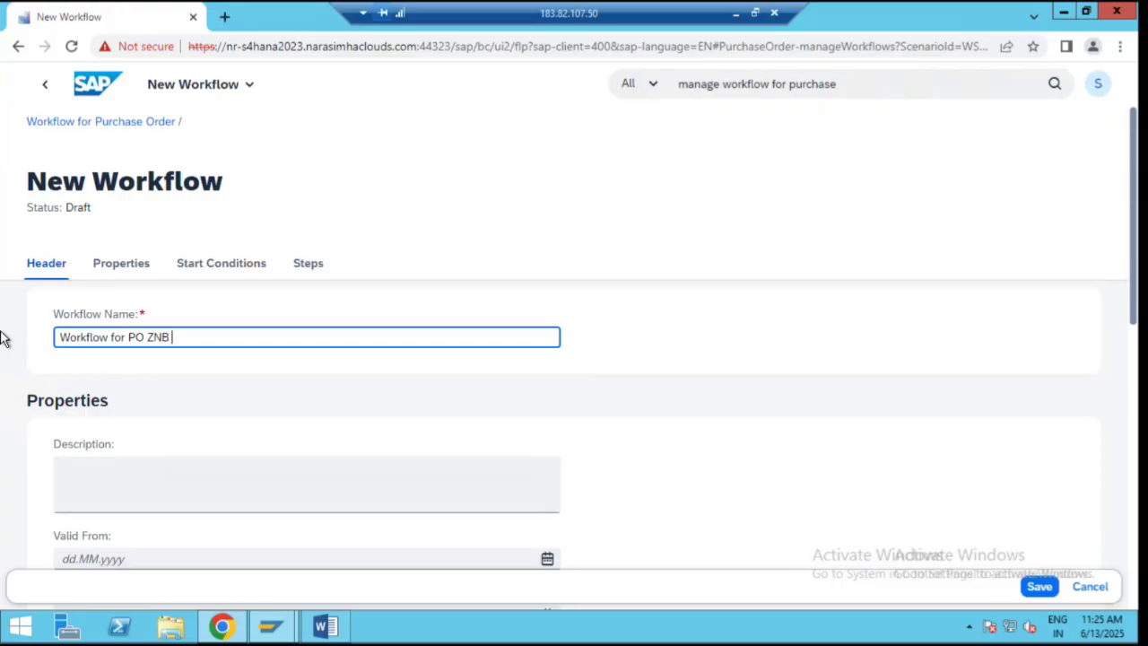
{"action": "type", "text": " for GIP1"}
Set the workflow's validity period from 13.06.2025 to 31.12.2025
{"action": "scroll", "coordinate": [336, 404], "scroll_direction": "down", "scroll_amount": 5}
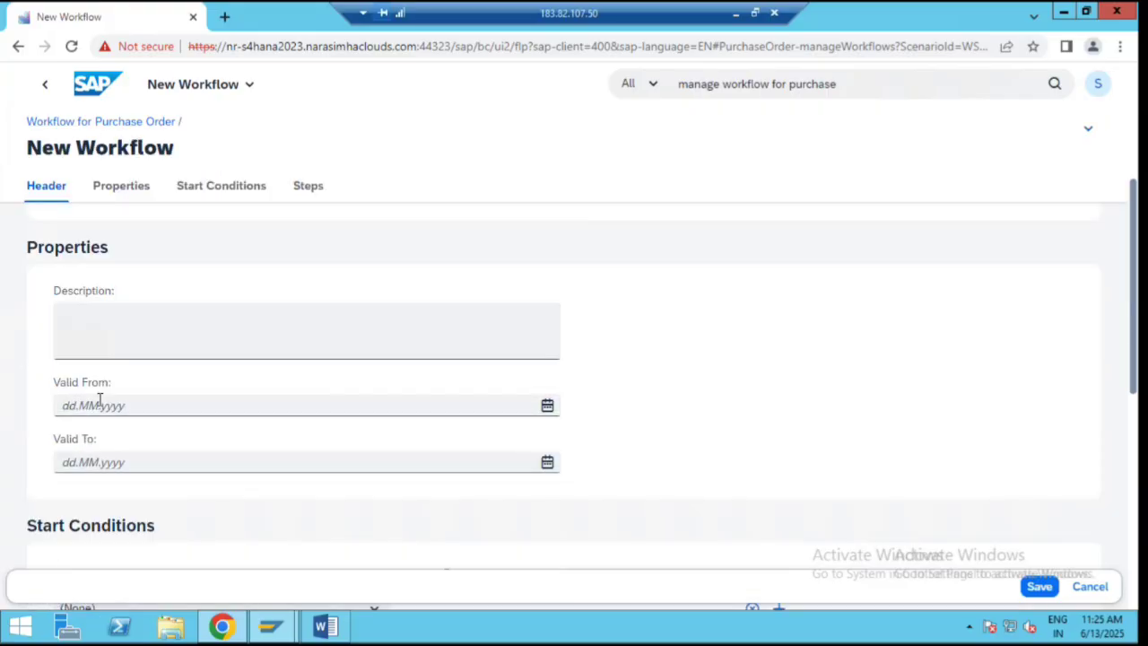
{"action": "left_click", "coordinate": [547, 406]}
{"action": "left_click", "coordinate": [237, 284]}
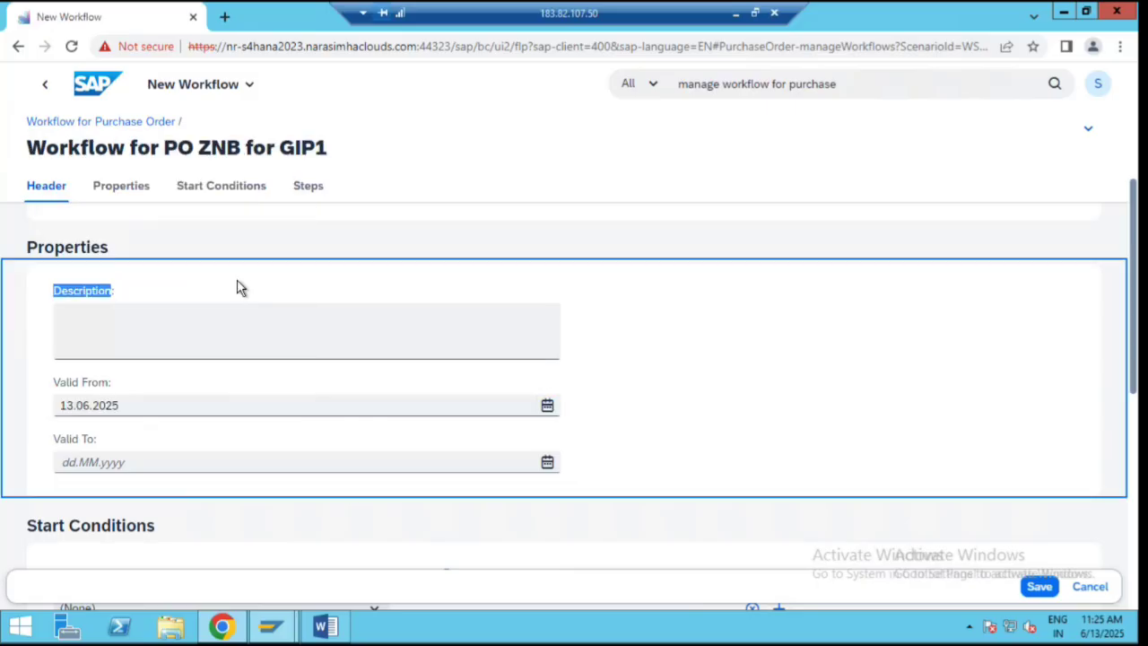
{"action": "left_click", "coordinate": [547, 462]}
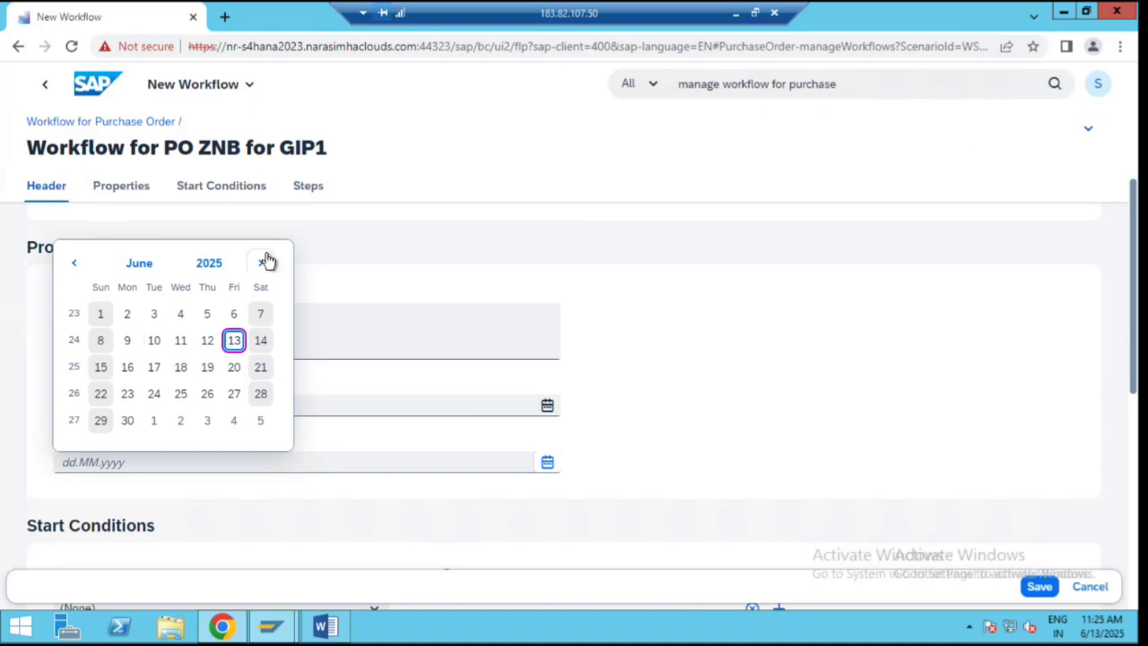
{"action": "left_click", "coordinate": [266, 261]}
{"action": "left_click", "coordinate": [267, 261]}
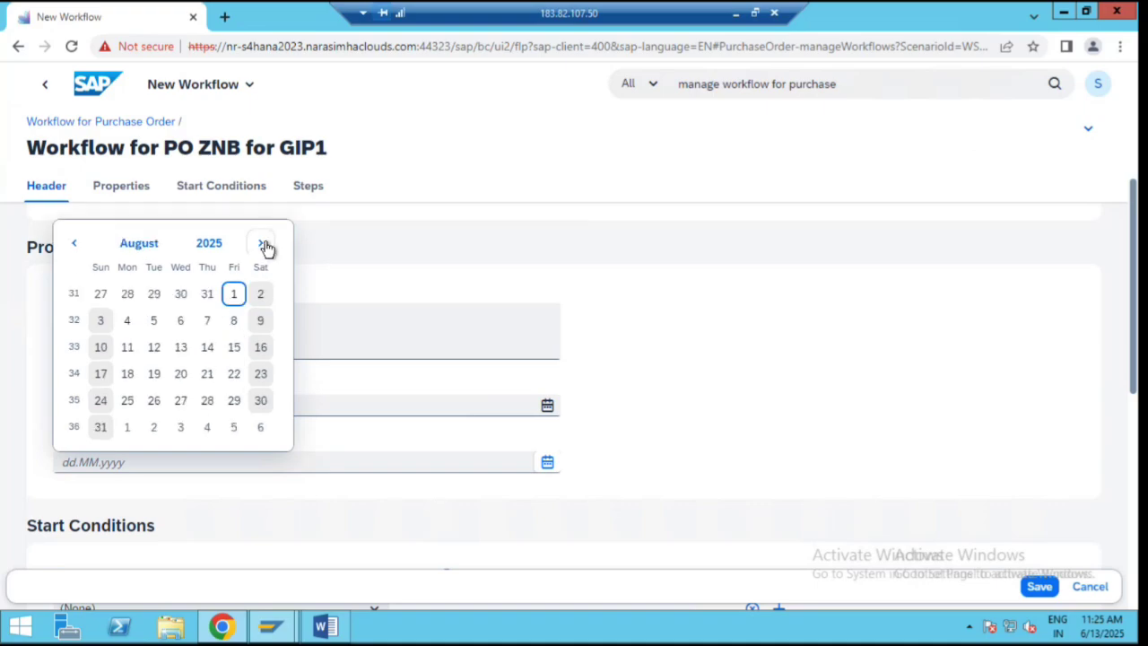
{"action": "left_click", "coordinate": [262, 244]}
{"action": "left_click", "coordinate": [261, 262]}
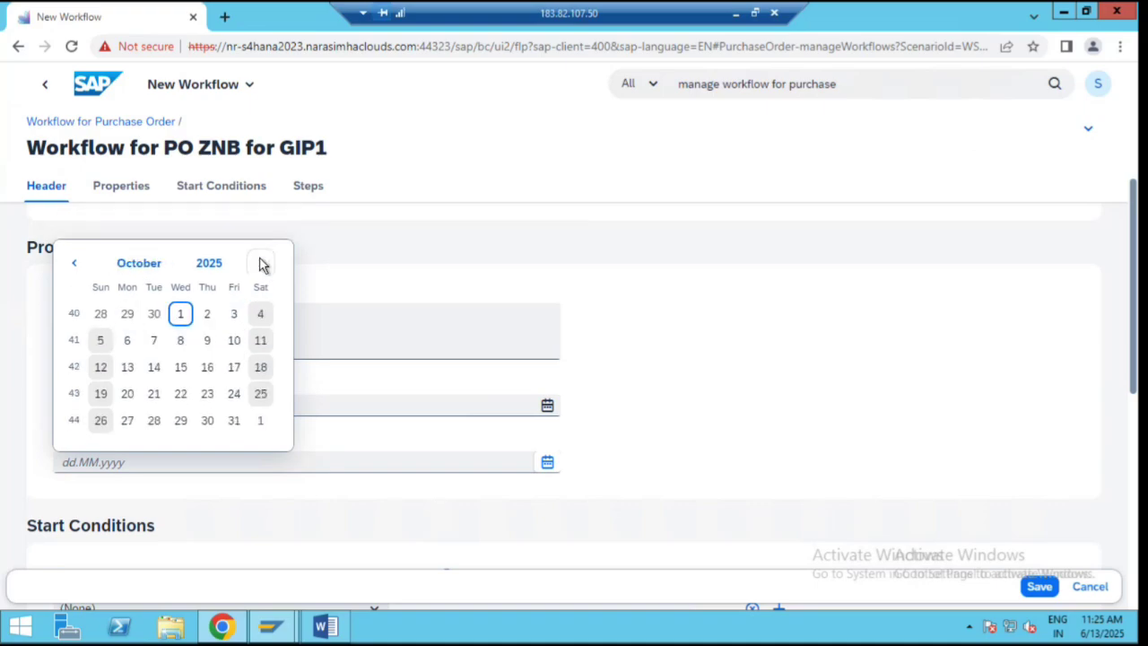
{"action": "left_click", "coordinate": [261, 263]}
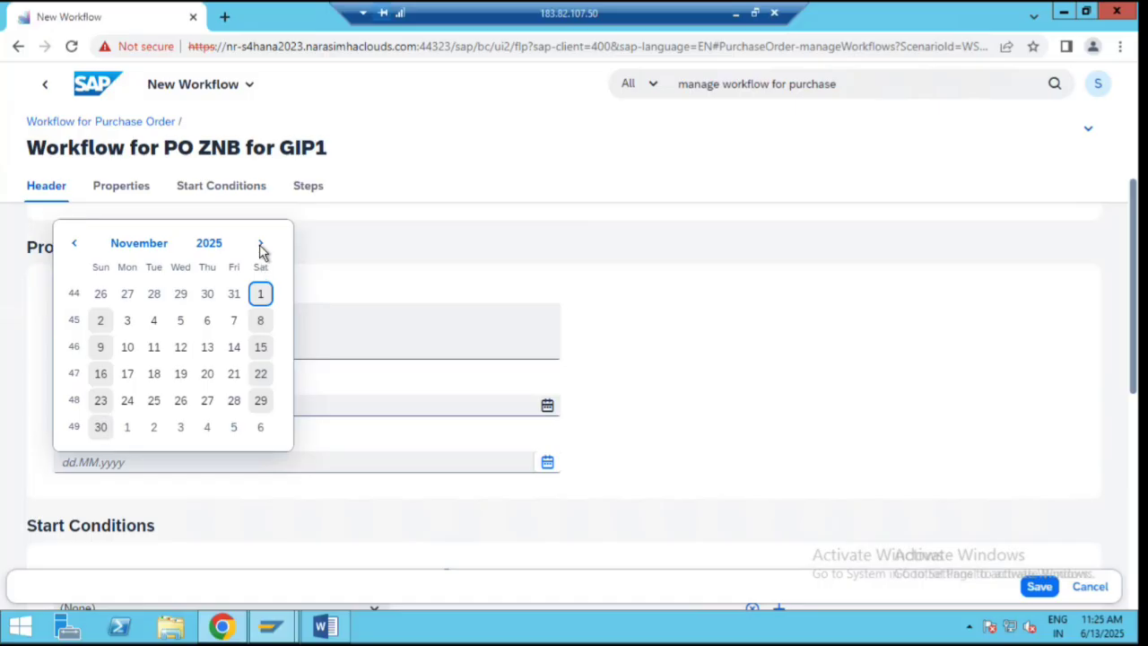
{"action": "left_click", "coordinate": [261, 246]}
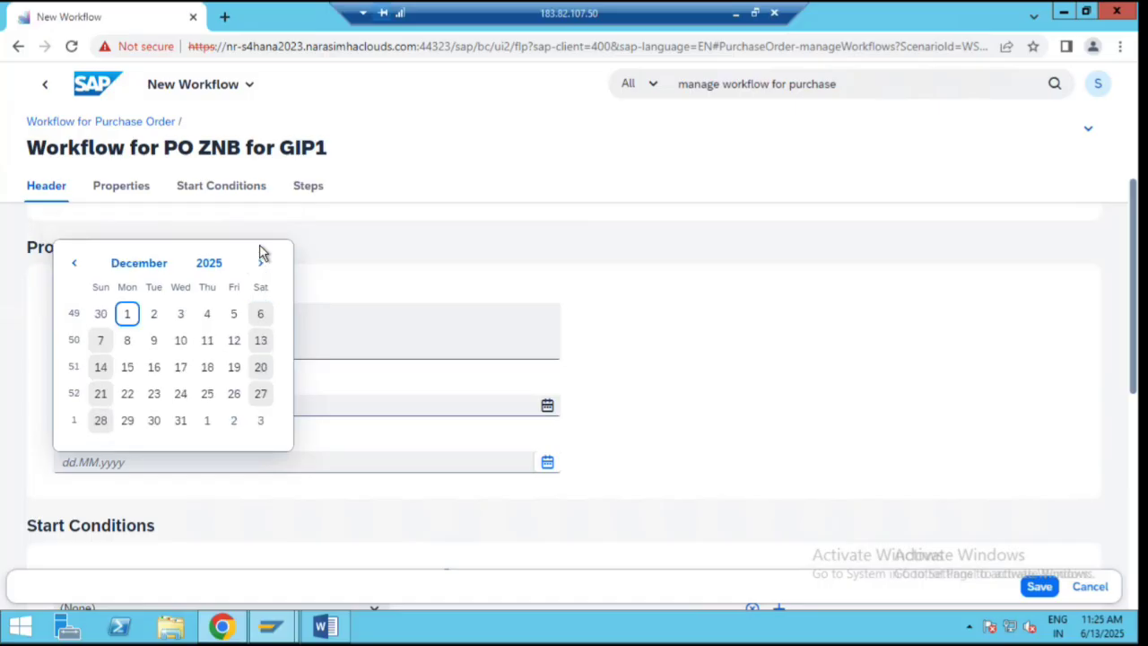
{"action": "left_click", "coordinate": [185, 420]}
Add the start condition "Document type of purchase order is" with the value ZNB
{"action": "scroll", "coordinate": [735, 318], "scroll_direction": "down", "scroll_amount": 2}
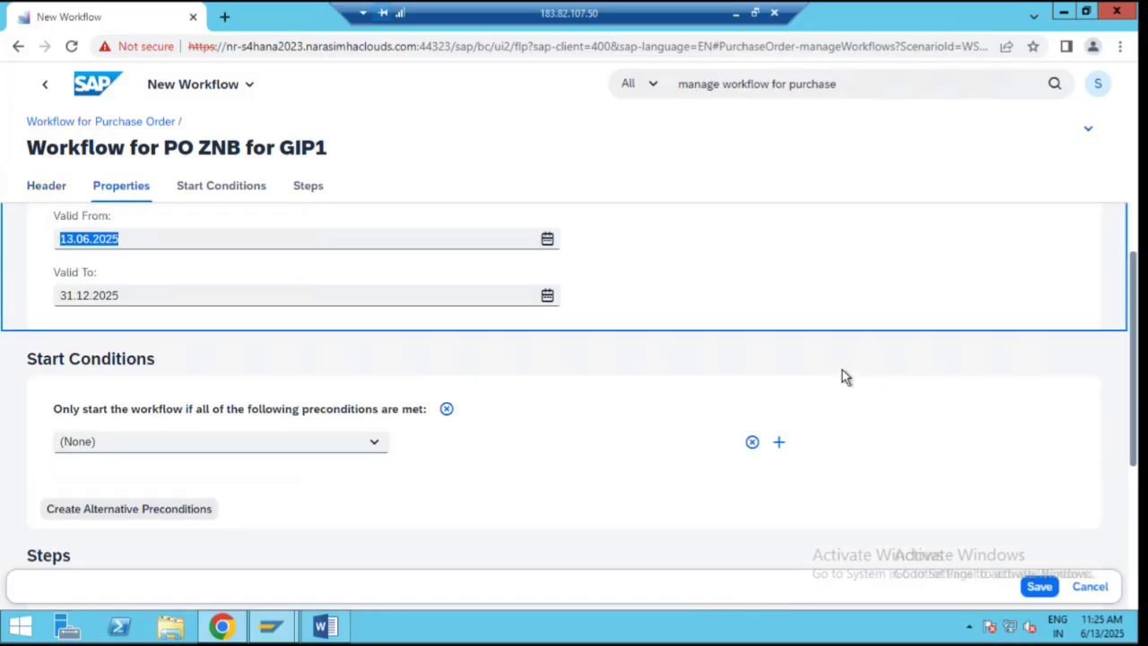
{"action": "scroll", "coordinate": [166, 412], "scroll_direction": "down", "scroll_amount": 1}
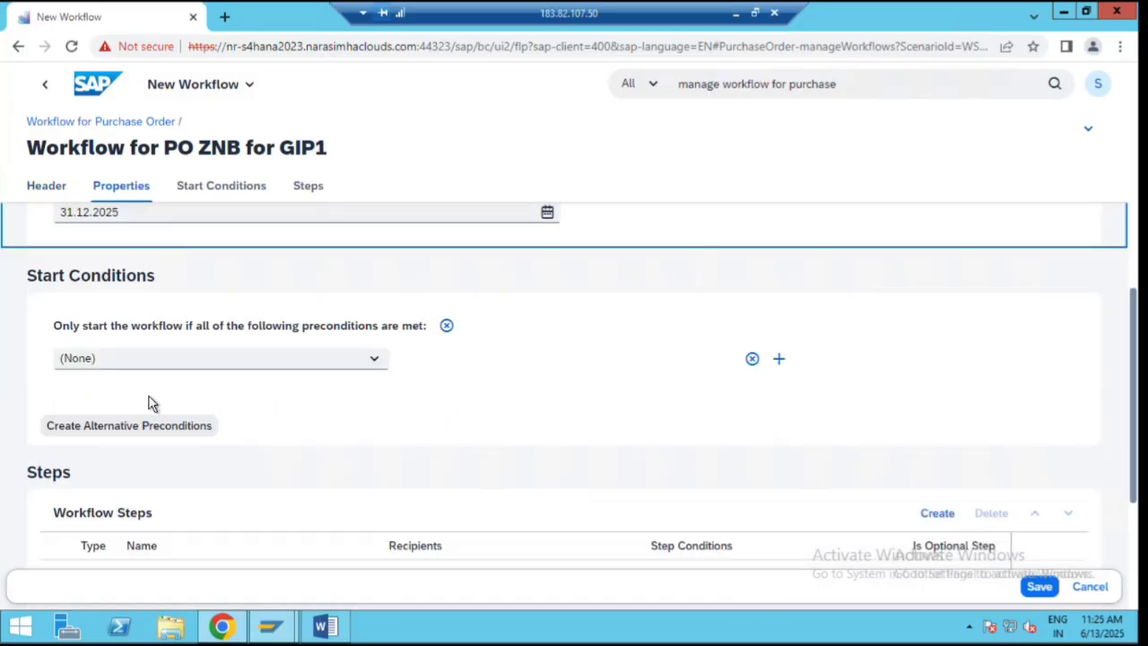
{"action": "left_click", "coordinate": [308, 363]}
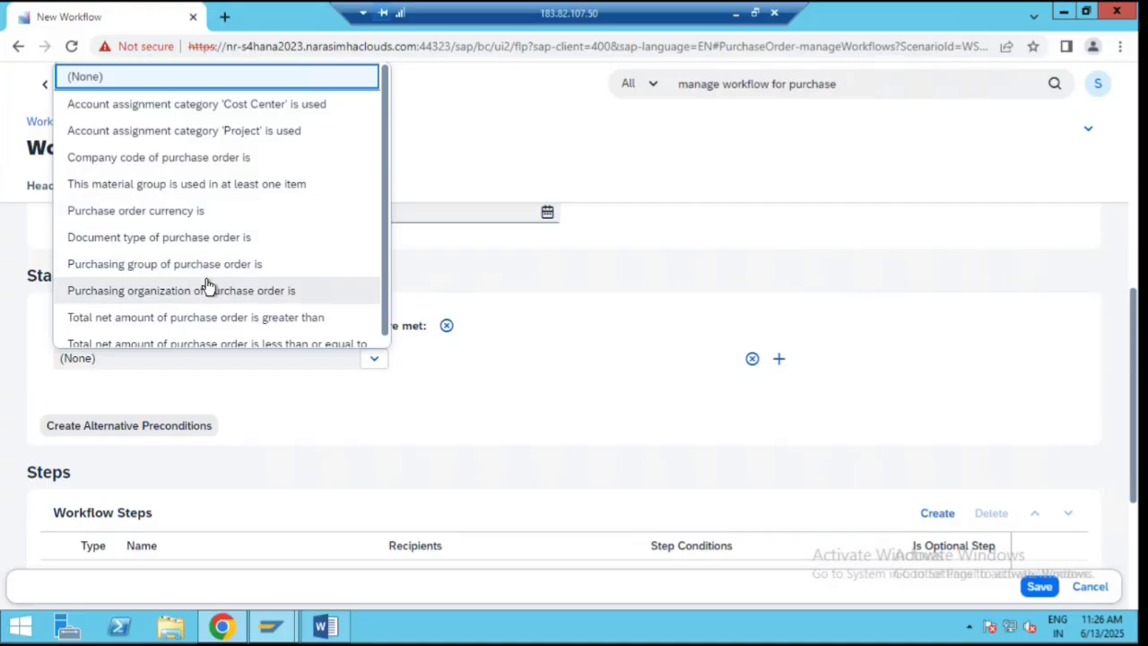
{"action": "left_click", "coordinate": [176, 241]}
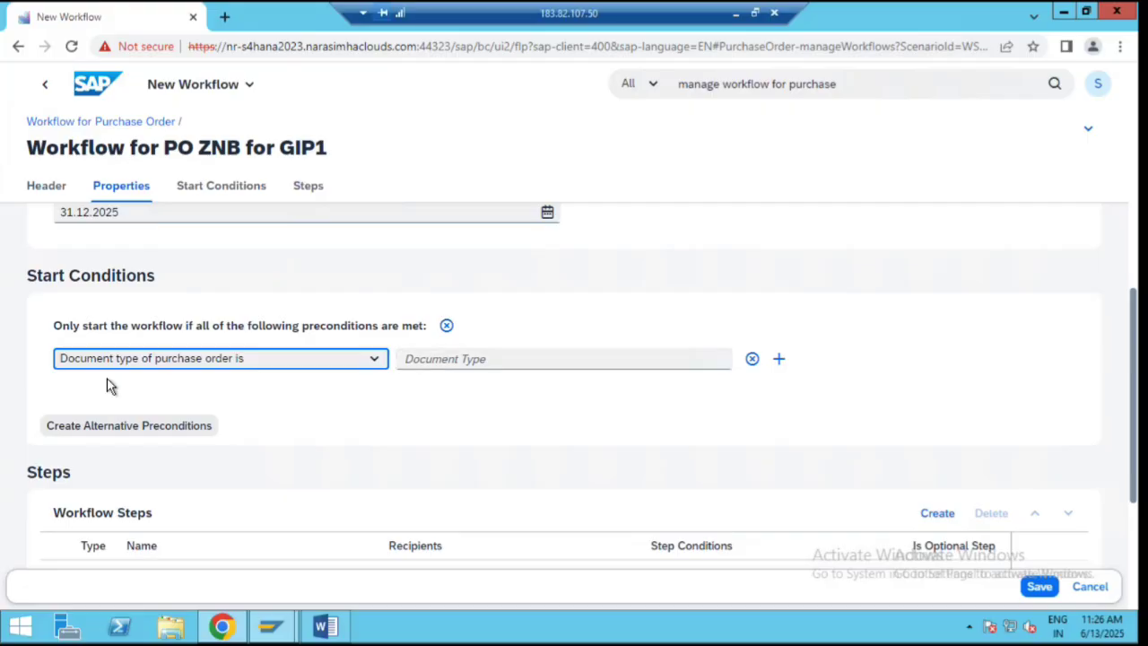
{"action": "left_click", "coordinate": [485, 359]}
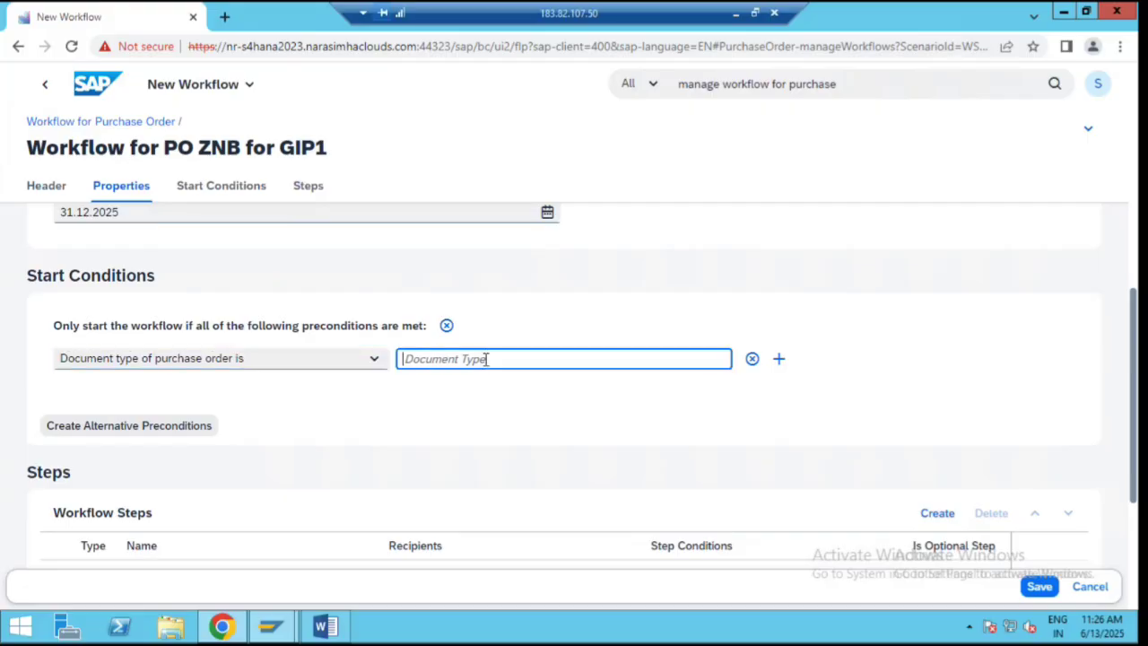
{"action": "type", "text": "ZNB"}
Add the start condition "Purchasing organization of purchase order is" with the value GIP1
{"action": "left_click", "coordinate": [779, 359]}
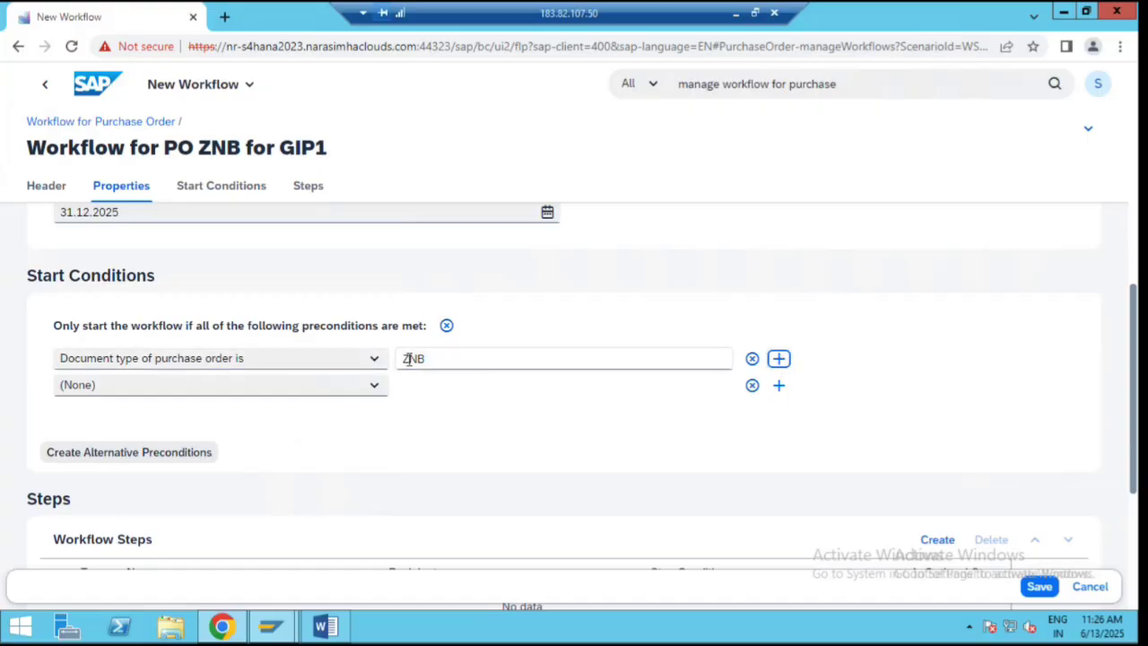
{"action": "left_click", "coordinate": [375, 390]}
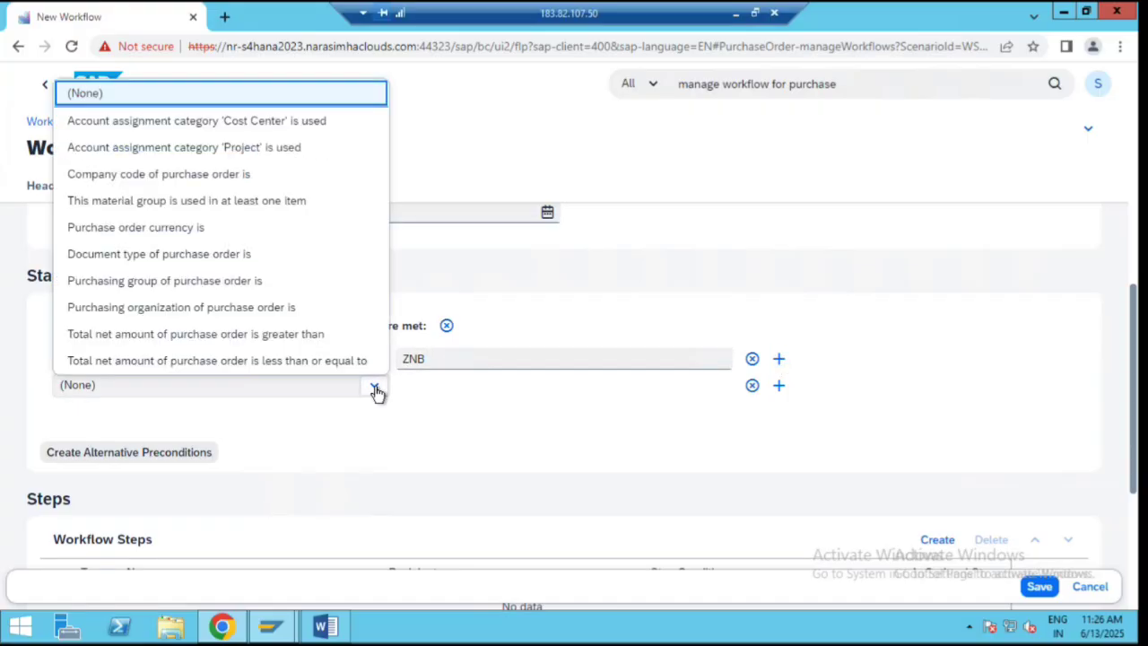
{"action": "left_click", "coordinate": [212, 314]}
{"action": "left_click", "coordinate": [437, 386]}
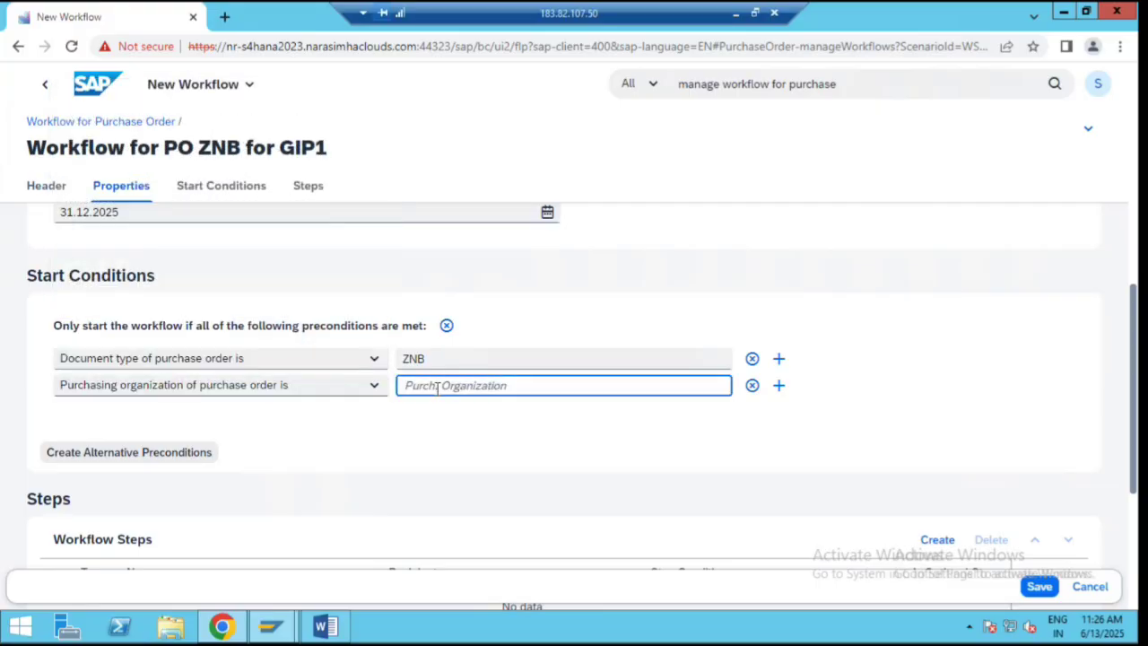
{"action": "type", "text": "GIp1"}
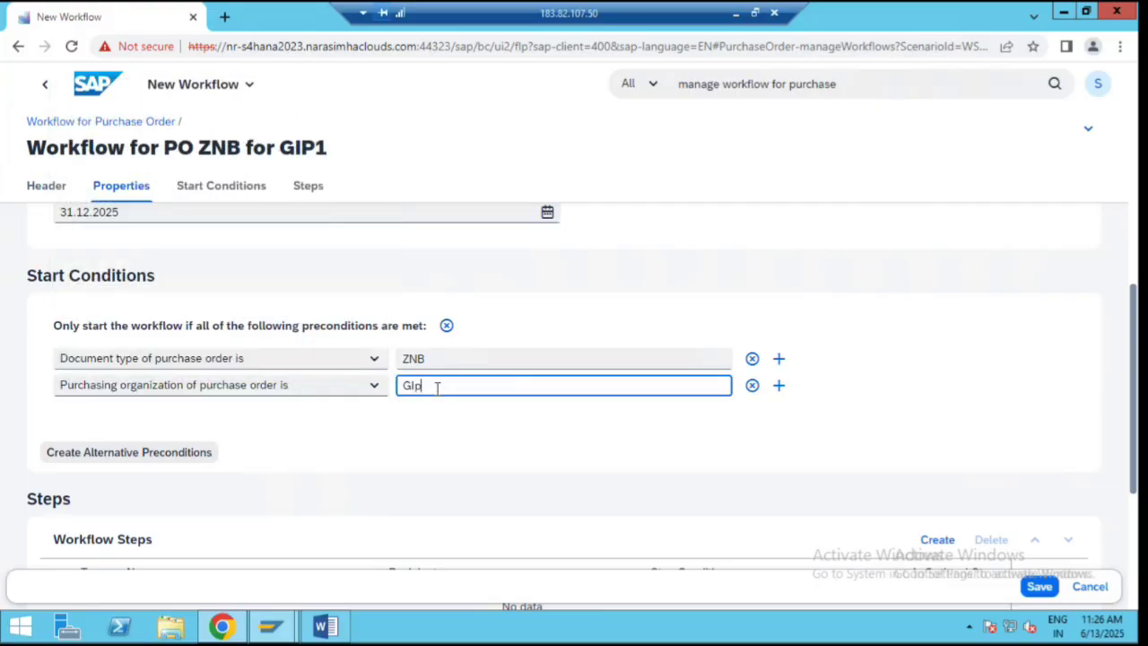
{"action": "key", "text": "BackSpace"}
{"action": "key", "text": "BackSpace"}
{"action": "type", "text": "P1"}
{"action": "left_click", "coordinate": [374, 359]}
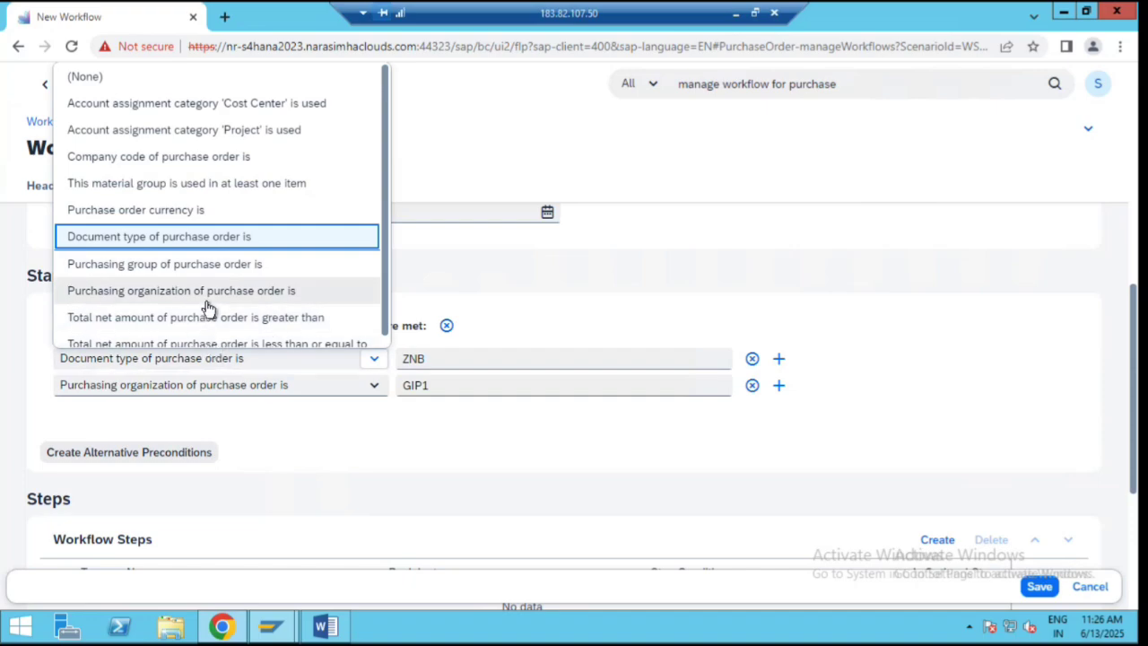
{"action": "left_click", "coordinate": [507, 437]}
Add the start condition "Purchasing group of purchase order is" with the value GI1
{"action": "left_click", "coordinate": [779, 385]}
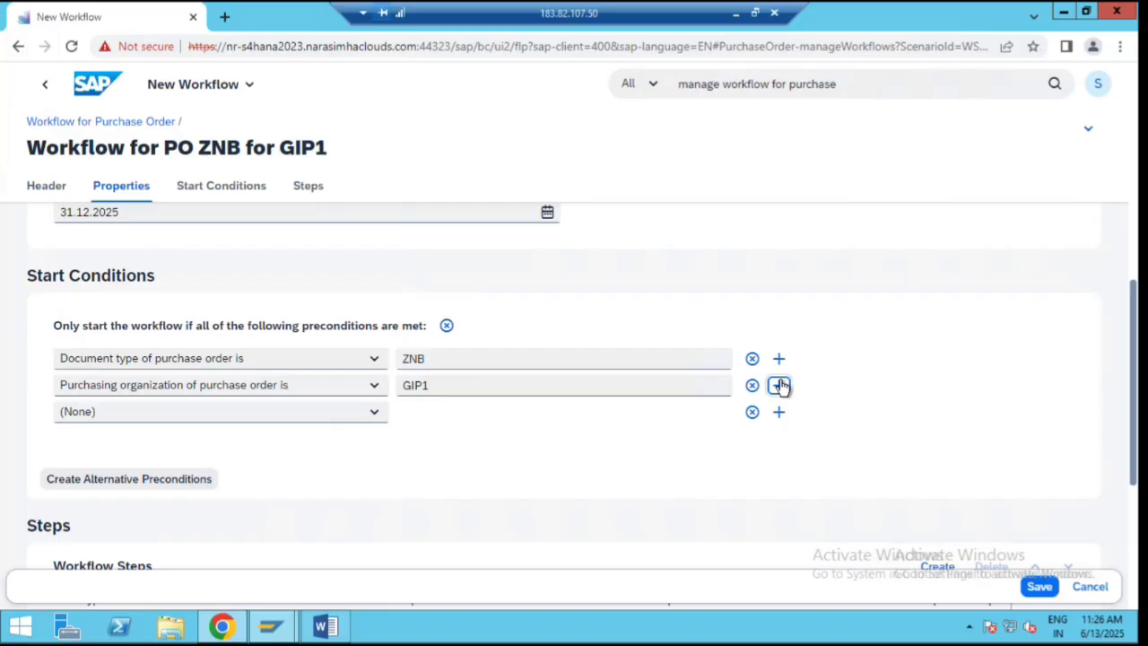
{"action": "left_click", "coordinate": [374, 413]}
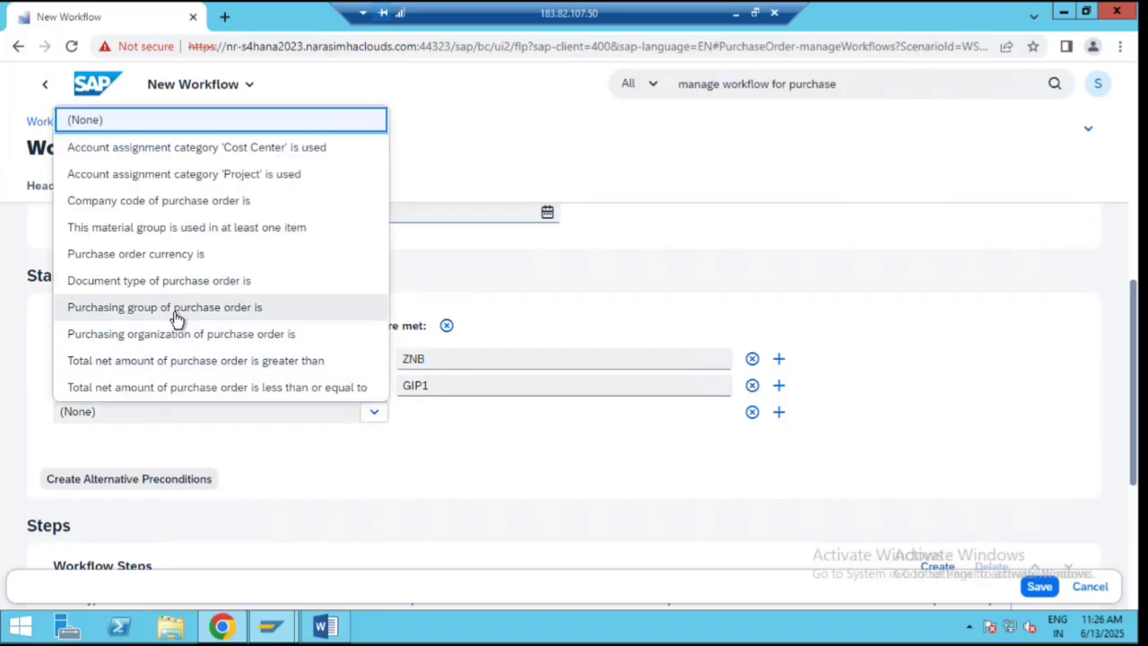
{"action": "left_click", "coordinate": [177, 310]}
{"action": "left_click", "coordinate": [434, 413]}
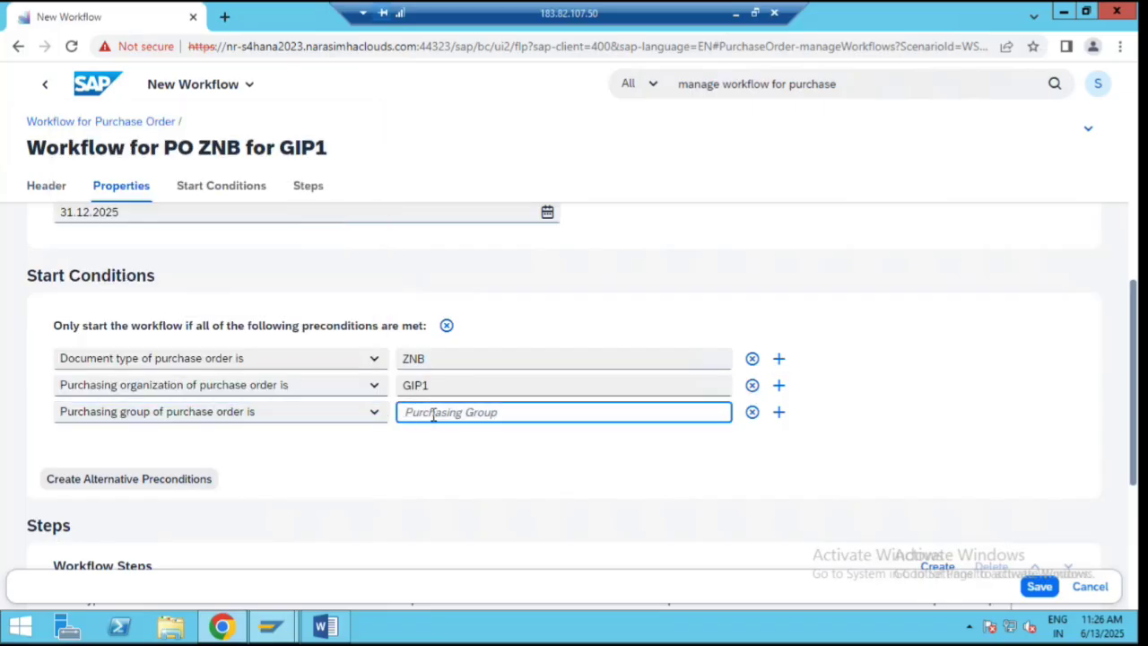
{"action": "type", "text": "GI1"}
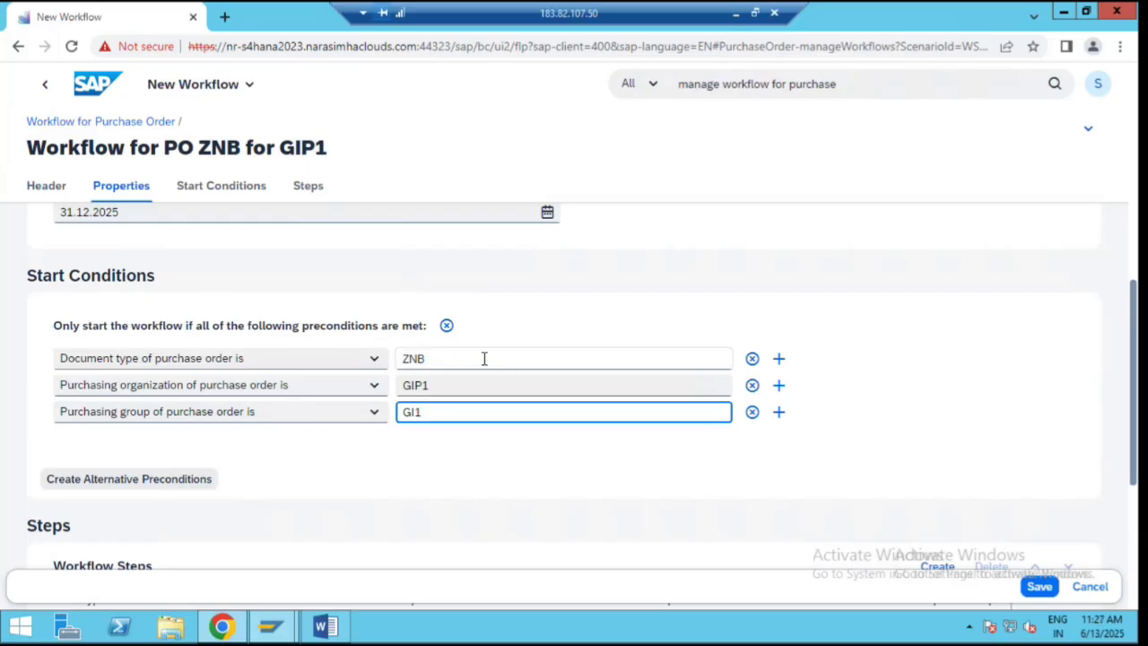
{"action": "double_click", "coordinate": [440, 359]}
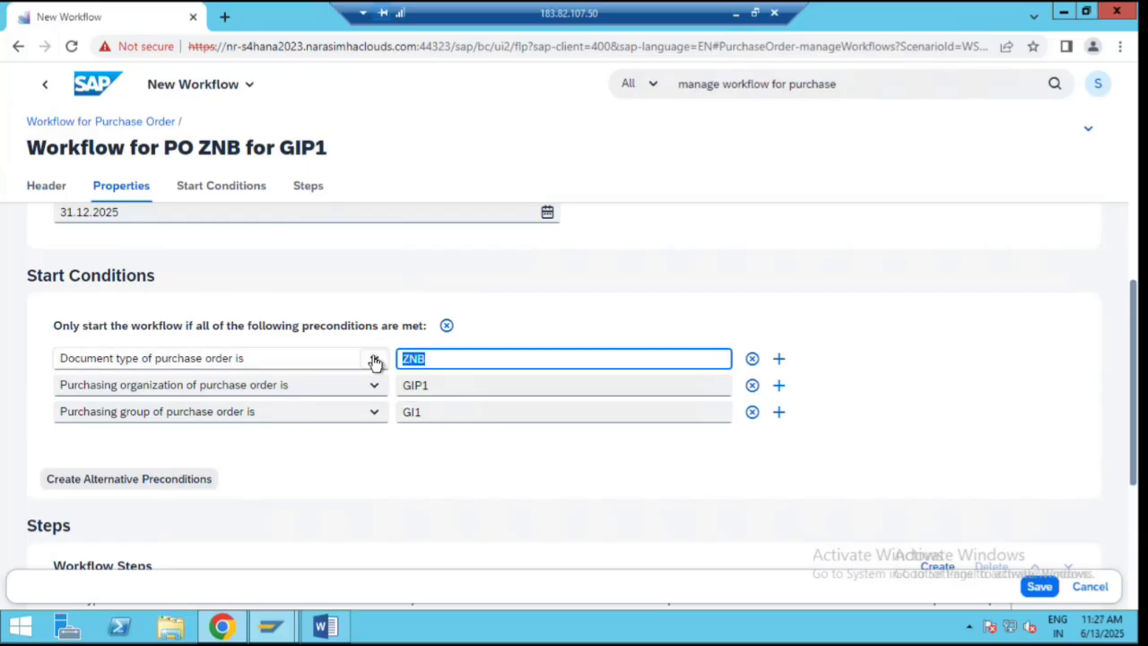
{"action": "double_click", "coordinate": [420, 385]}
{"action": "double_click", "coordinate": [411, 412]}
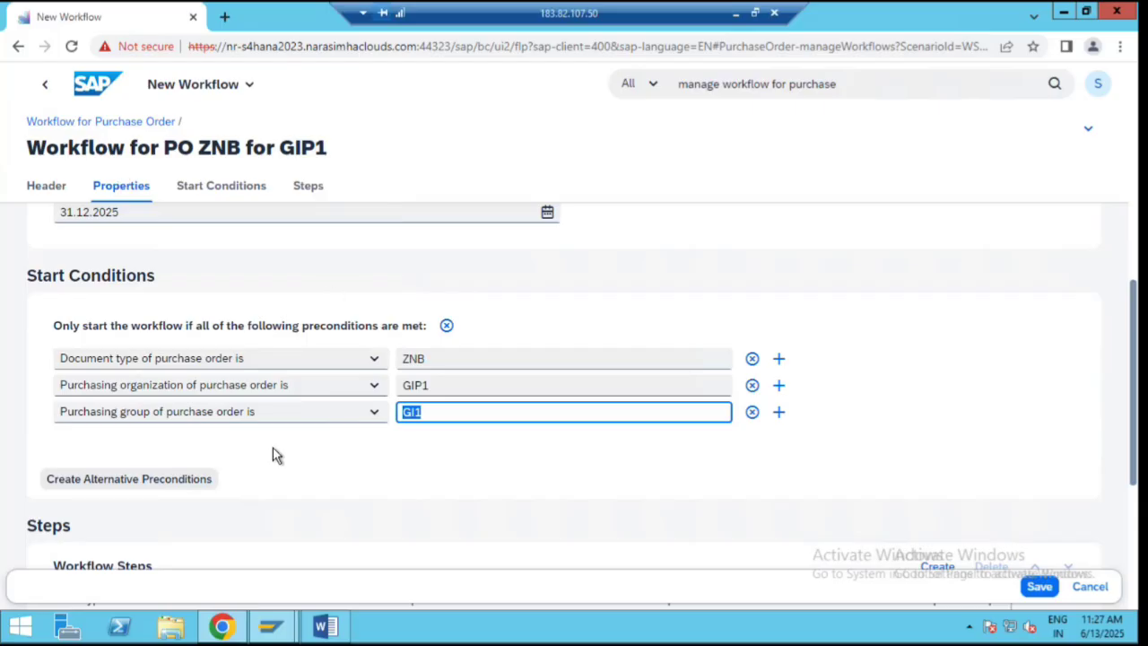
Start a new workflow step named "Level - 1" with the step type Release of Purchase Order
{"action": "scroll", "coordinate": [272, 455], "scroll_direction": "down", "scroll_amount": 1}
{"action": "scroll", "coordinate": [273, 455], "scroll_direction": "down", "scroll_amount": 1}
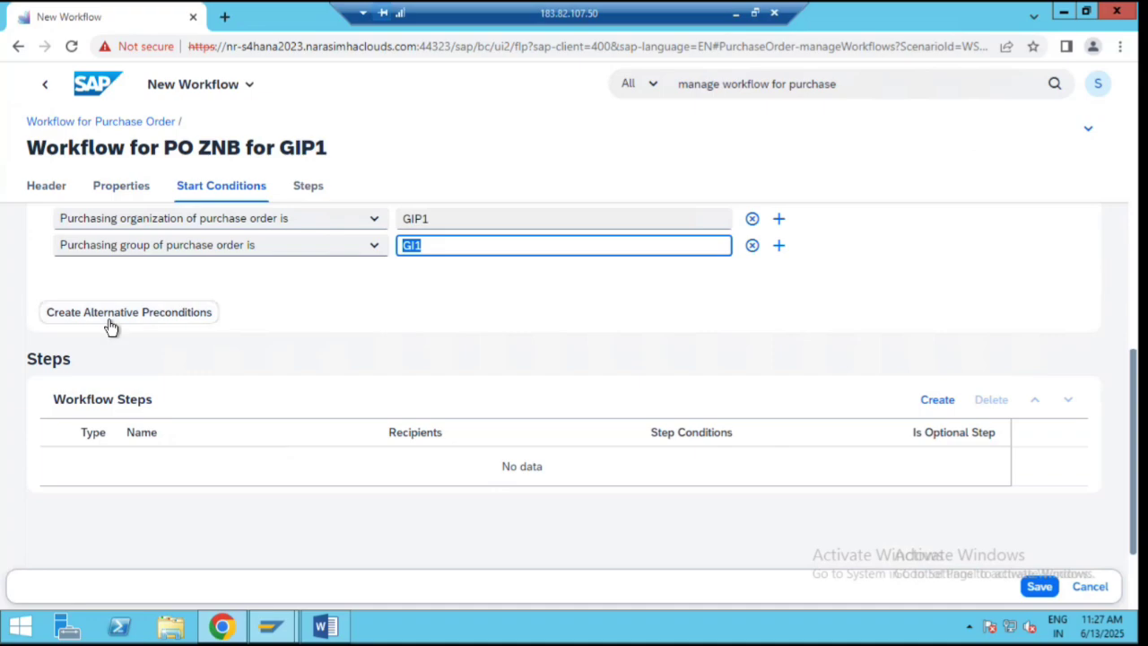
{"action": "left_click", "coordinate": [938, 401]}
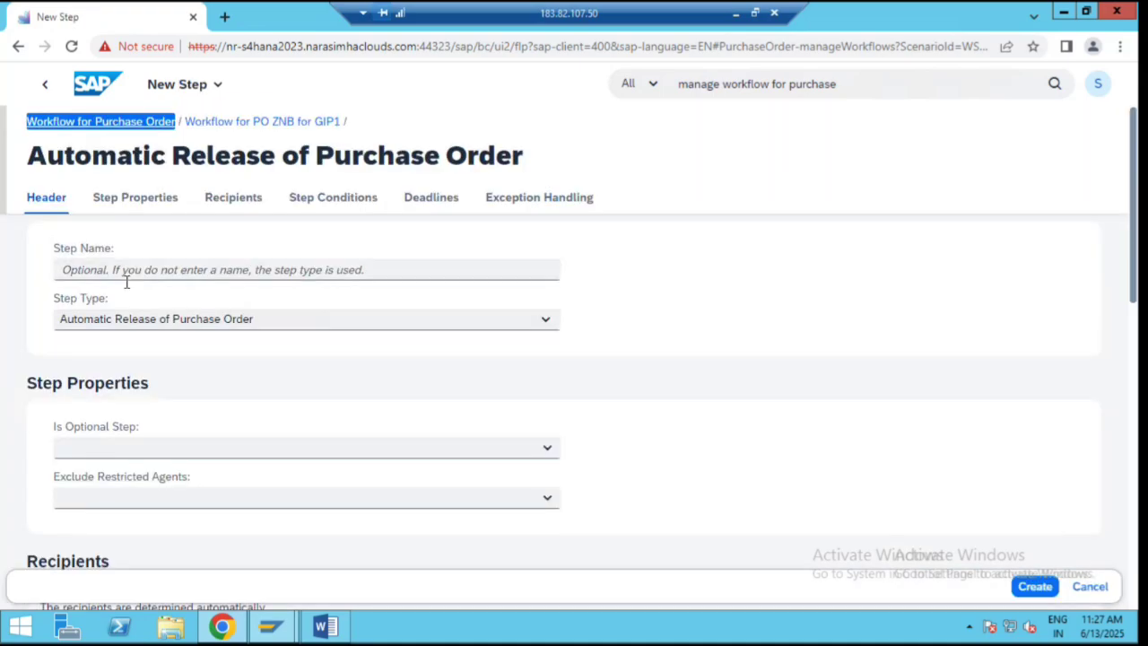
{"action": "left_click", "coordinate": [127, 274]}
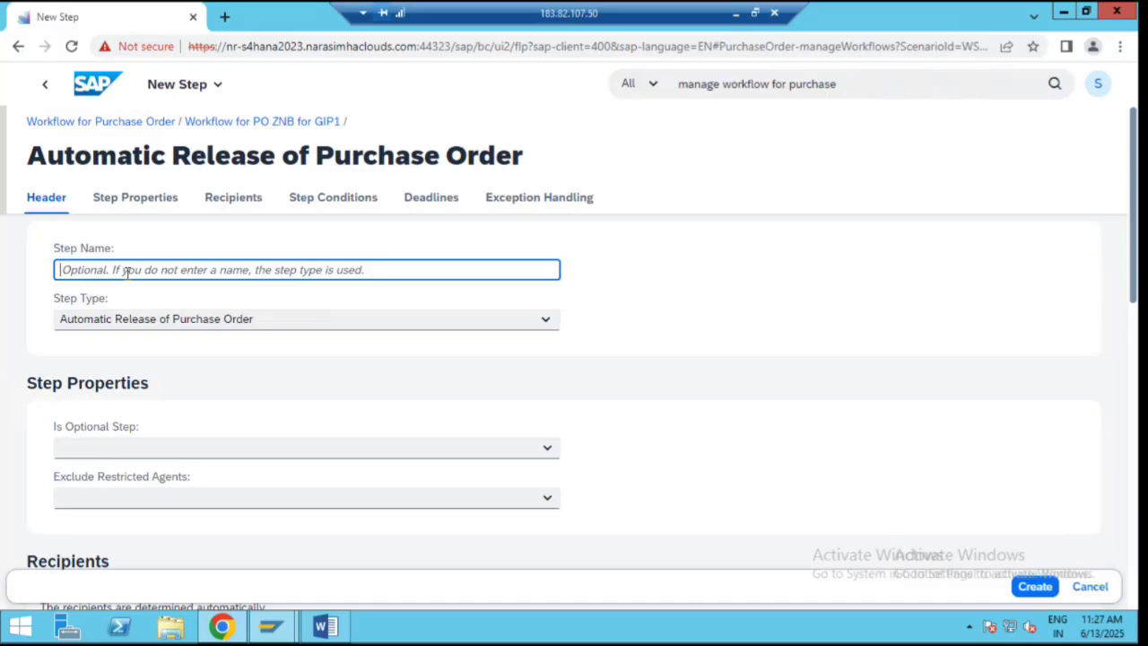
{"action": "type", "text": "Lev"}
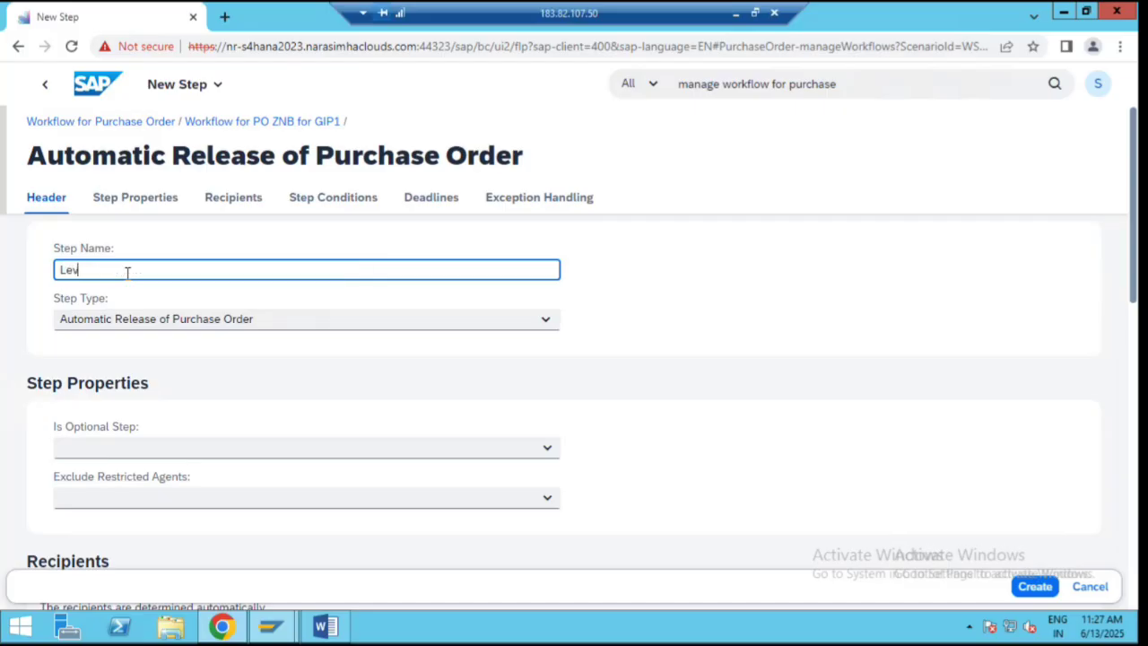
{"action": "type", "text": "el - 1"}
{"action": "left_click", "coordinate": [244, 321]}
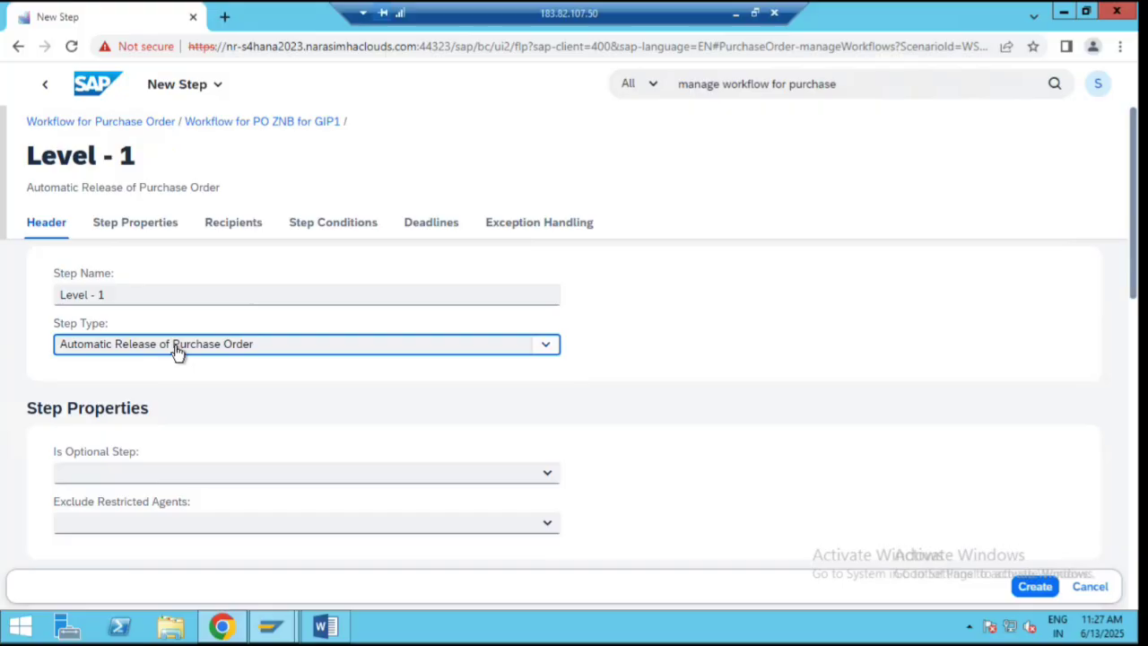
{"action": "left_click", "coordinate": [175, 350]}
{"action": "left_click", "coordinate": [152, 404]}
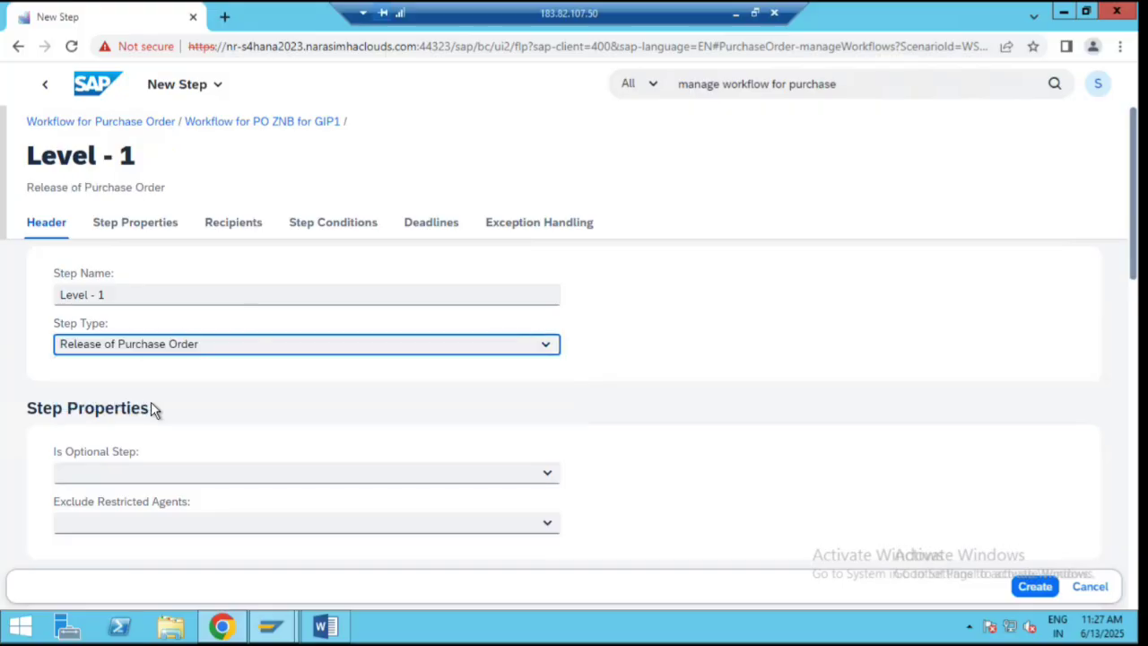
Check the optional-step setting and try assigning the recipients by User before returning the assignment to Role
{"action": "scroll", "coordinate": [209, 369], "scroll_direction": "down", "scroll_amount": 1}
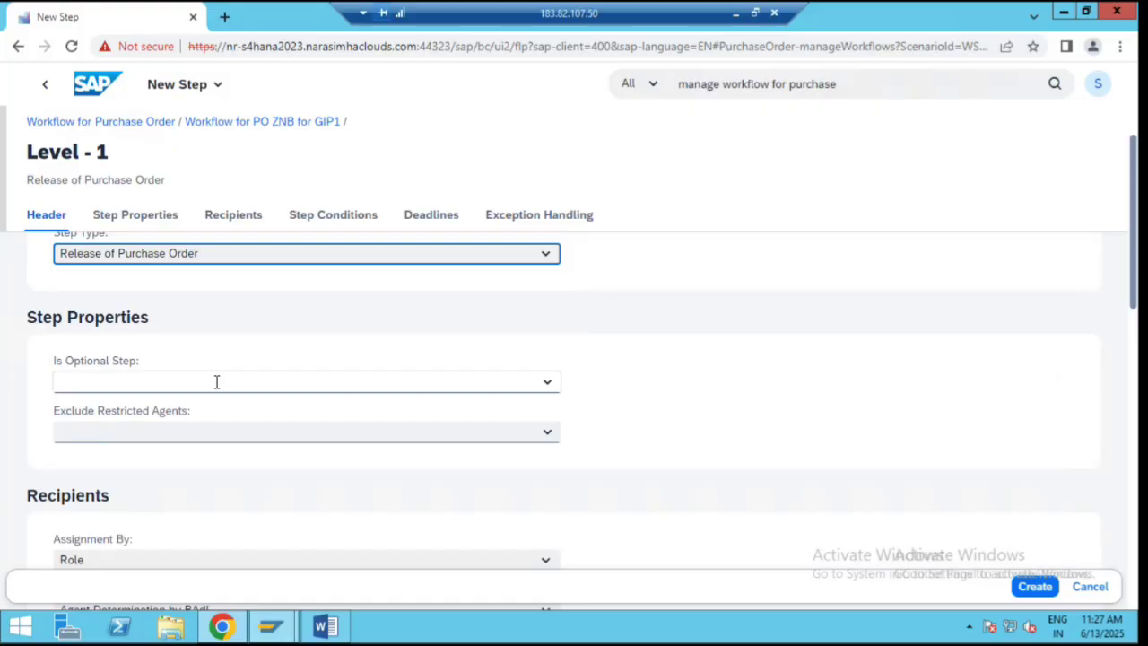
{"action": "left_click", "coordinate": [216, 383]}
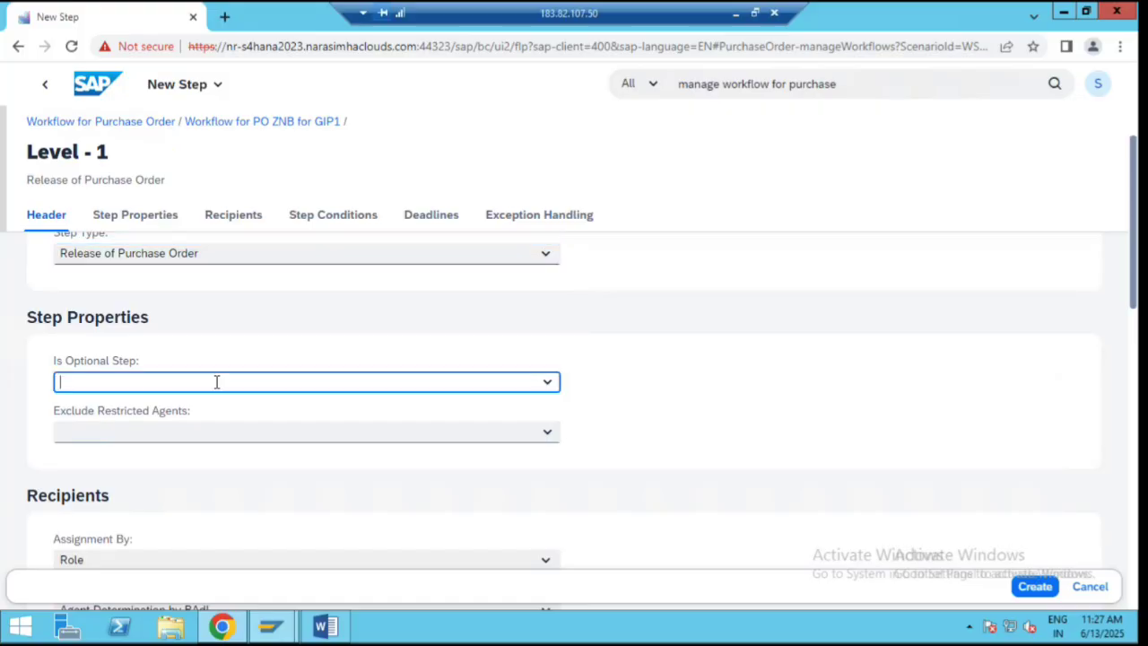
{"action": "left_click", "coordinate": [547, 386]}
{"action": "scroll", "coordinate": [454, 414], "scroll_direction": "down", "scroll_amount": 2}
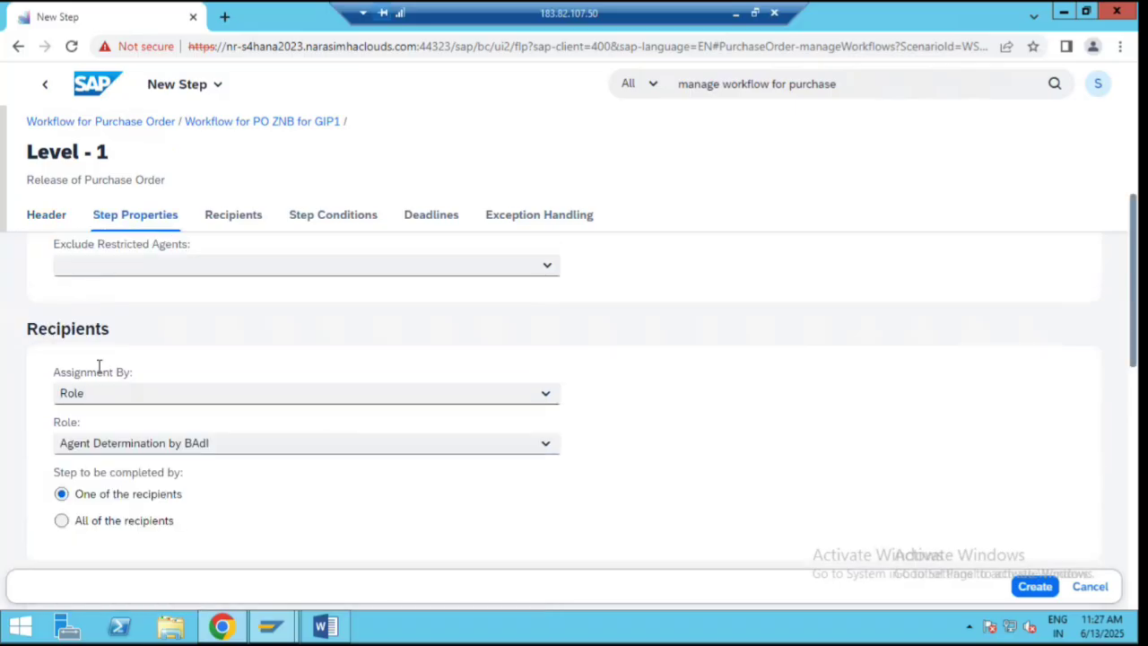
{"action": "left_click", "coordinate": [113, 394]}
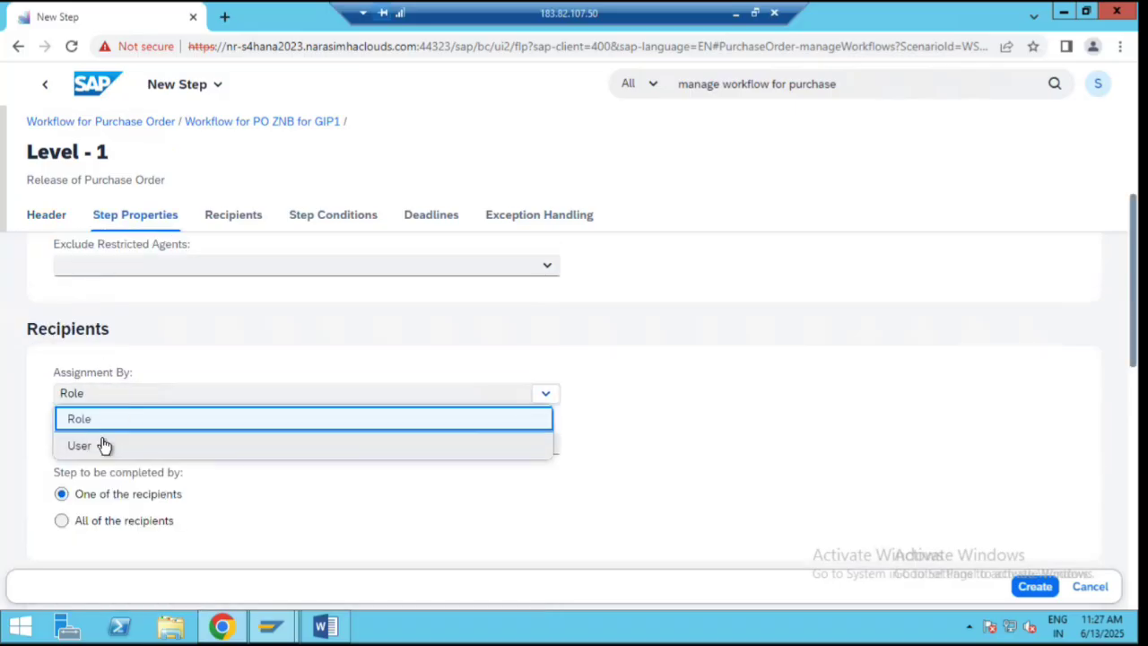
{"action": "left_click", "coordinate": [321, 425]}
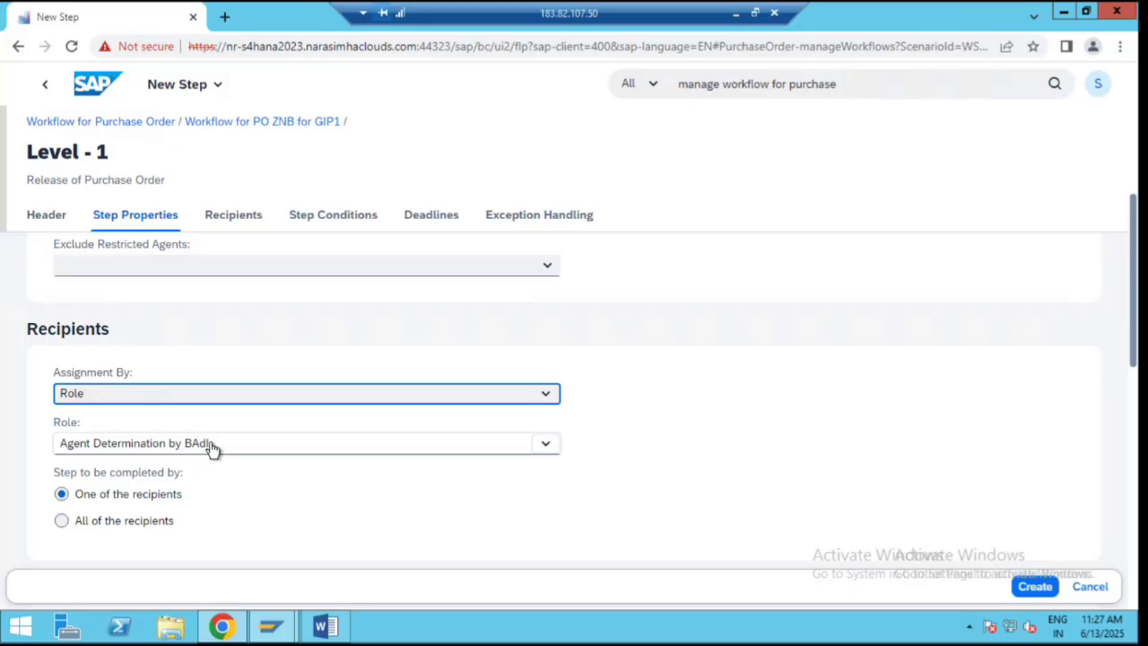
{"action": "left_click", "coordinate": [308, 396]}
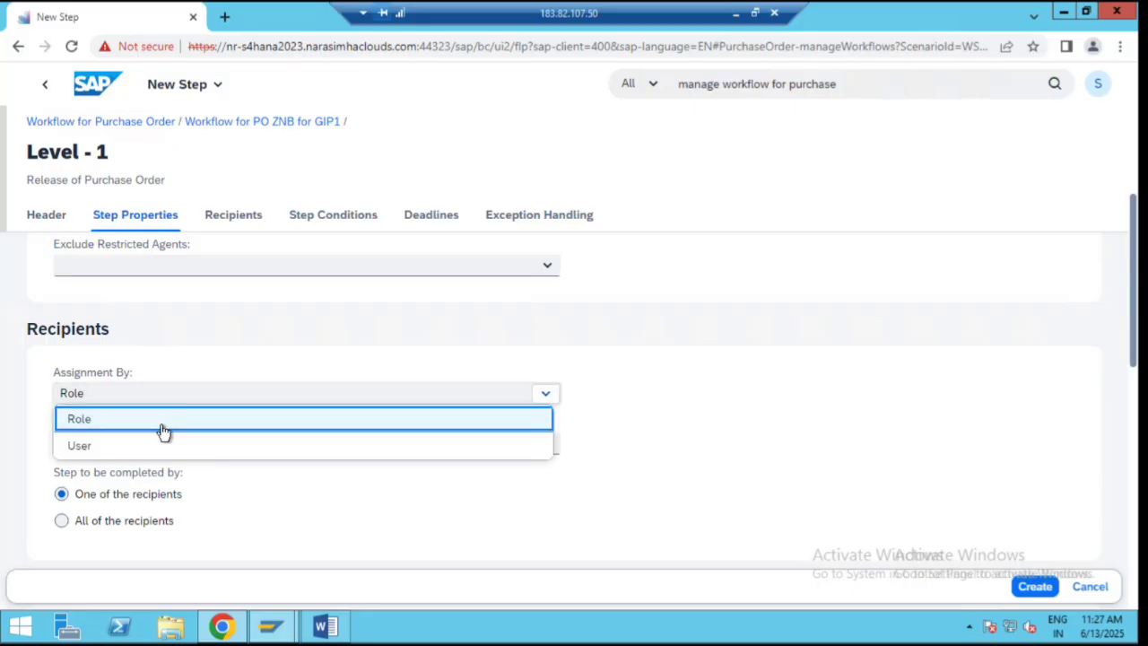
{"action": "left_click", "coordinate": [121, 447]}
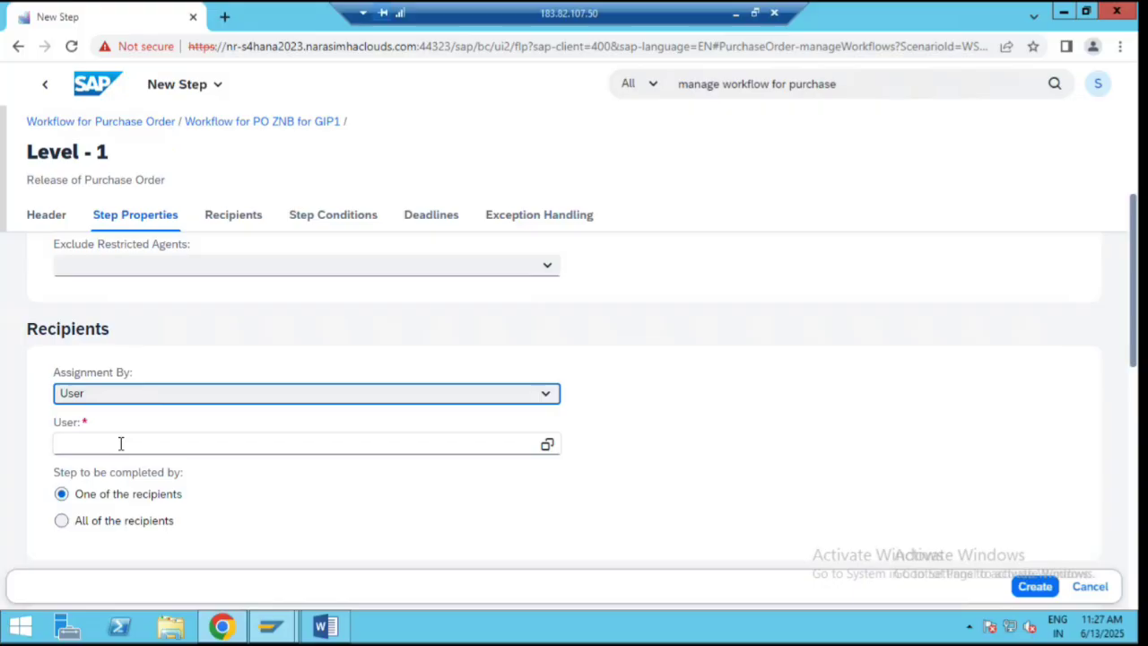
{"action": "left_click", "coordinate": [545, 393]}
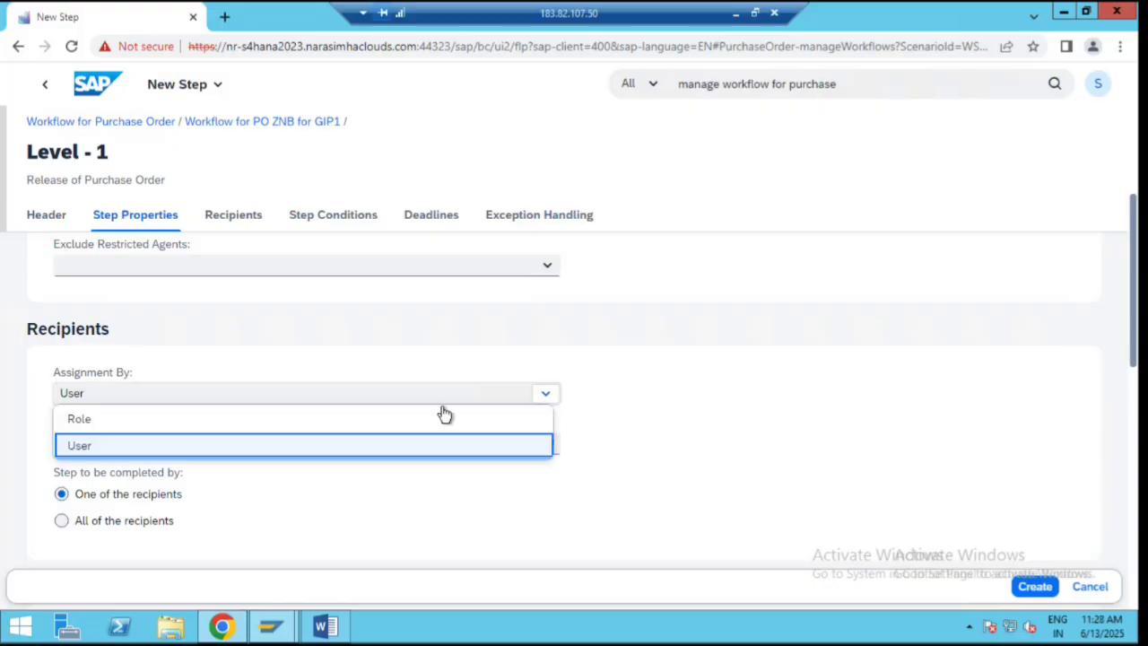
{"action": "left_click", "coordinate": [82, 421]}
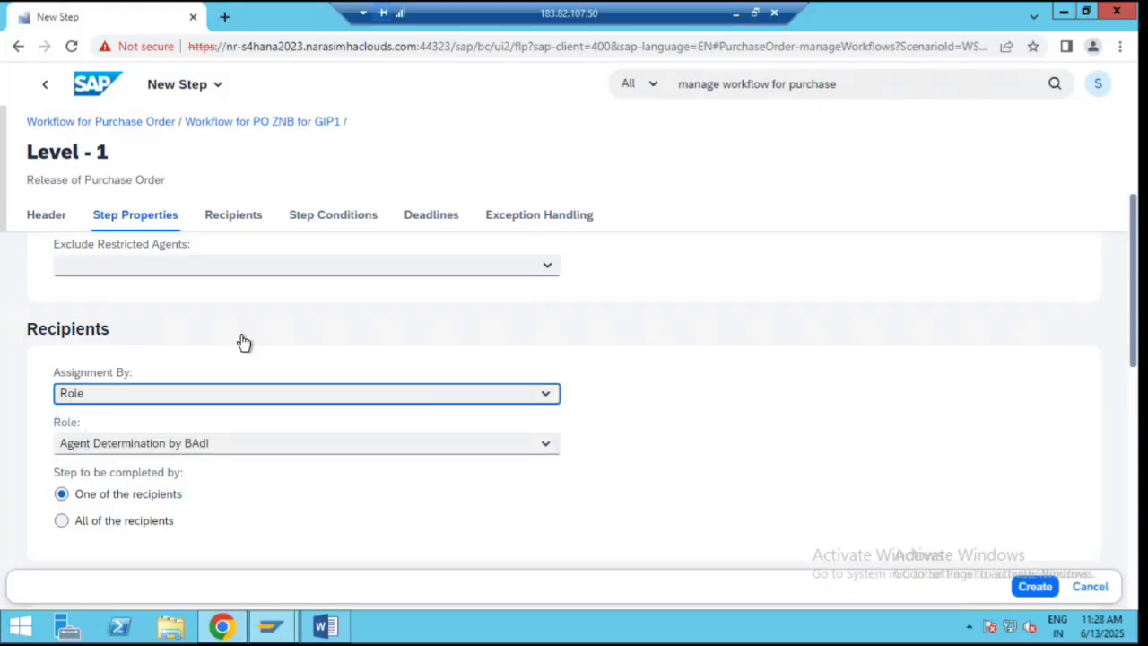
Add the step condition "Document type of purchase order is" with the value ZNB
{"action": "scroll", "coordinate": [269, 319], "scroll_direction": "down", "scroll_amount": 3}
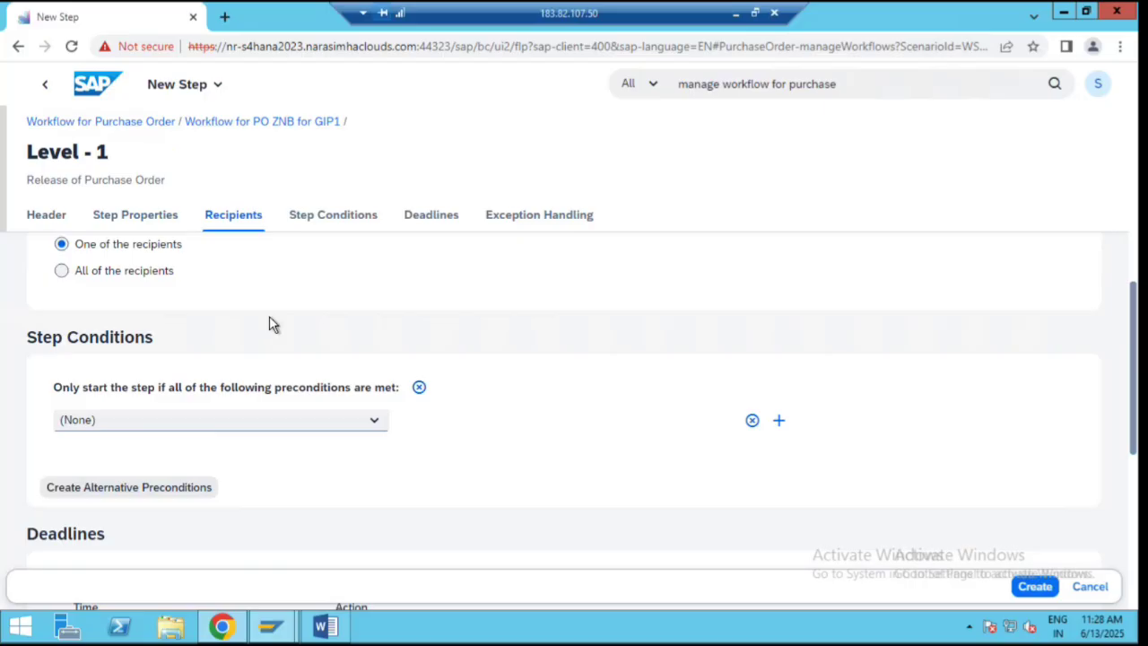
{"action": "left_click", "coordinate": [376, 423]}
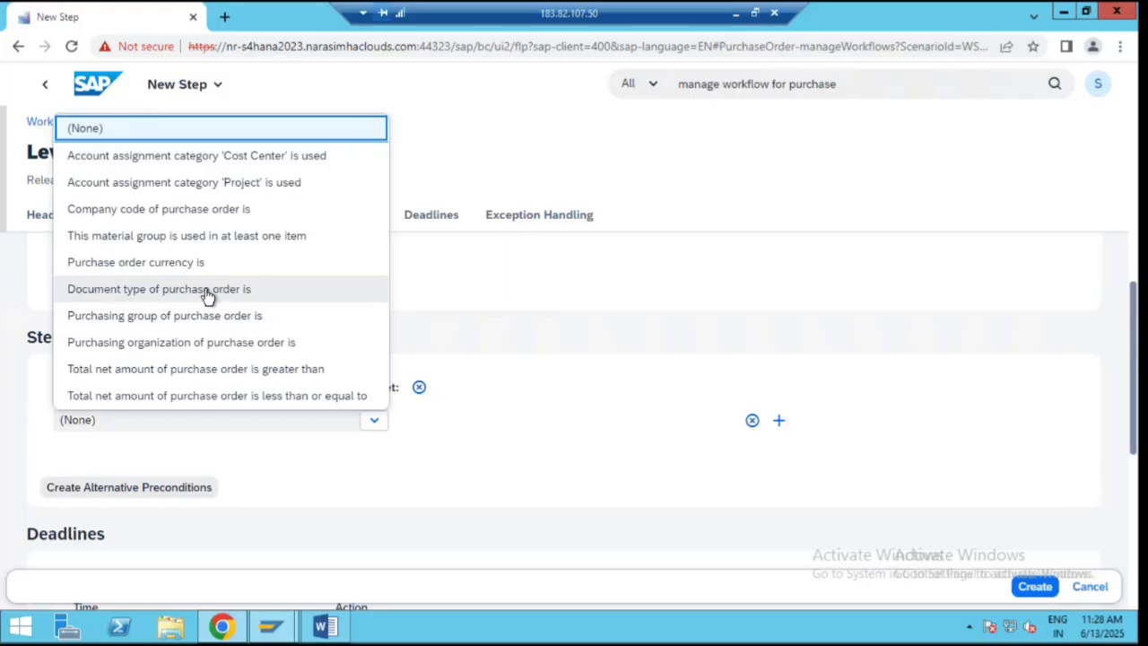
{"action": "left_click", "coordinate": [206, 295]}
{"action": "left_click", "coordinate": [482, 421]}
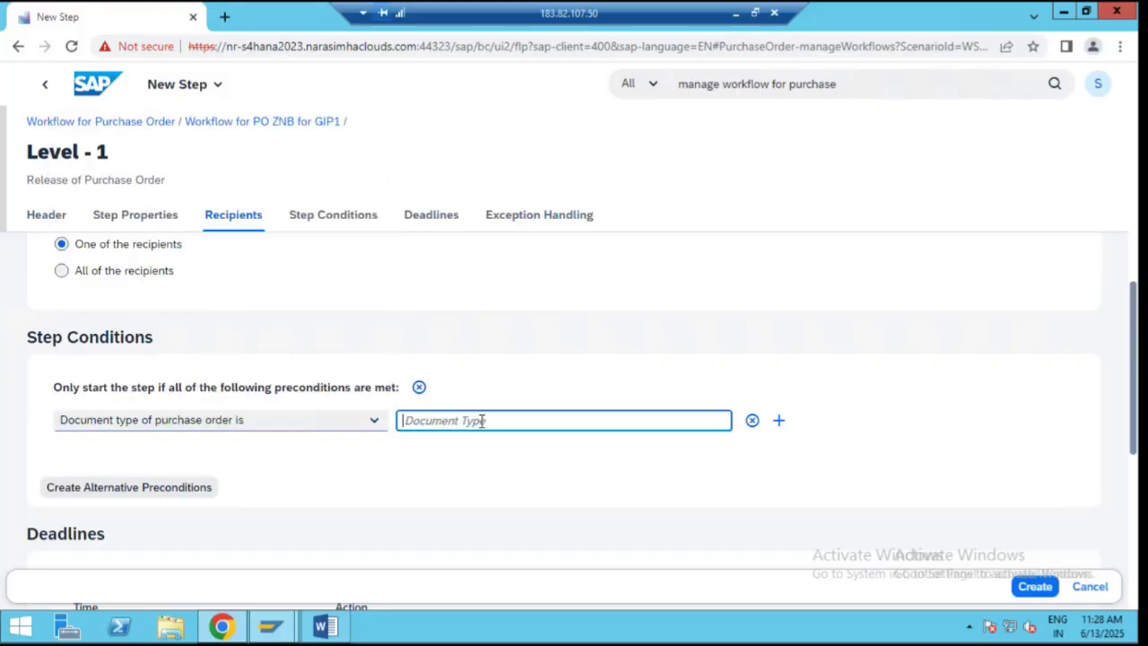
{"action": "type", "text": "ZNB"}
Add the step condition "Total net amount of purchase order is less than or equal to" with 10,000 INR
{"action": "left_click", "coordinate": [779, 420]}
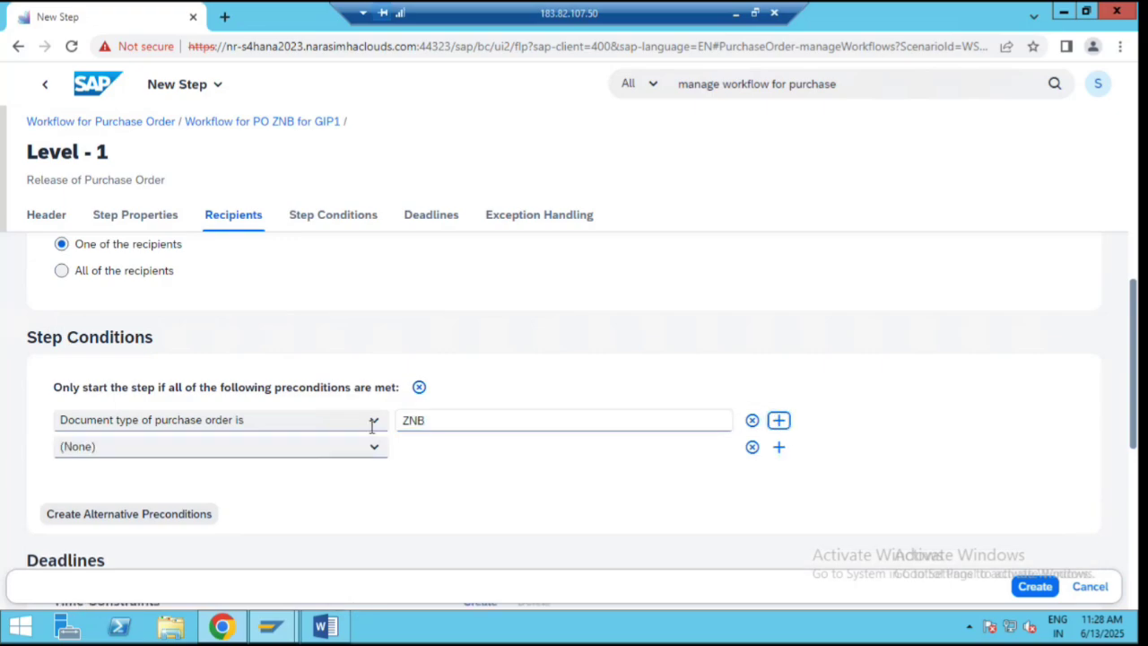
{"action": "left_click", "coordinate": [374, 449]}
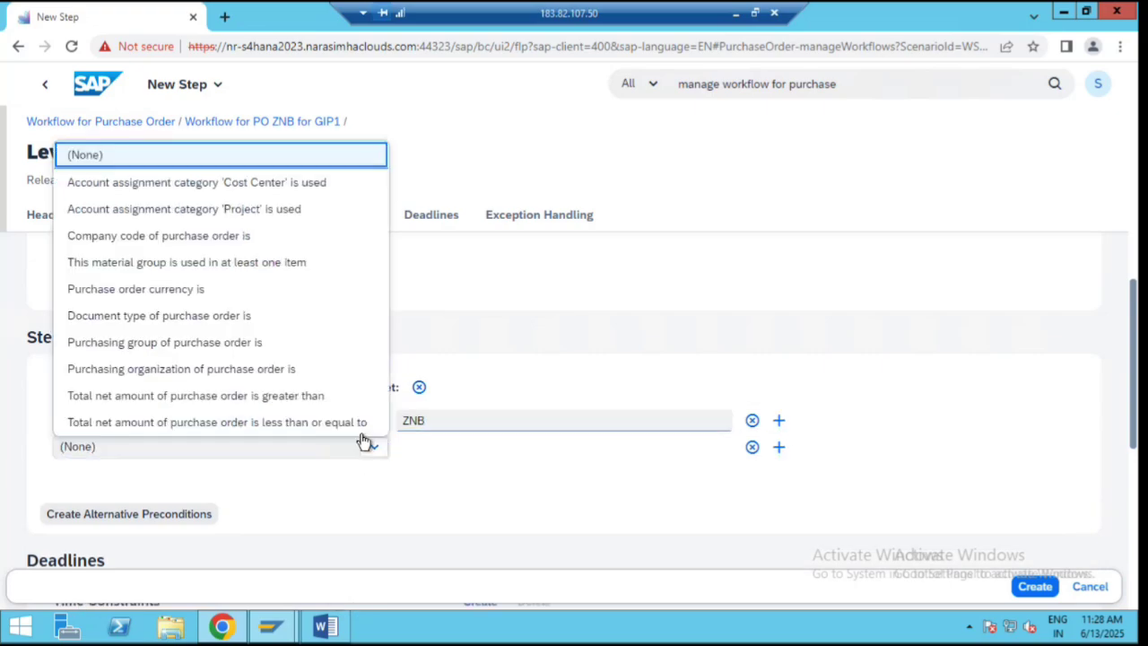
{"action": "left_click", "coordinate": [285, 432]}
{"action": "left_click", "coordinate": [493, 447]}
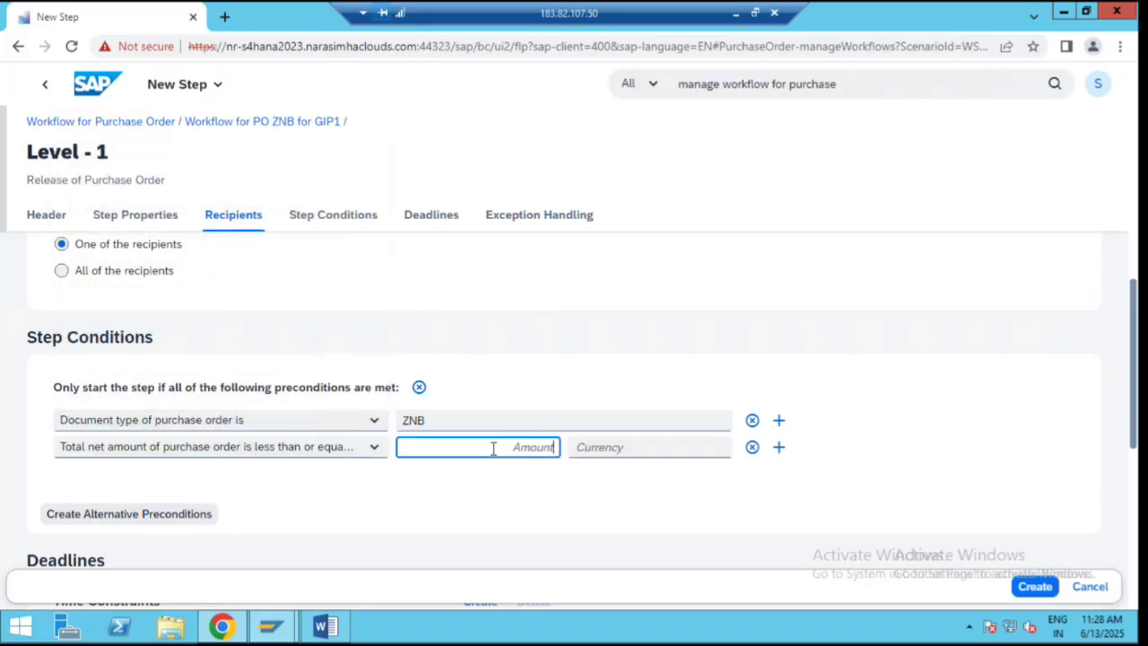
{"action": "type", "text": "10,000"}
{"action": "left_click", "coordinate": [587, 447]}
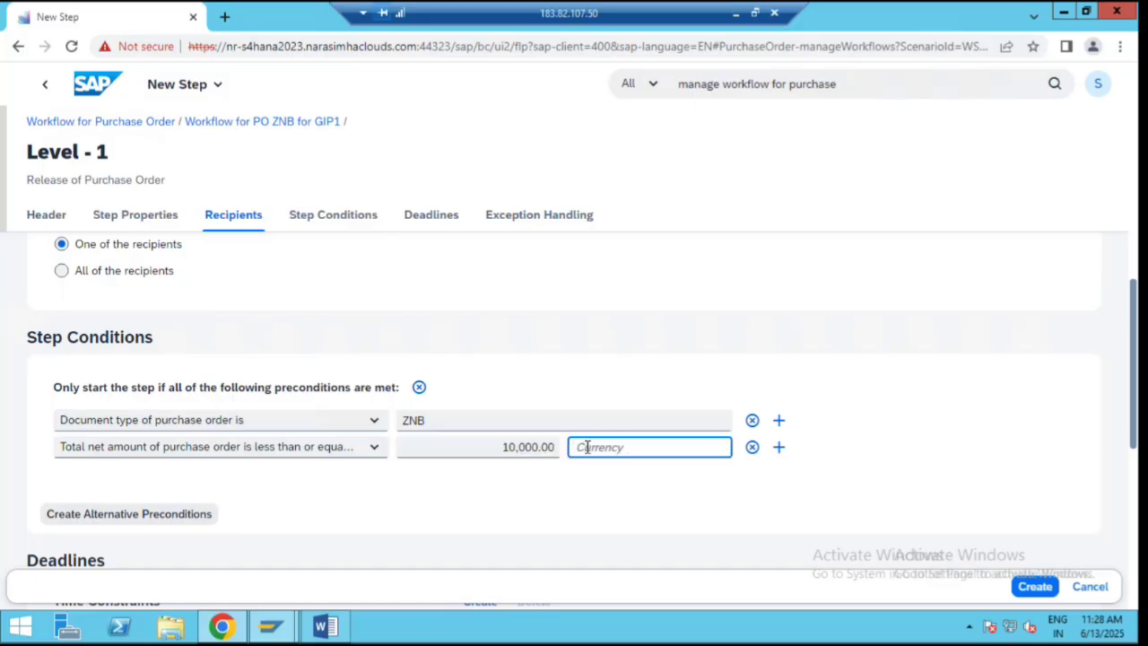
{"action": "type", "text": "INR"}
Create a Level - 1 deadline of 2 days after start of the approval workflow that marks the step as overdue
{"action": "scroll", "coordinate": [493, 353], "scroll_direction": "down", "scroll_amount": 1}
{"action": "scroll", "coordinate": [326, 423], "scroll_direction": "down", "scroll_amount": 1}
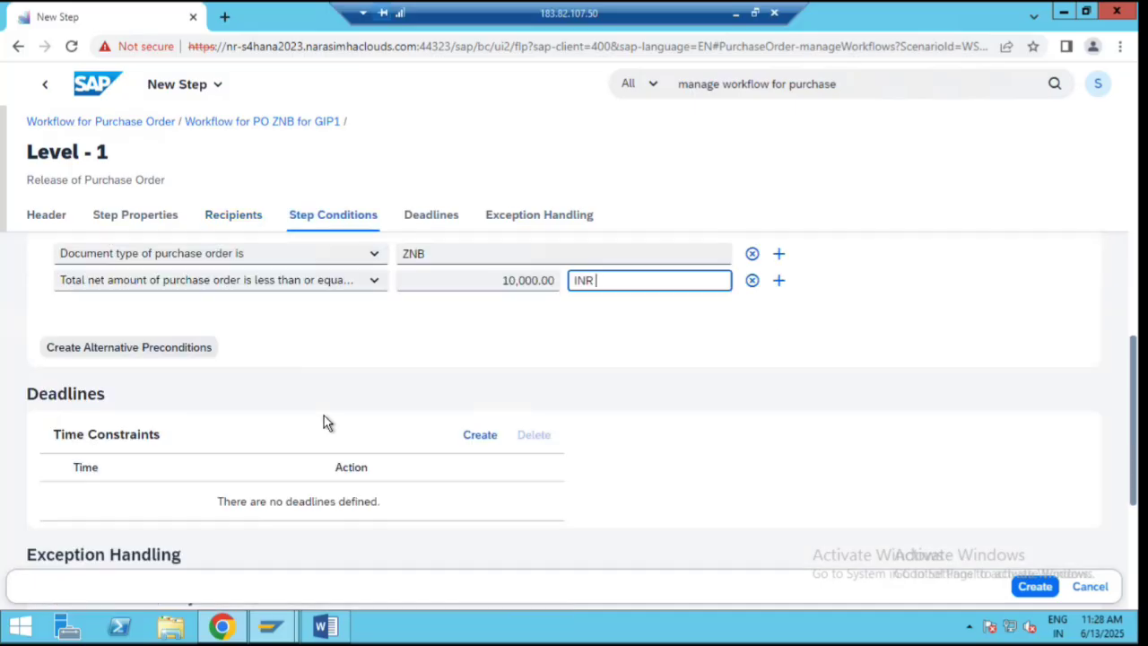
{"action": "left_click", "coordinate": [480, 436]}
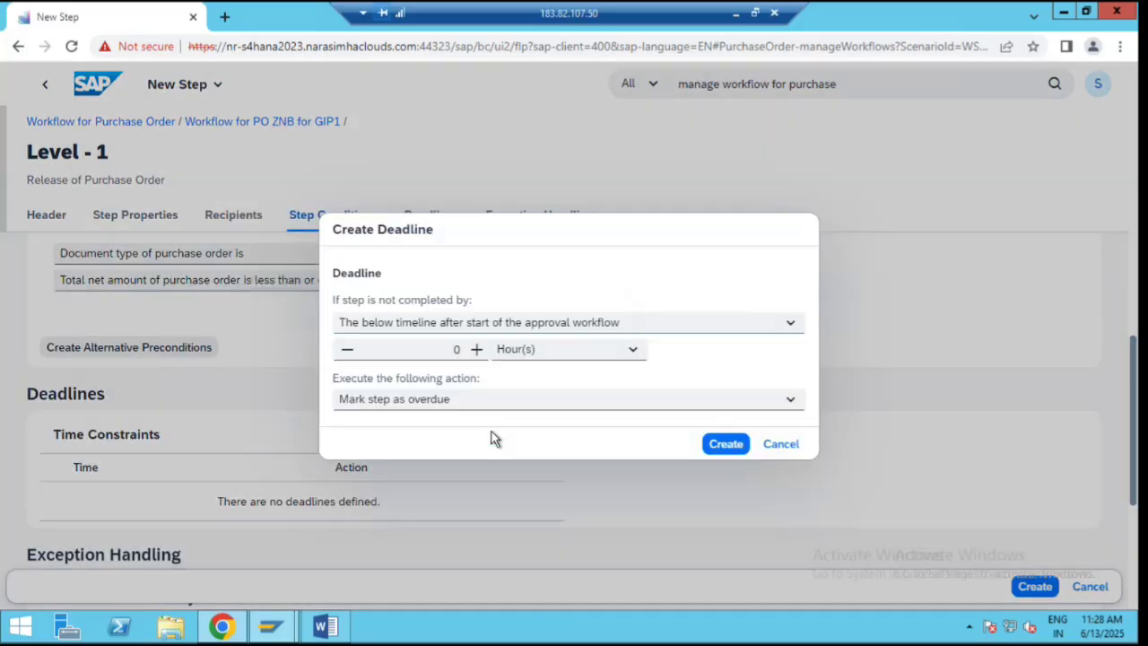
{"action": "left_click", "coordinate": [555, 330]}
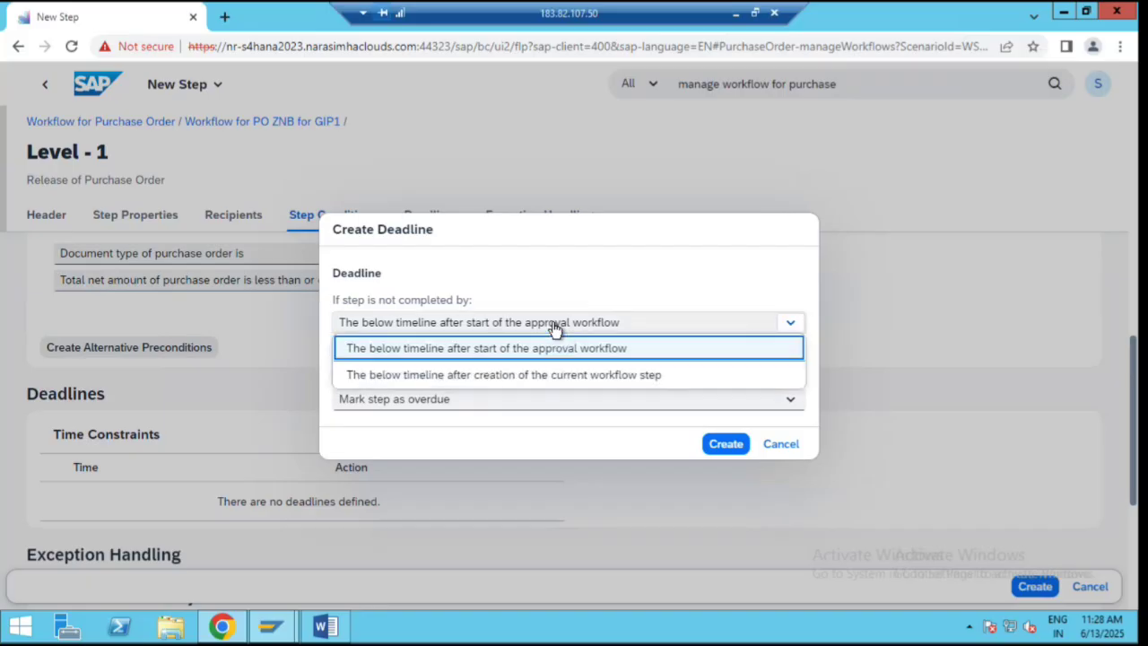
{"action": "left_click", "coordinate": [561, 349]}
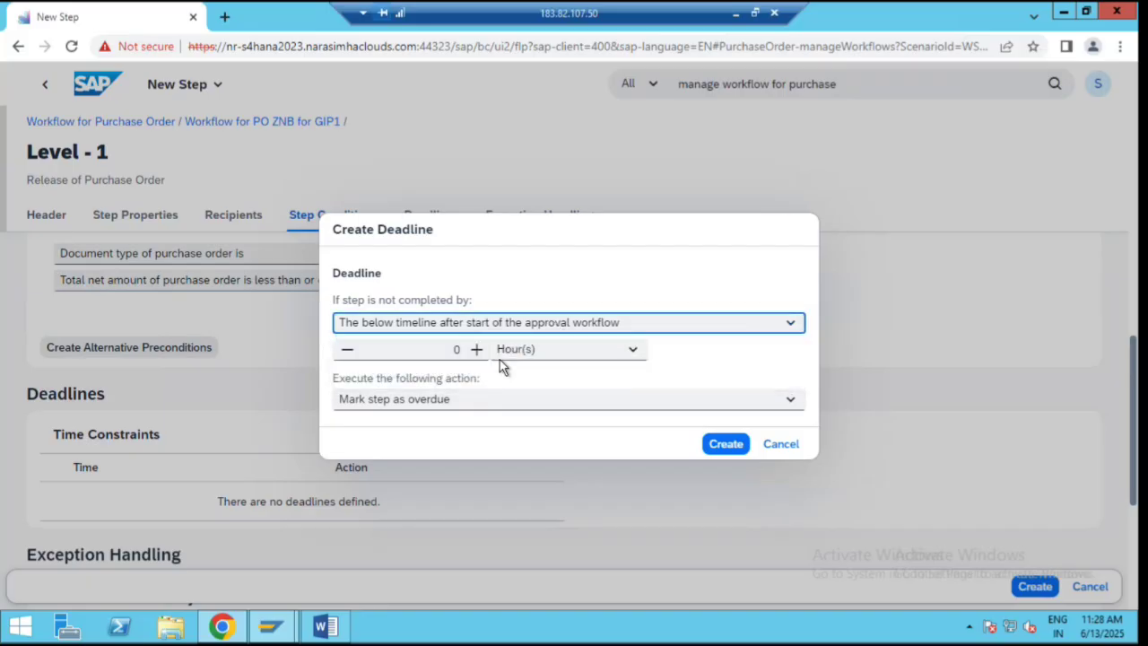
{"action": "left_click", "coordinate": [477, 351]}
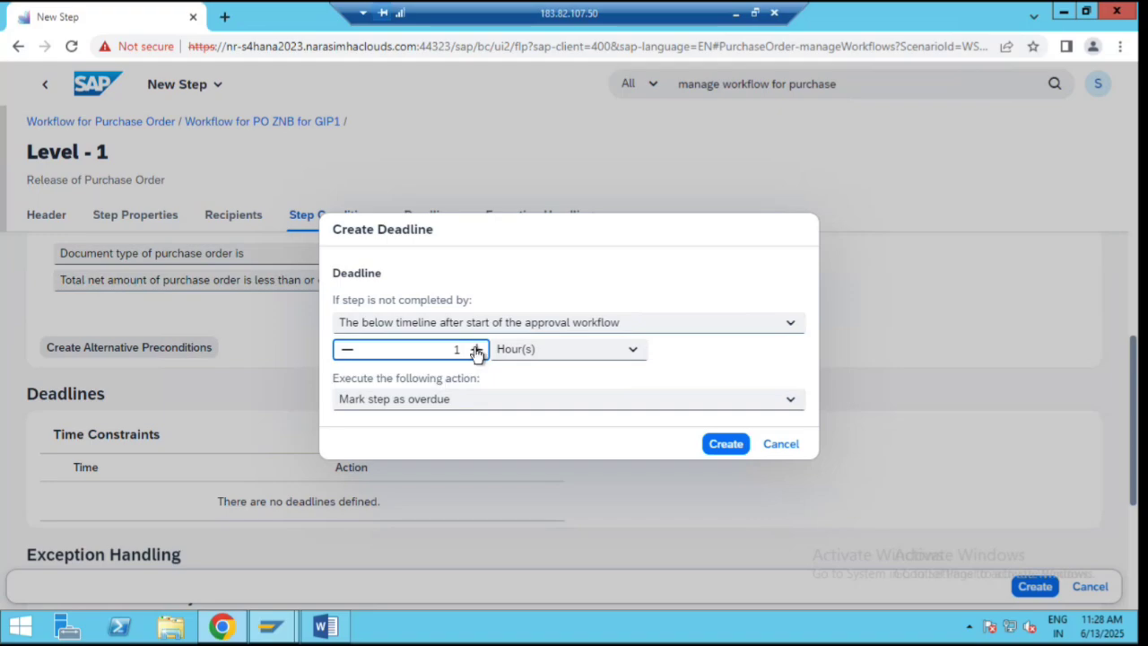
{"action": "left_click", "coordinate": [632, 357]}
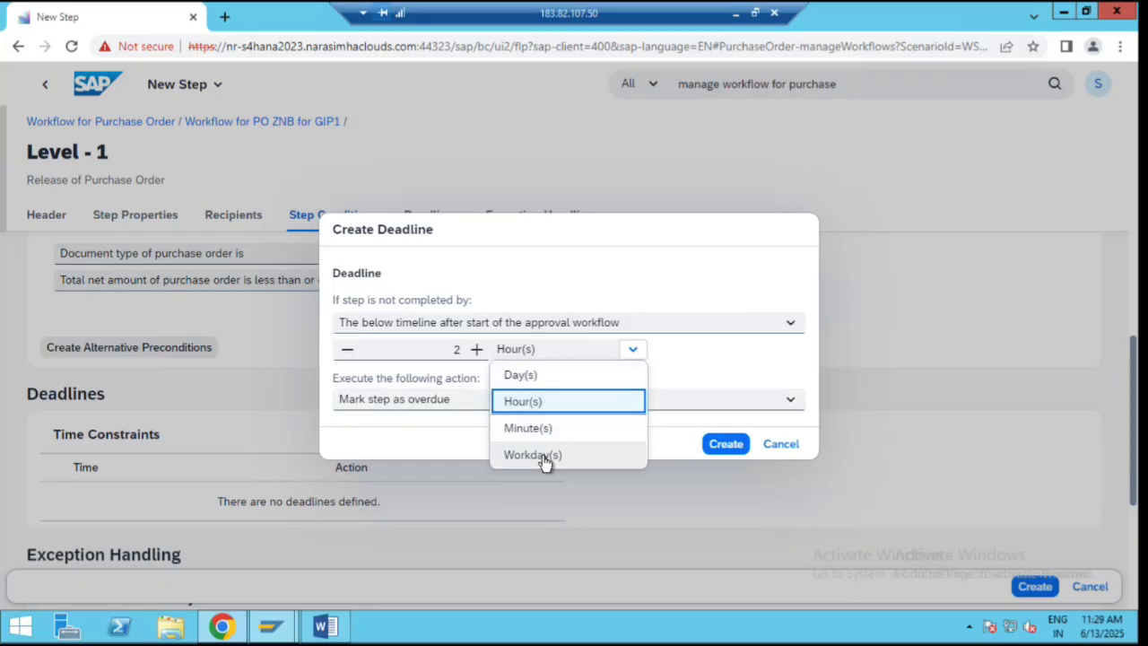
{"action": "left_click", "coordinate": [535, 379]}
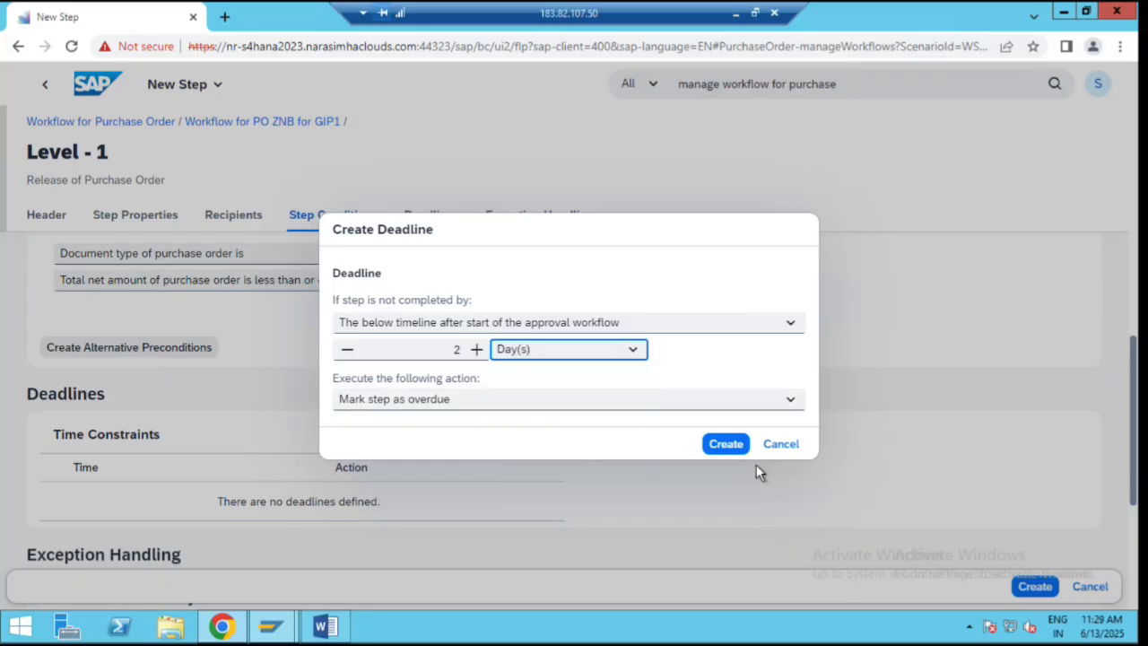
{"action": "left_click", "coordinate": [723, 446]}
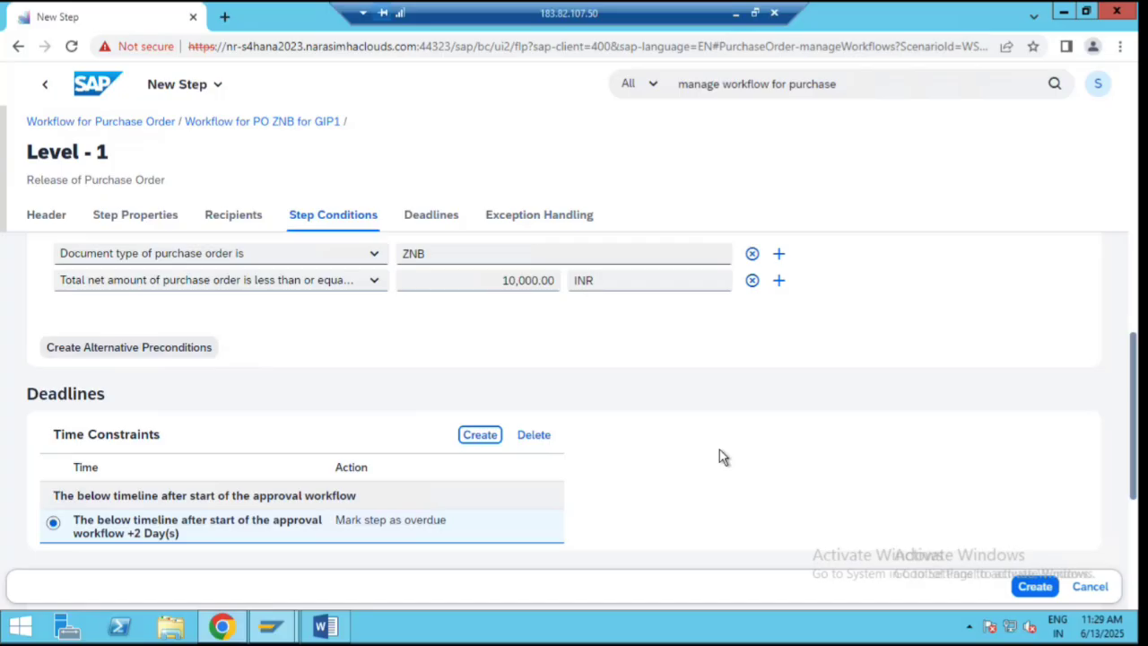
Set the action result for a rejected purchase order to Restart workflow and create the Level - 1 step
{"action": "scroll", "coordinate": [720, 451], "scroll_direction": "down", "scroll_amount": 1}
{"action": "scroll", "coordinate": [719, 449], "scroll_direction": "down", "scroll_amount": 2}
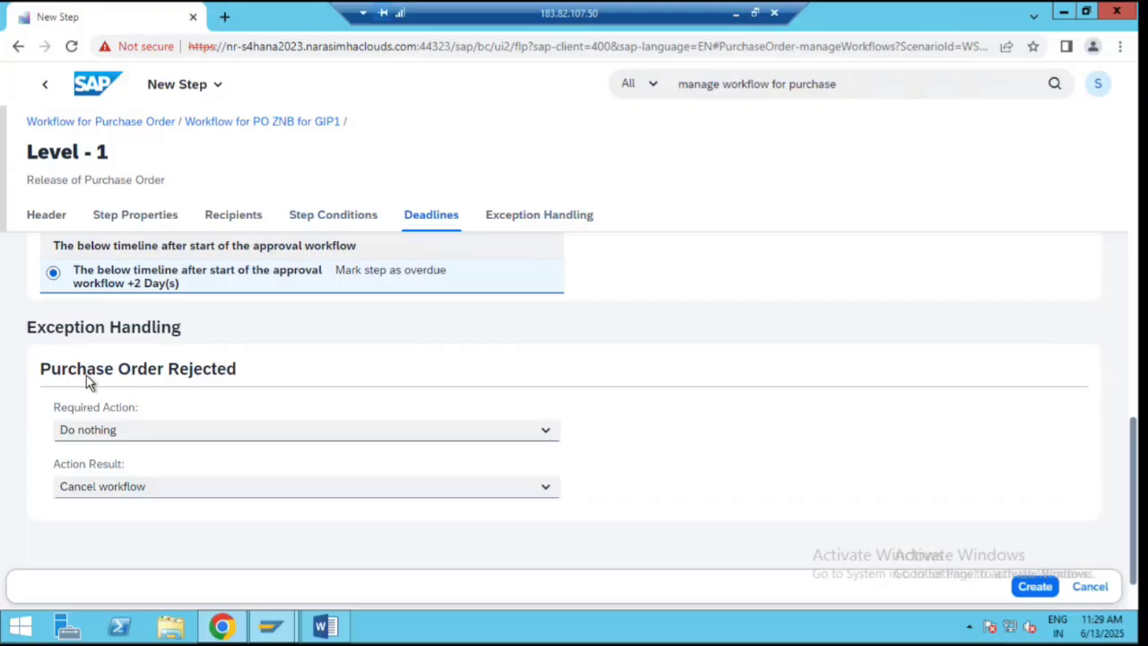
{"action": "left_click", "coordinate": [126, 432]}
{"action": "left_click", "coordinate": [129, 464]}
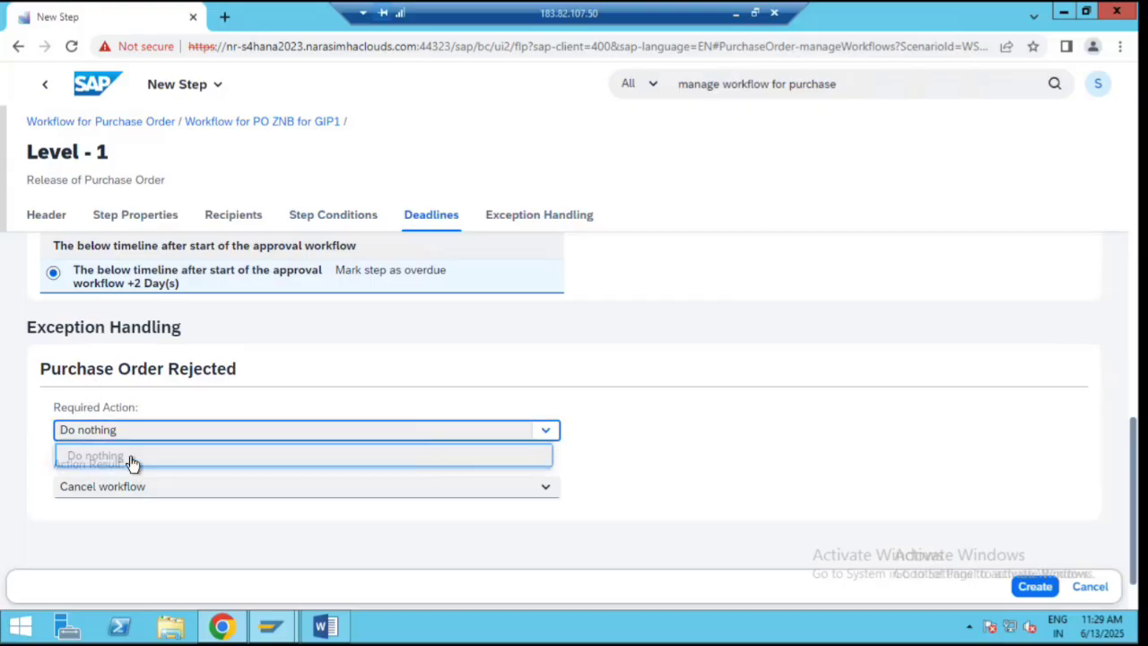
{"action": "left_click", "coordinate": [175, 495]}
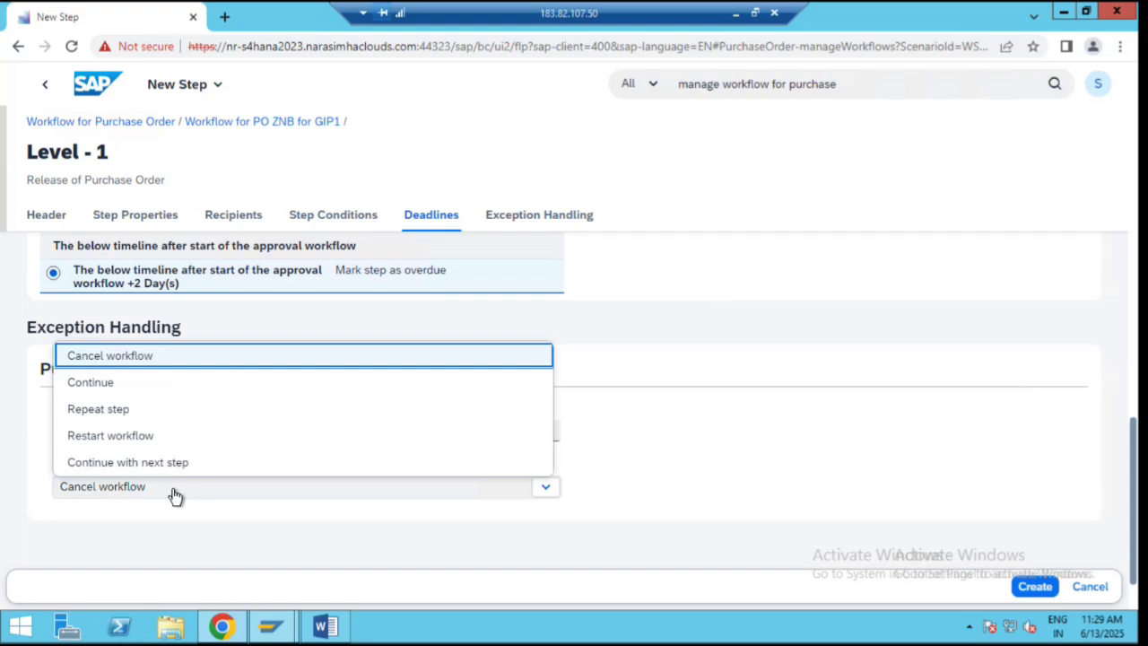
{"action": "left_click", "coordinate": [134, 438]}
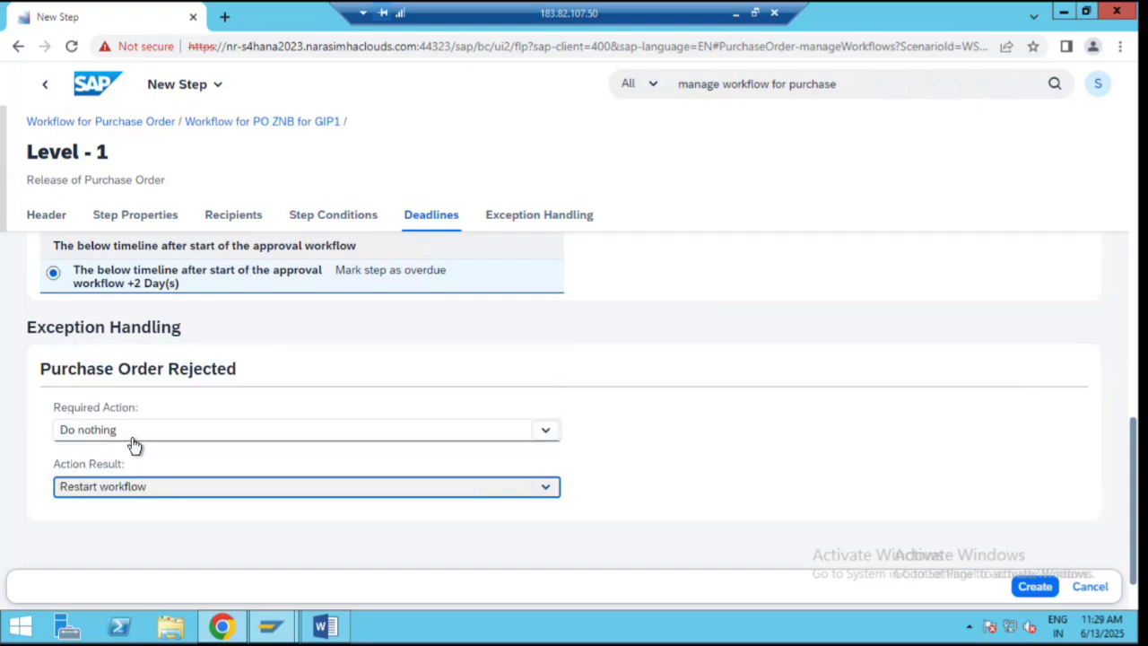
{"action": "left_click", "coordinate": [1034, 586]}
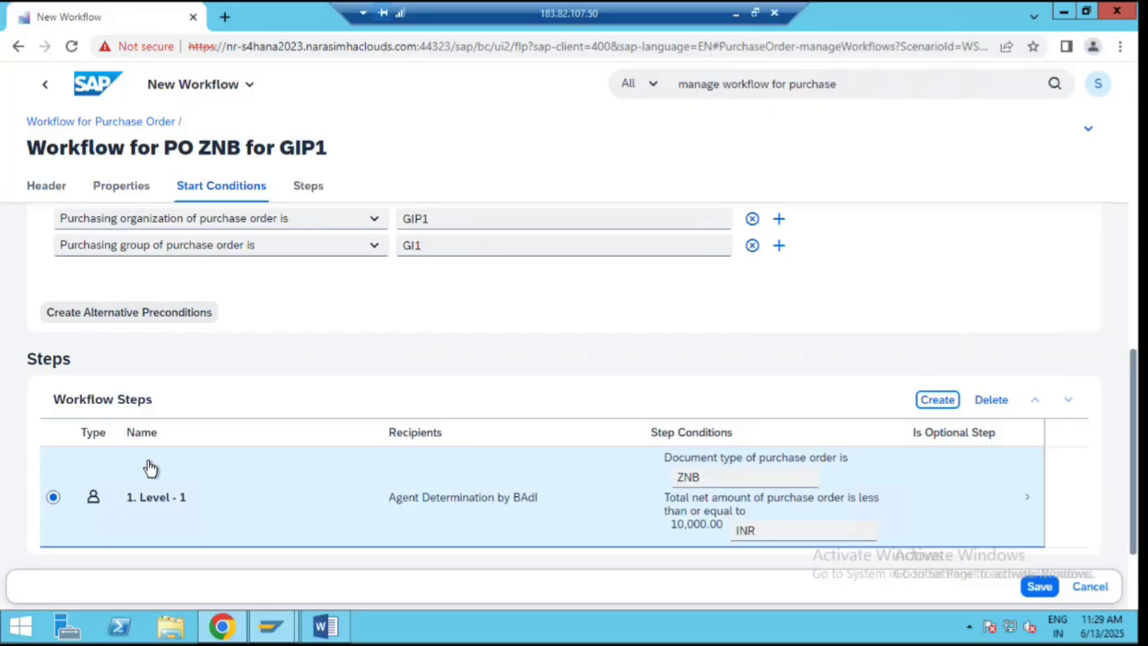
Start a second workflow step named "Level - 2" with the step type Release of Purchase Order
{"action": "left_click", "coordinate": [929, 404]}
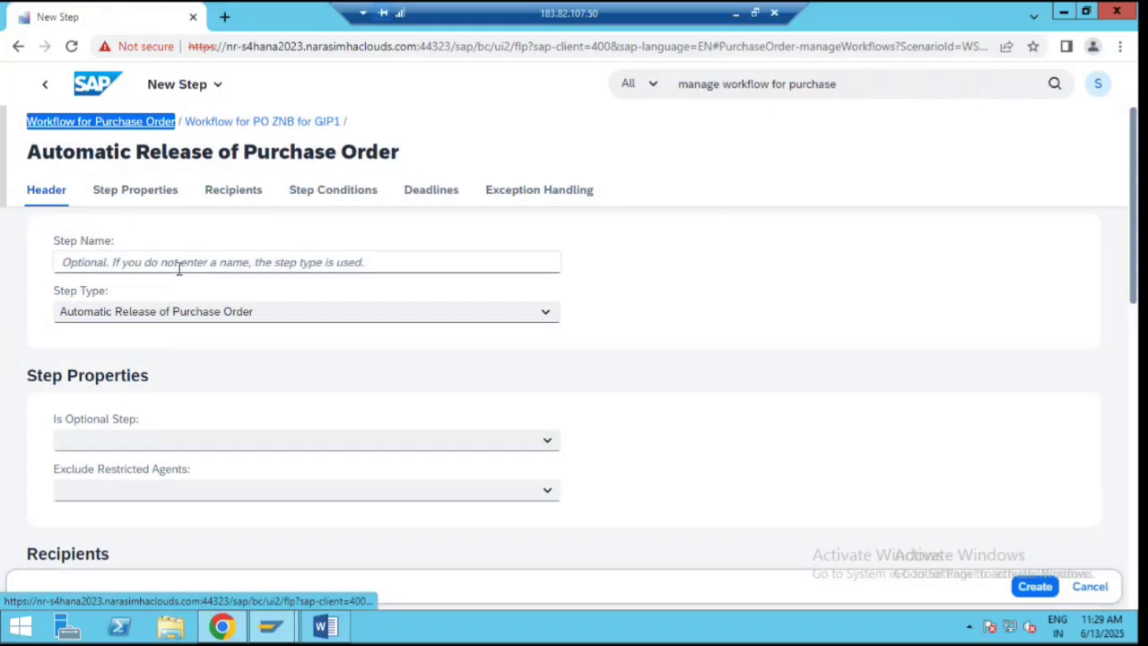
{"action": "left_click", "coordinate": [178, 269]}
{"action": "type", "text": "L"}
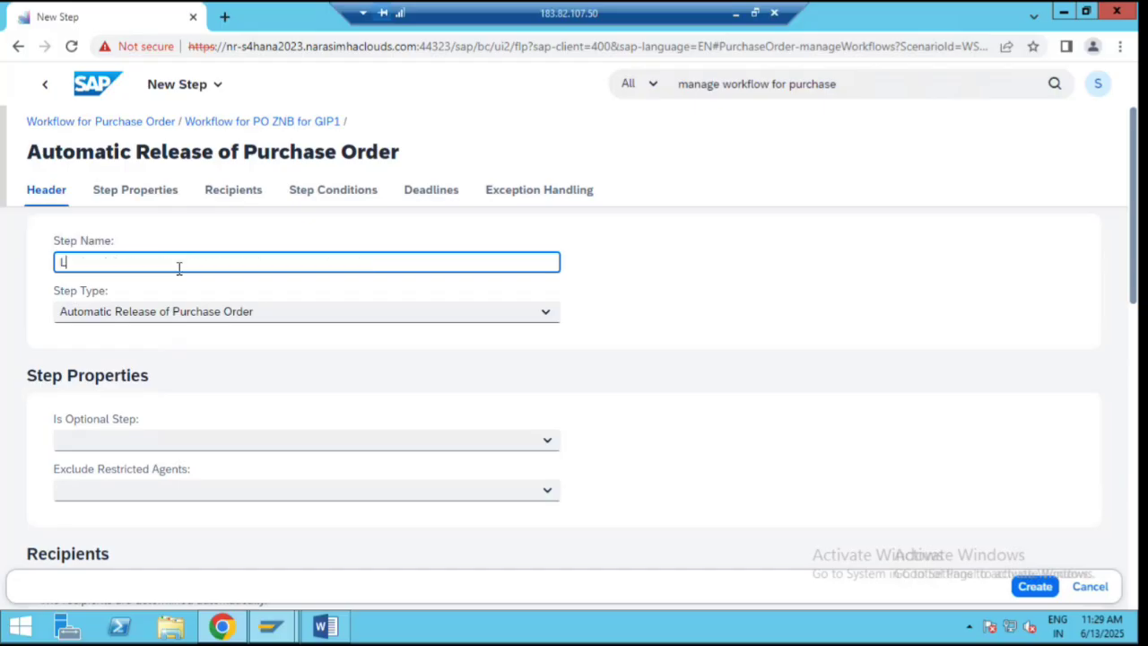
{"action": "type", "text": "evel - 2"}
{"action": "left_click", "coordinate": [218, 321]}
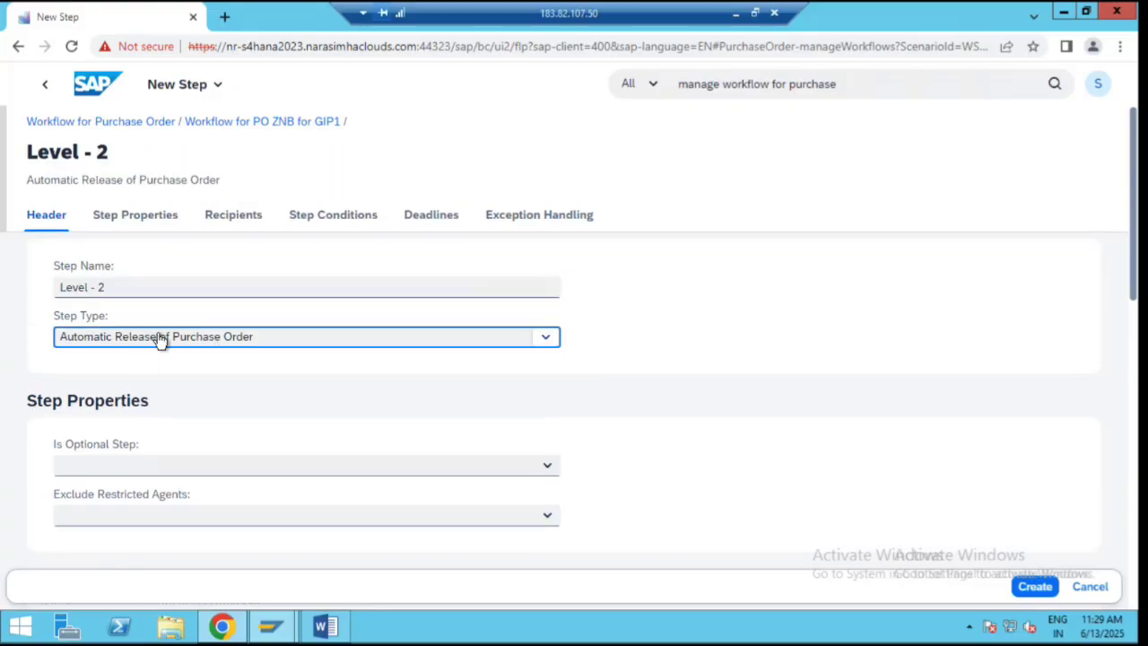
{"action": "left_click", "coordinate": [160, 341]}
{"action": "left_click", "coordinate": [149, 390]}
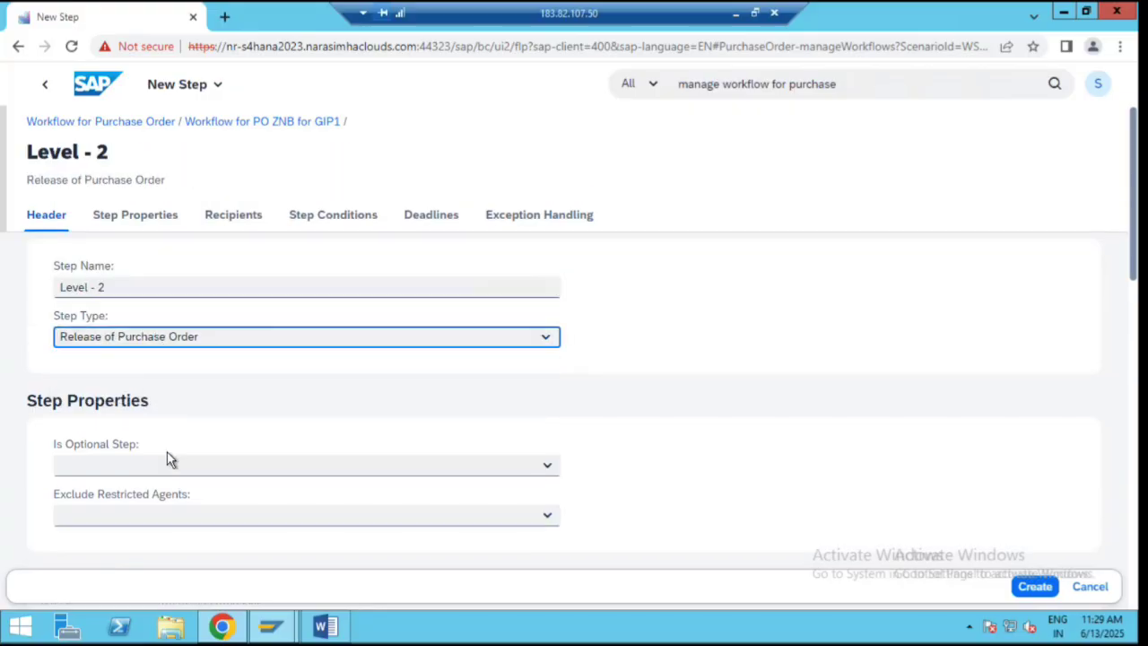
Add the Level - 2 step condition "Document type of purchase order is" with the value ZNB
{"action": "scroll", "coordinate": [200, 426], "scroll_direction": "down", "scroll_amount": 3}
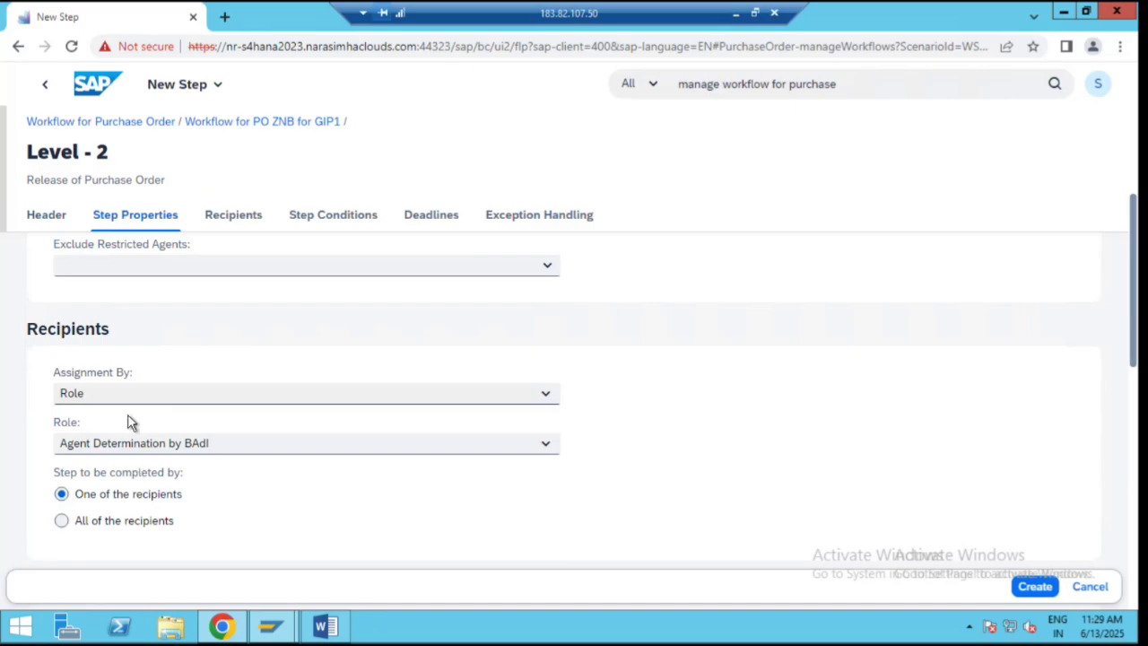
{"action": "scroll", "coordinate": [148, 421], "scroll_direction": "down", "scroll_amount": 2}
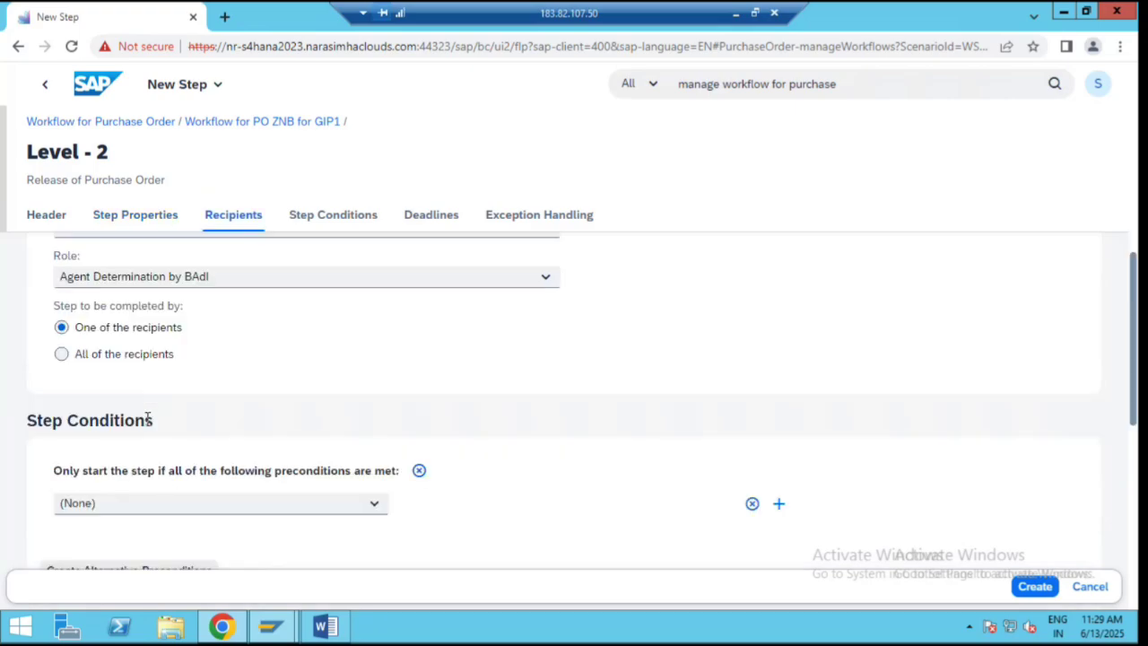
{"action": "scroll", "coordinate": [148, 418], "scroll_direction": "down", "scroll_amount": 1}
{"action": "left_click", "coordinate": [147, 423]}
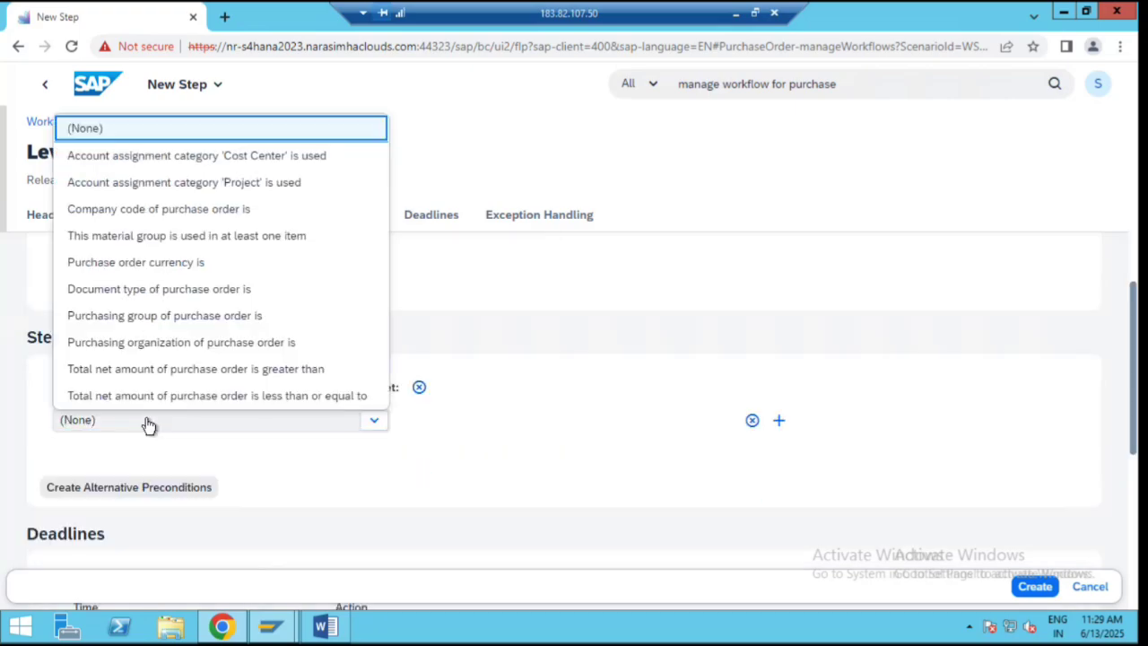
{"action": "left_click", "coordinate": [128, 296]}
{"action": "left_click", "coordinate": [494, 420]}
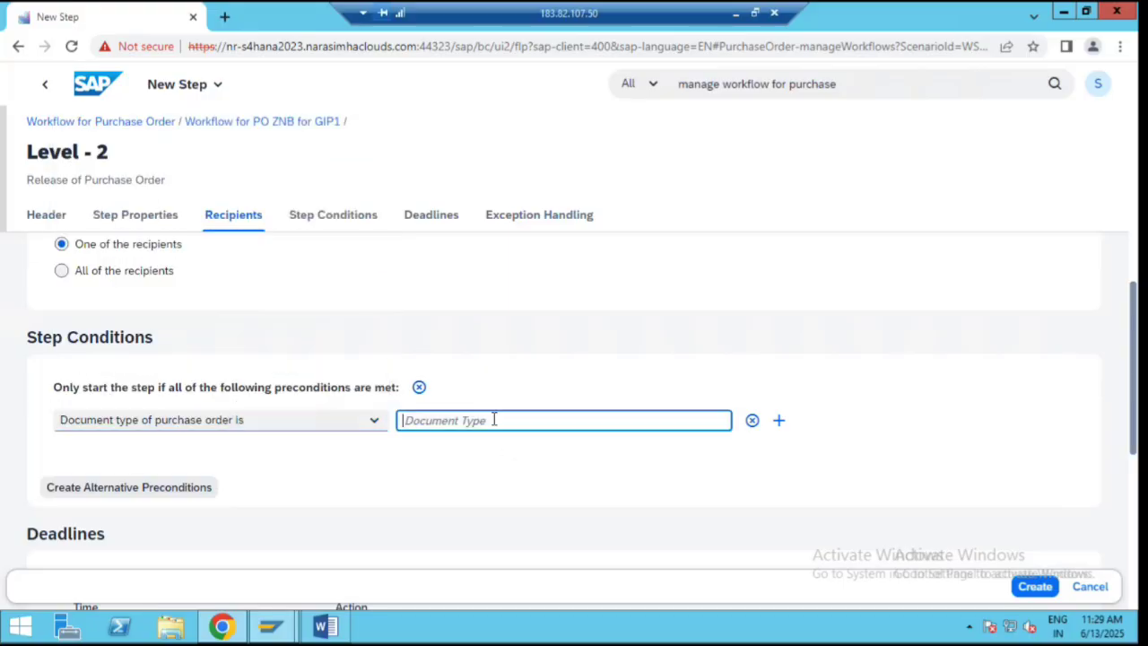
{"action": "type", "text": "znb"}
Add the step condition "Total net amount of purchase order is greater than" with 50,000 INR to Level - 2
{"action": "left_click", "coordinate": [778, 420]}
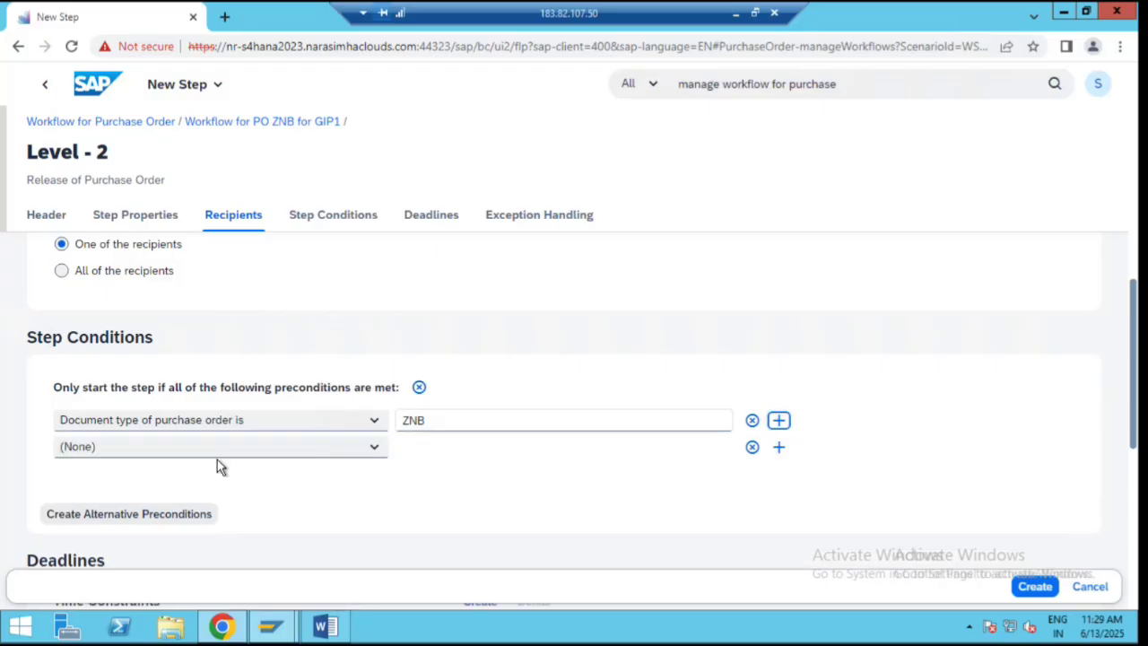
{"action": "left_click", "coordinate": [367, 448]}
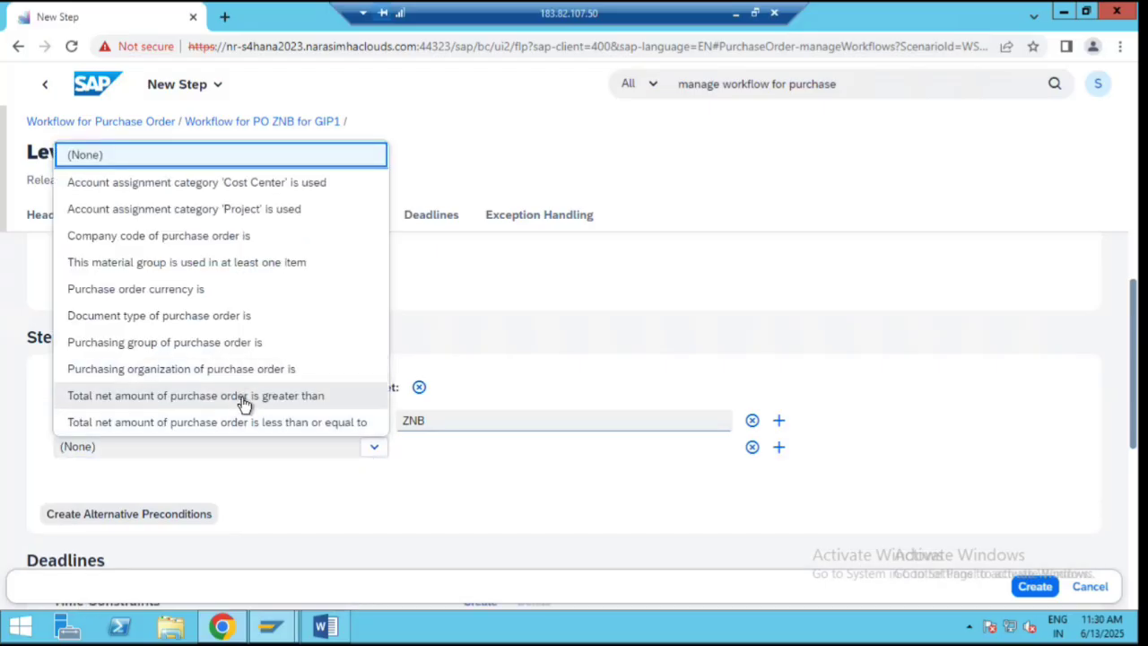
{"action": "left_click", "coordinate": [244, 399]}
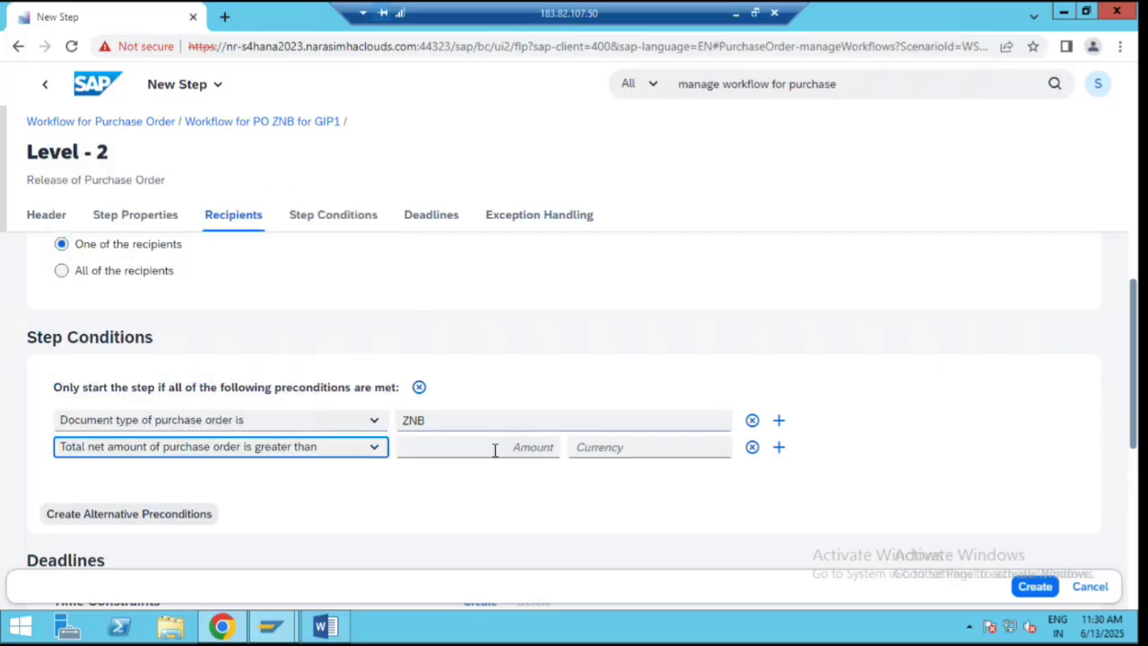
{"action": "left_click", "coordinate": [494, 448]}
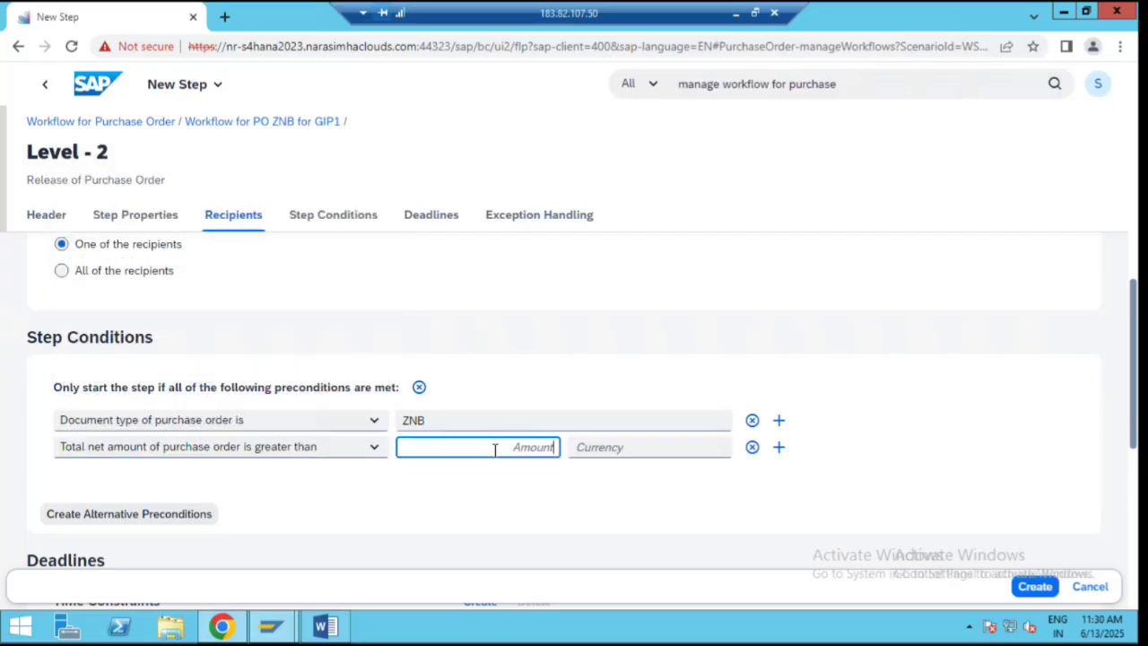
{"action": "type", "text": "50000"}
{"action": "left_click", "coordinate": [606, 451]}
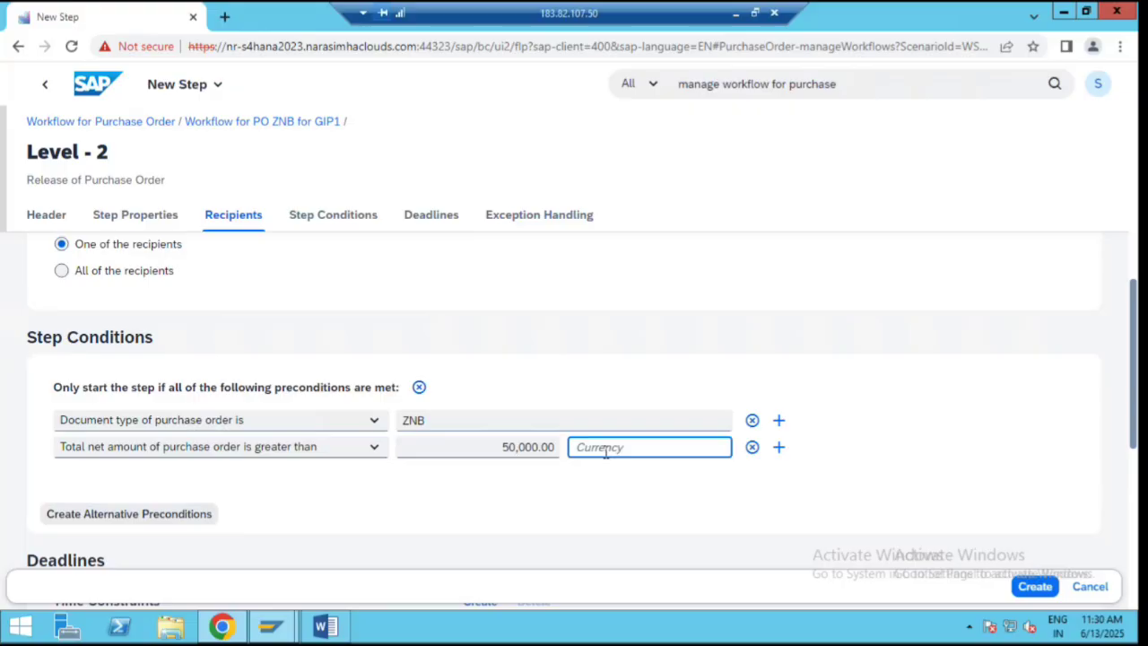
{"action": "type", "text": "INR"}
Create a Level - 2 deadline that marks the step as overdue 2 days after start of the approval workflow
{"action": "scroll", "coordinate": [551, 361], "scroll_direction": "down", "scroll_amount": 2}
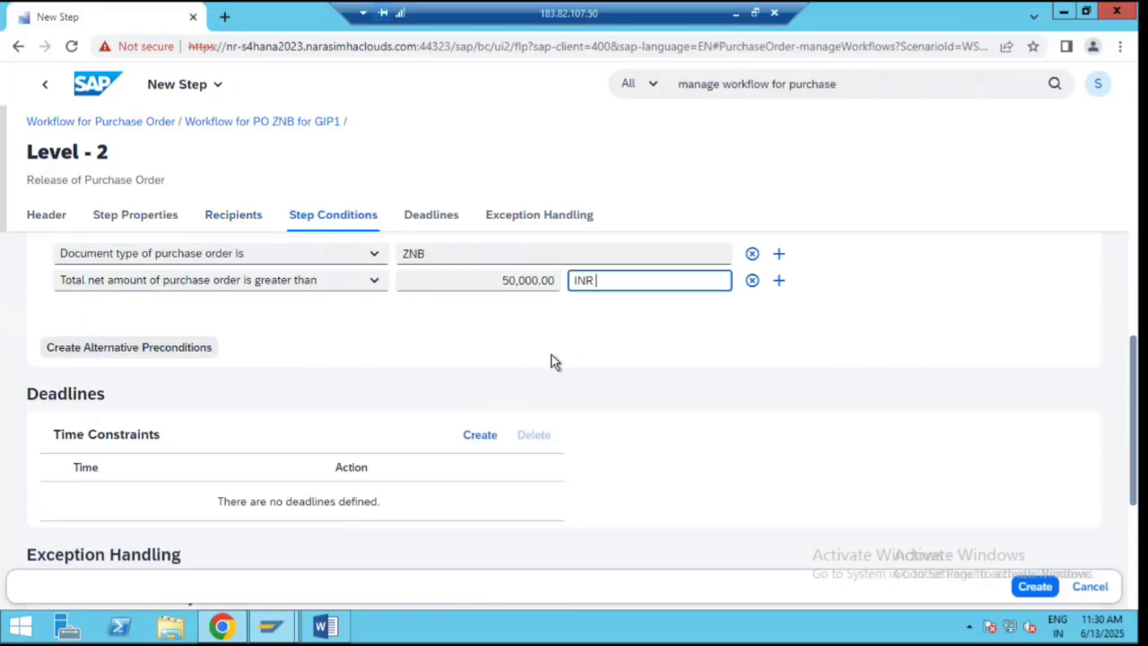
{"action": "left_click", "coordinate": [478, 434]}
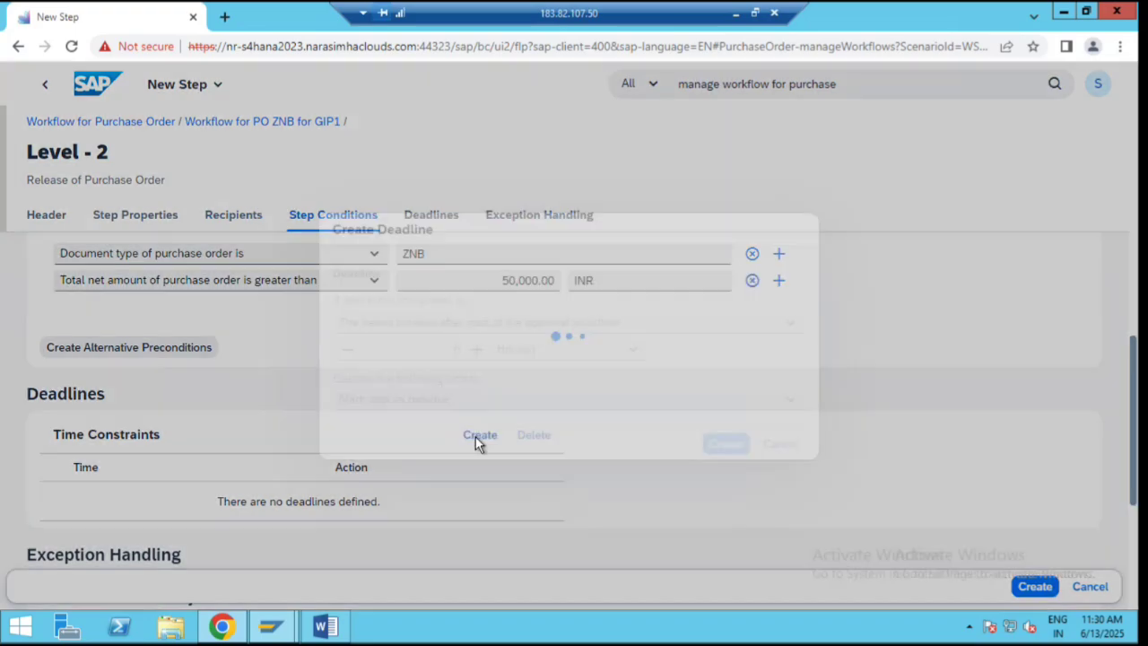
{"action": "left_click", "coordinate": [475, 349]}
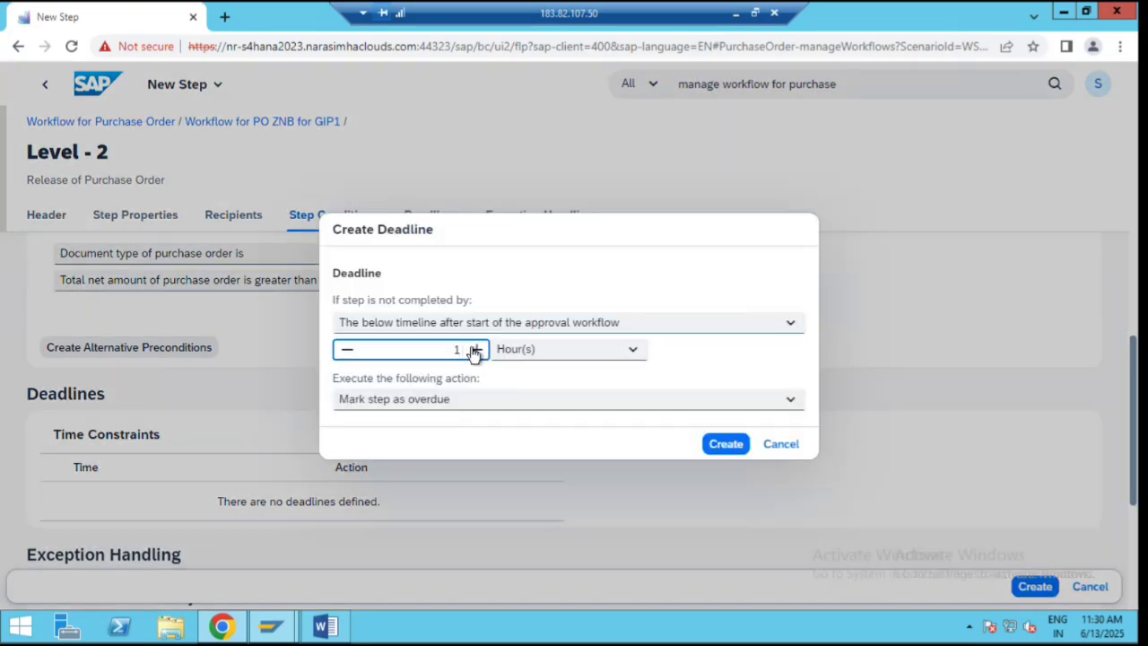
{"action": "left_click", "coordinate": [475, 349]}
{"action": "left_click", "coordinate": [639, 352]}
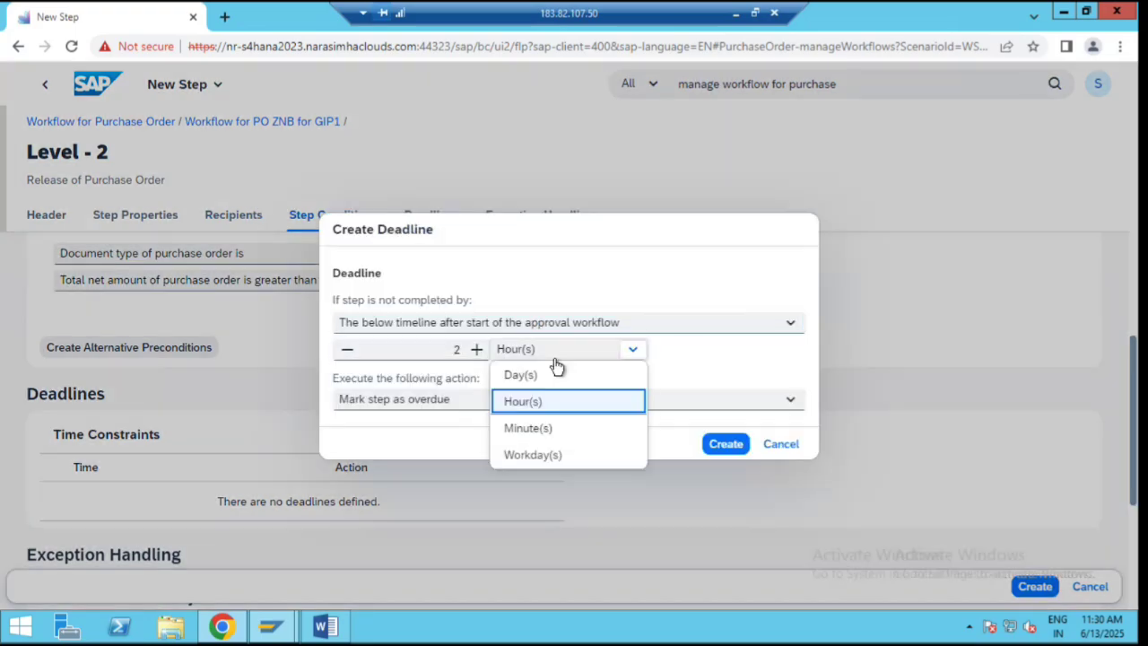
{"action": "left_click", "coordinate": [539, 375]}
{"action": "left_click", "coordinate": [726, 443]}
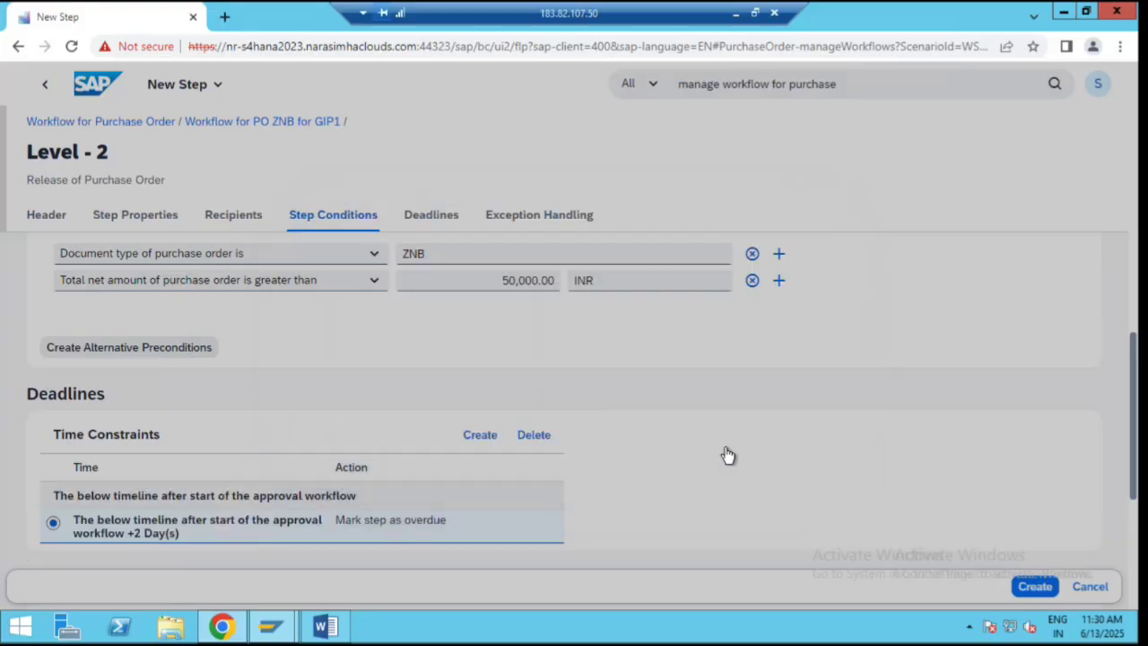
Set Level - 2's rejection result to Restart workflow, create the step, and save the purchase order workflow
{"action": "scroll", "coordinate": [646, 464], "scroll_direction": "down", "scroll_amount": 5}
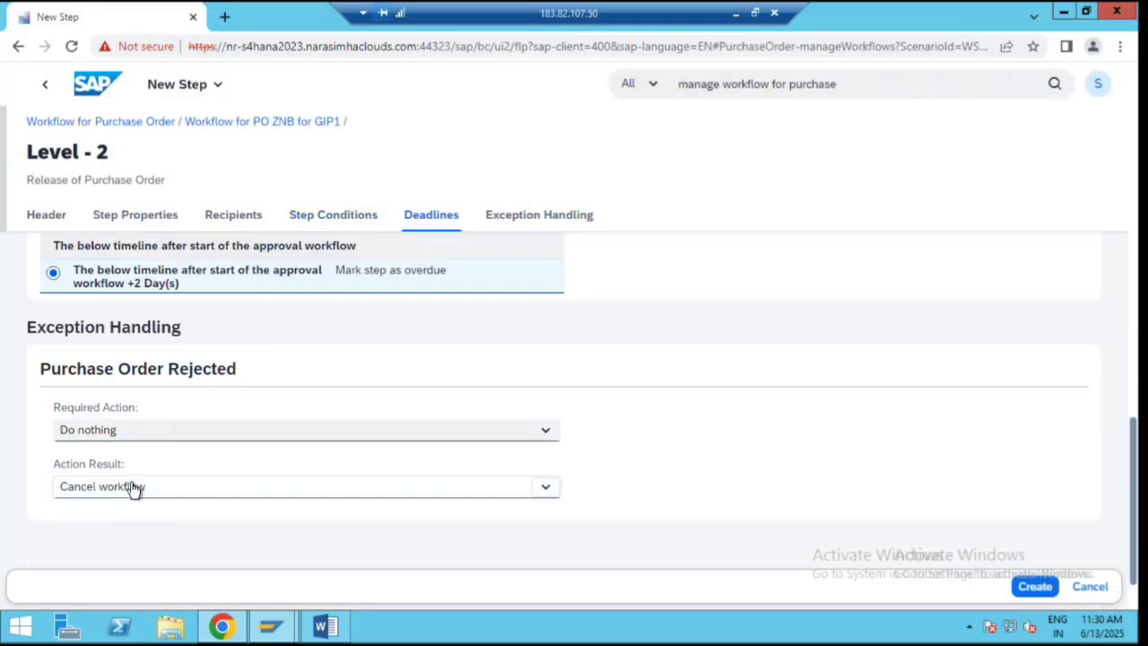
{"action": "left_click", "coordinate": [133, 487]}
{"action": "left_click", "coordinate": [123, 440]}
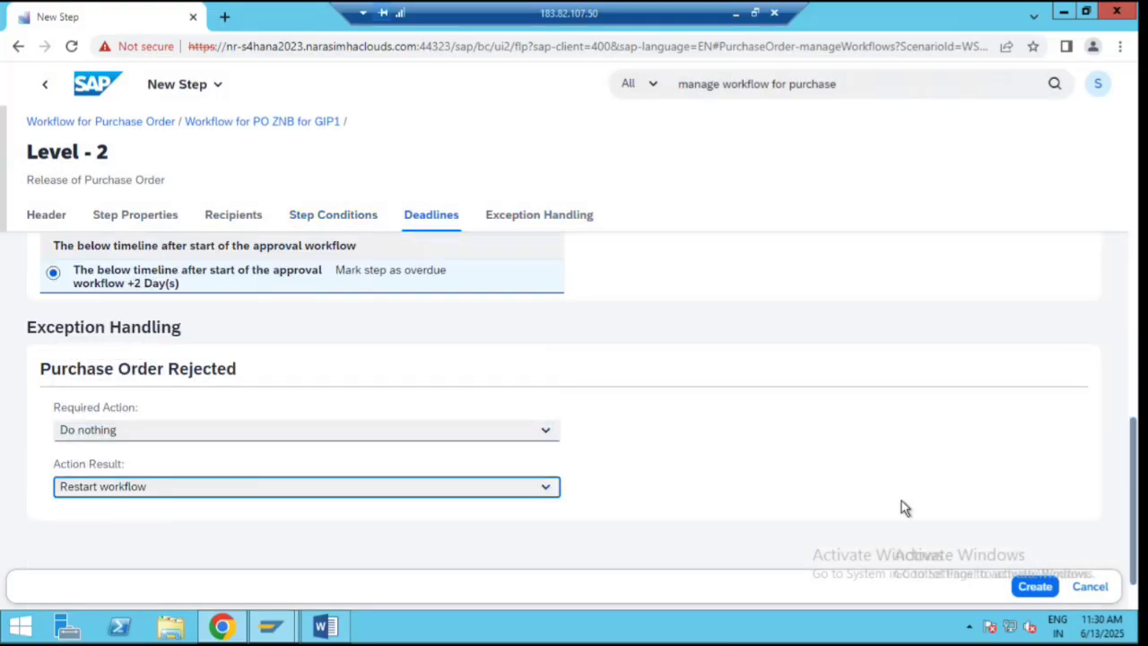
{"action": "left_click", "coordinate": [1033, 587]}
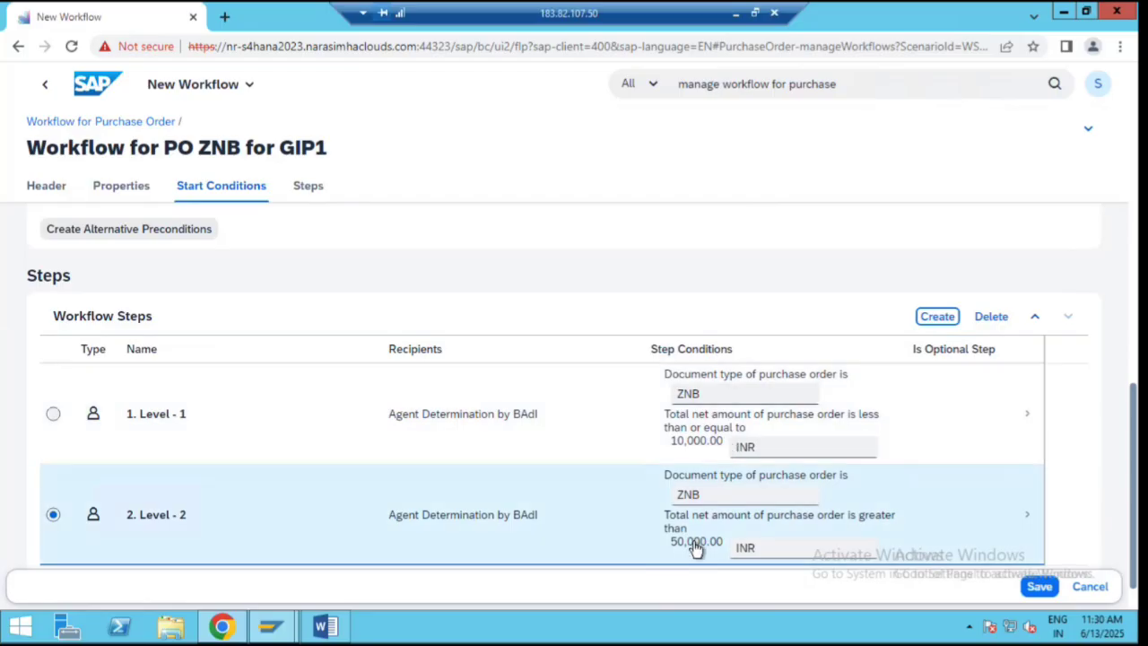
{"action": "left_click", "coordinate": [1038, 587]}
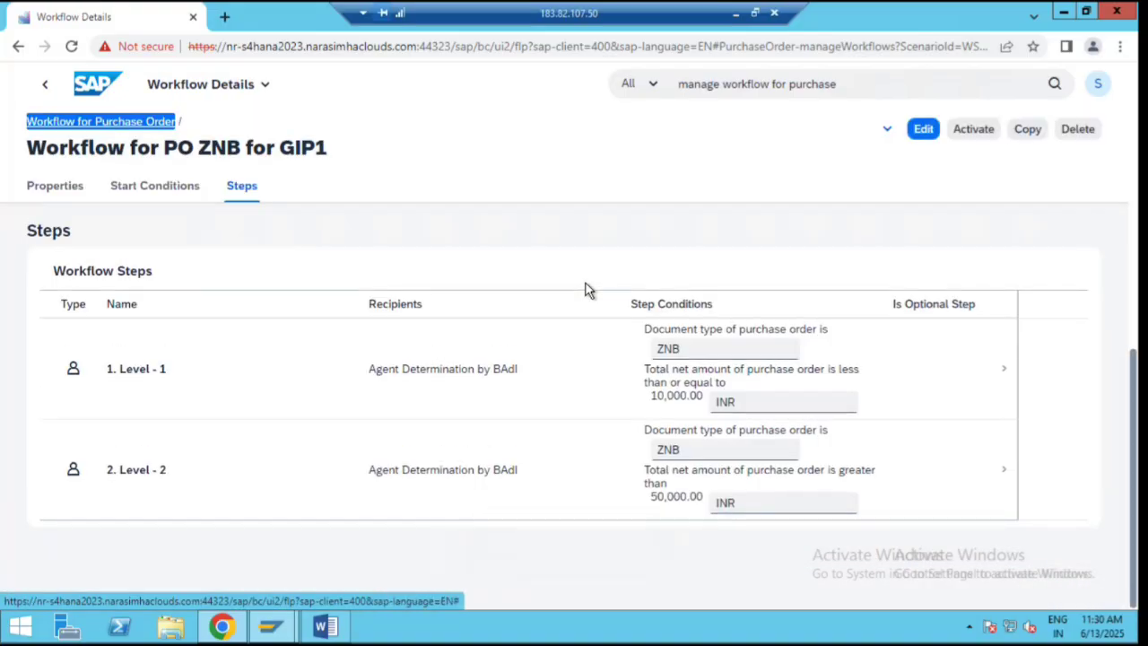
Activate the purchase order workflow "Workflow for PO ZNB for GIP1"
{"action": "scroll", "coordinate": [544, 353], "scroll_direction": "up", "scroll_amount": 5}
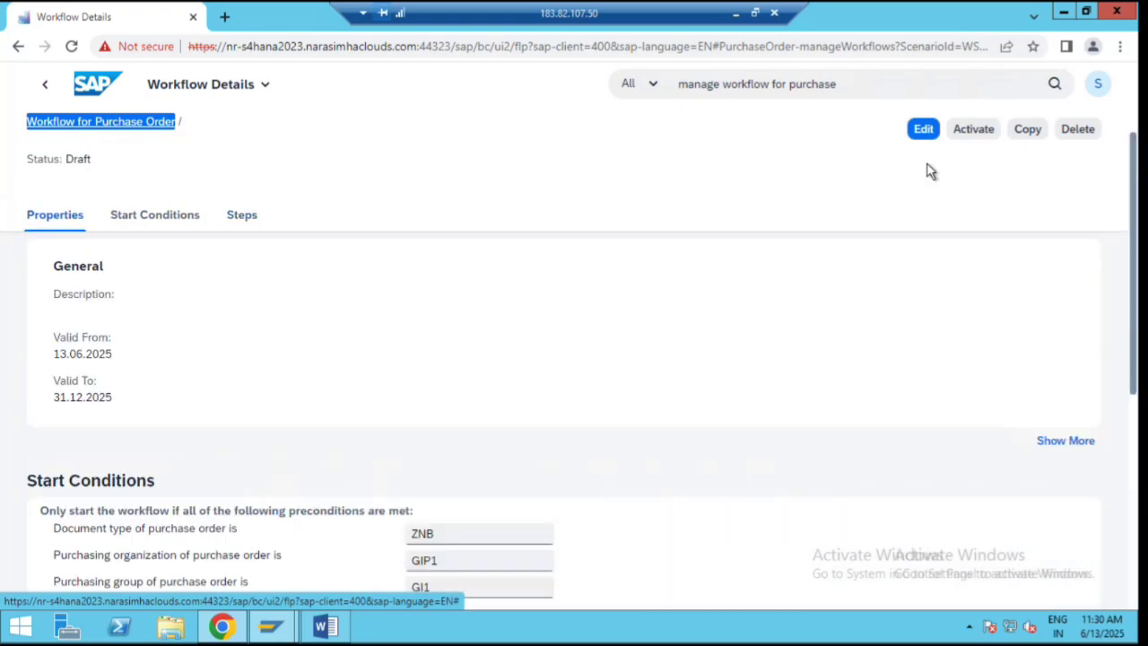
{"action": "left_click", "coordinate": [981, 134]}
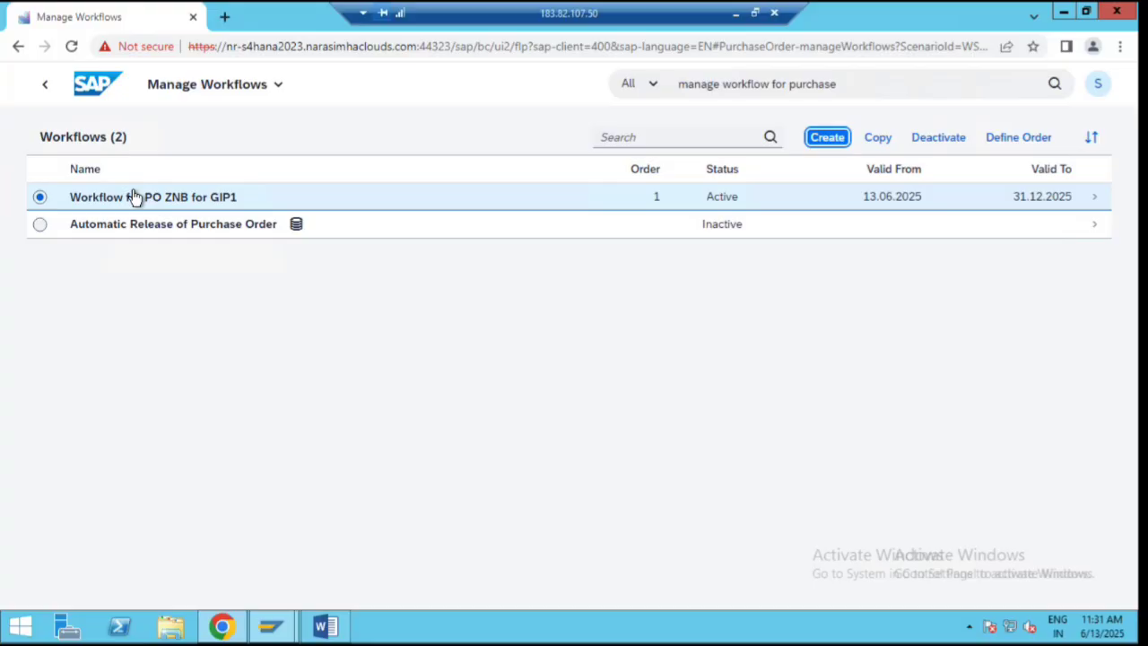
Switch to the Word document and review the Flexible Workflow Configuration Steps list, from scenario activation to managing workflows for PR and PO
{"action": "left_click", "coordinate": [324, 626]}
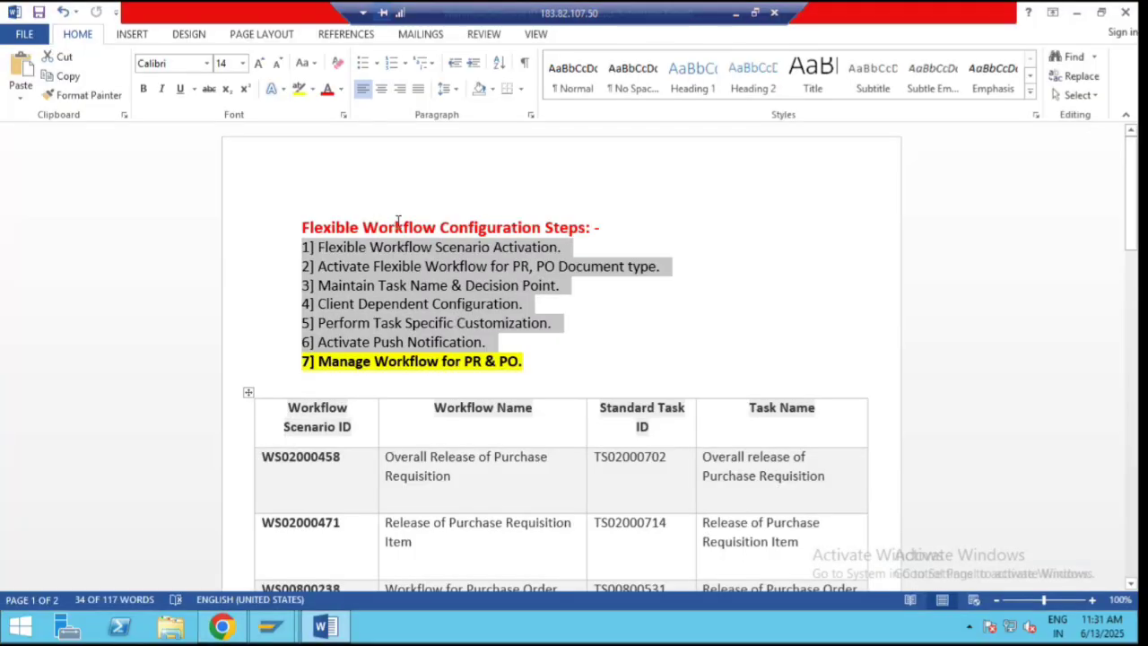
{"action": "scroll", "coordinate": [398, 221], "scroll_direction": "down", "scroll_amount": 15}
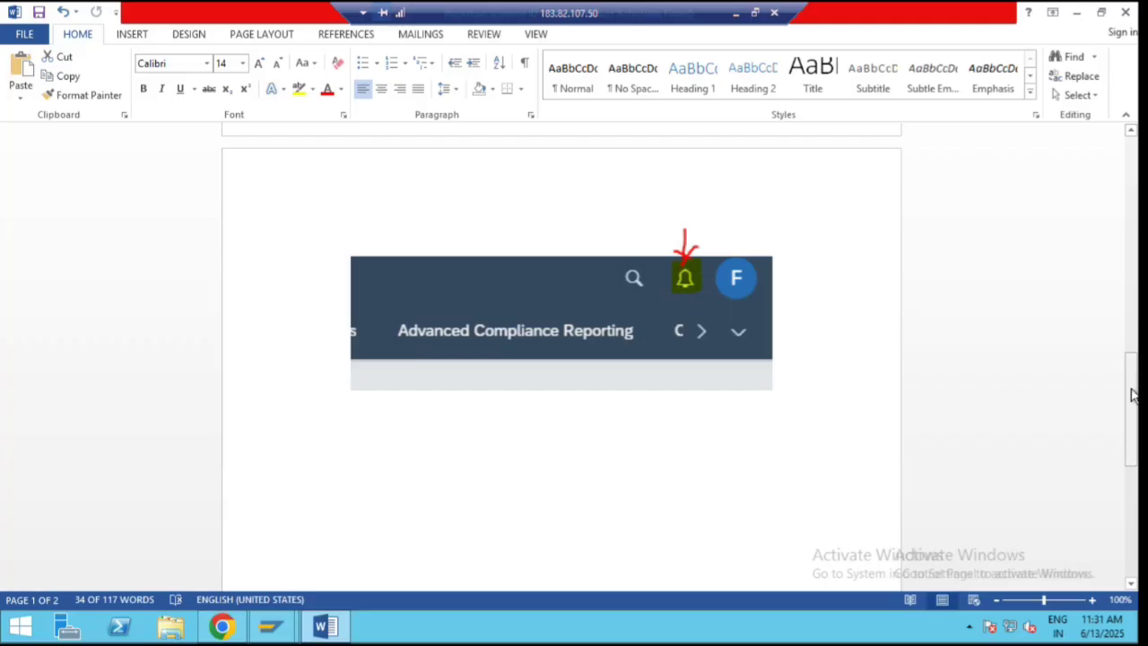
{"action": "left_click_drag", "start_coordinate": [1133, 395], "coordinate": [1116, 162]}
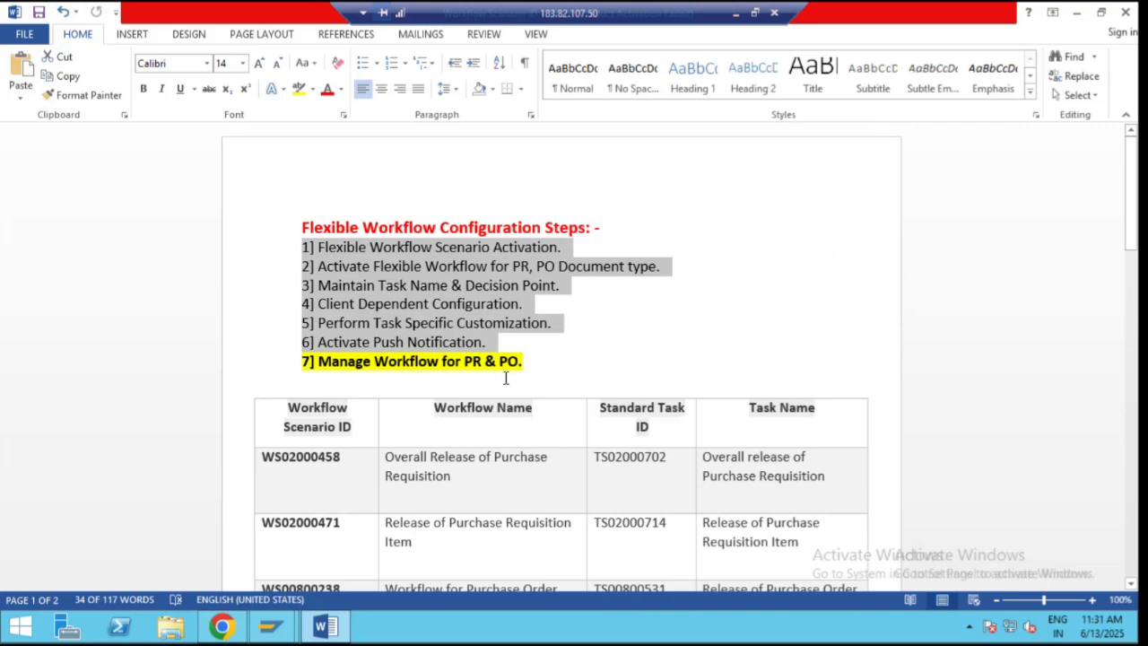
{"action": "left_click_drag", "start_coordinate": [548, 357], "coordinate": [248, 252]}
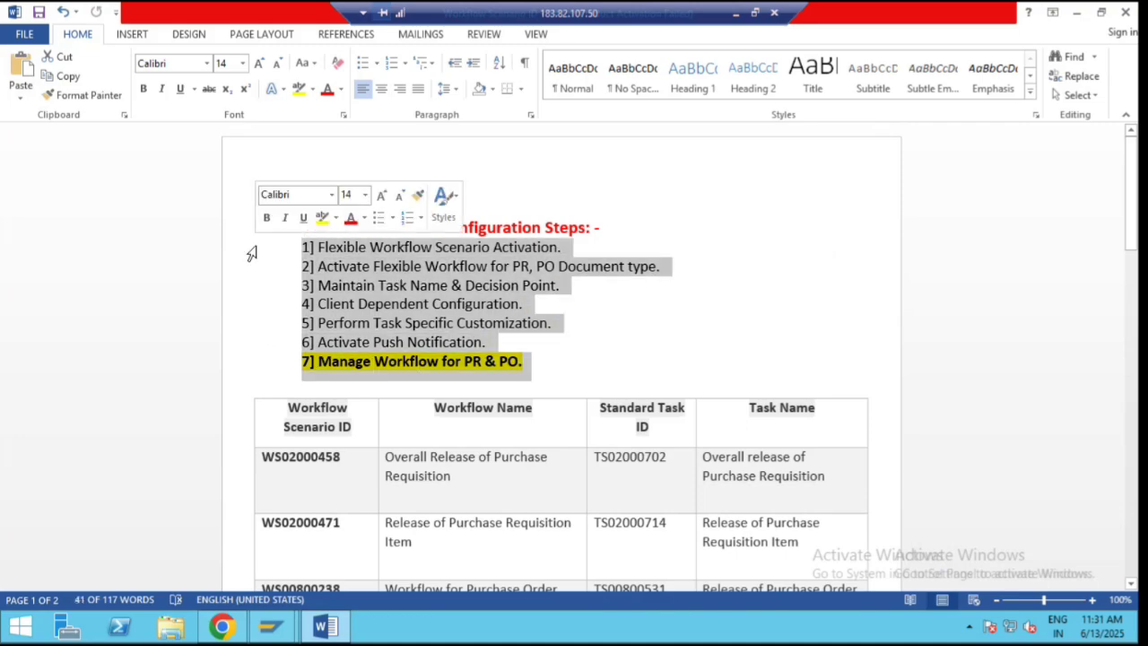
{"action": "left_click", "coordinate": [545, 349]}
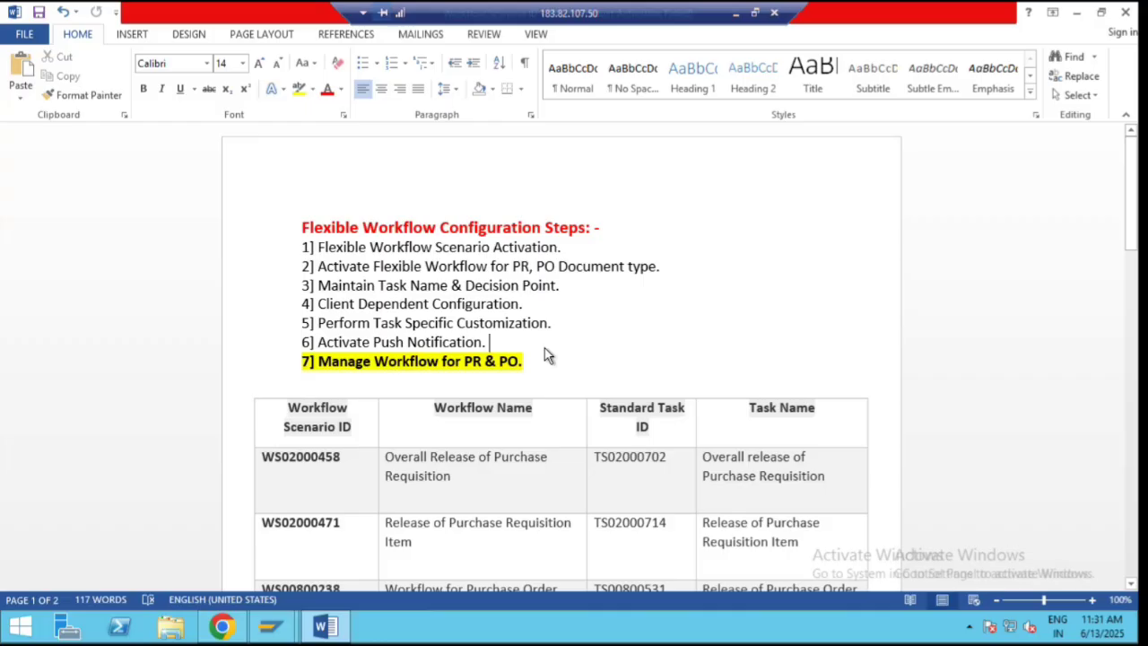